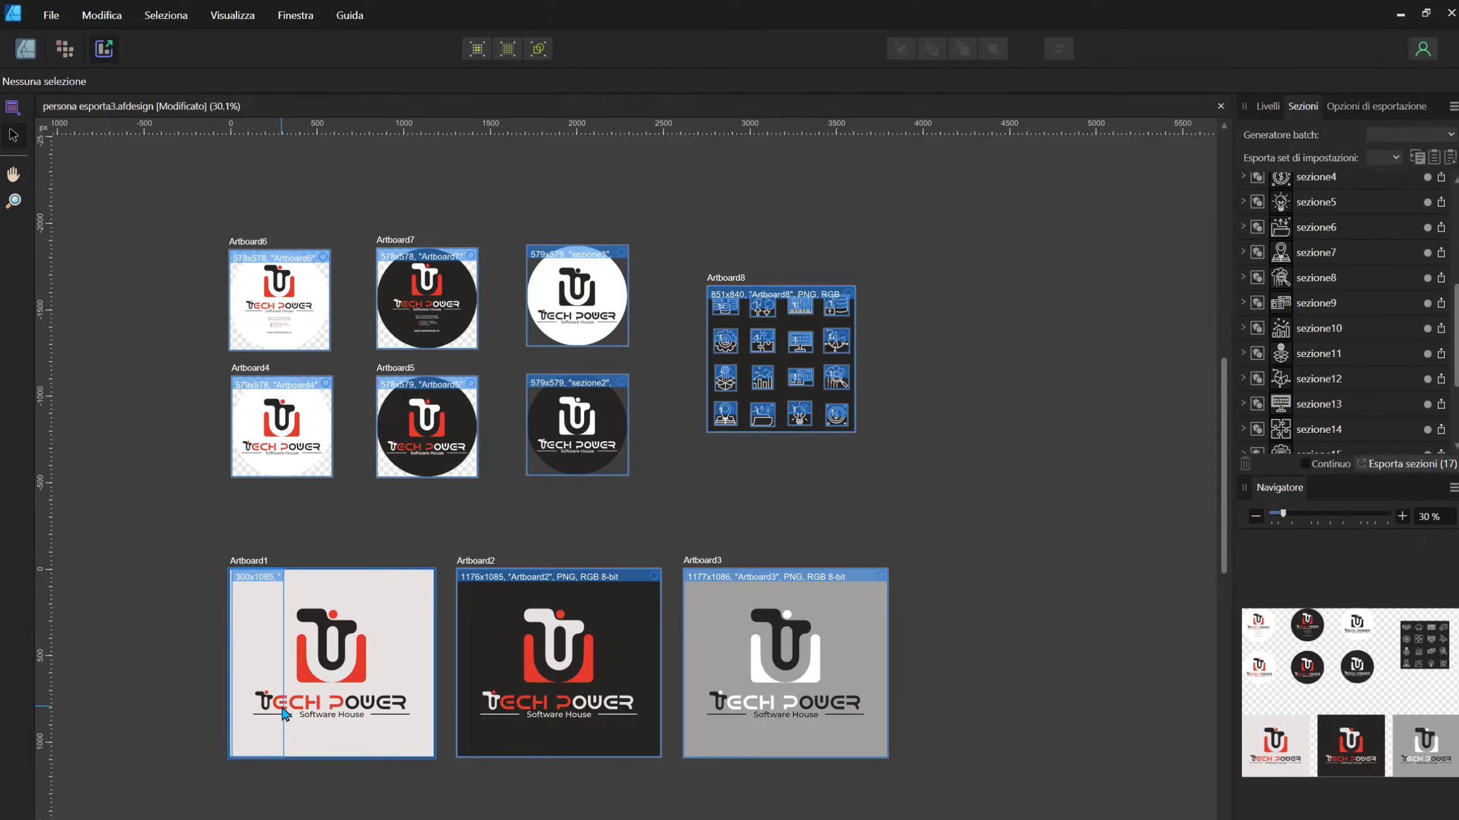
click(267, 585)
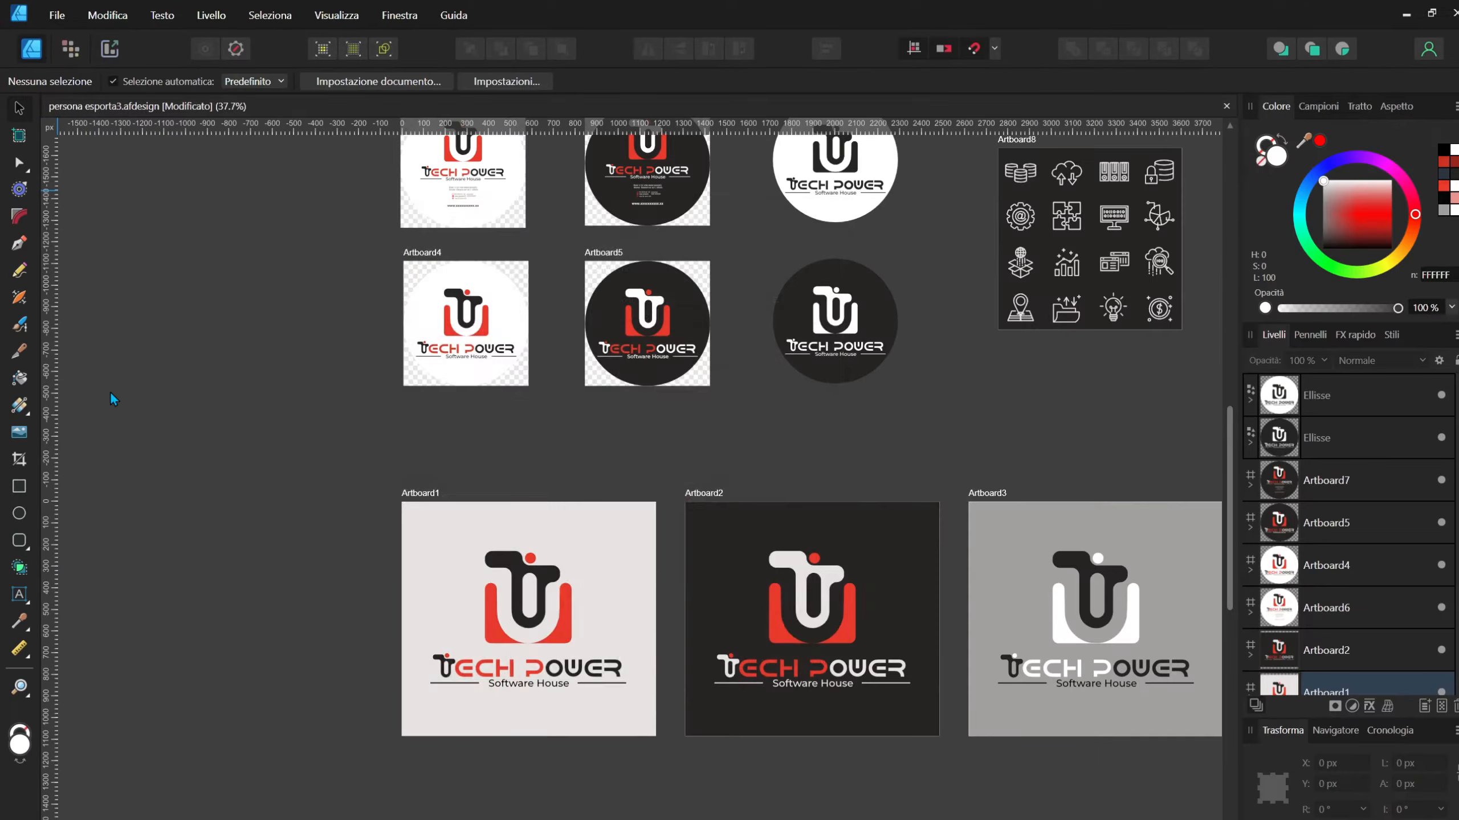
key(ctrl+shift+alt+s)
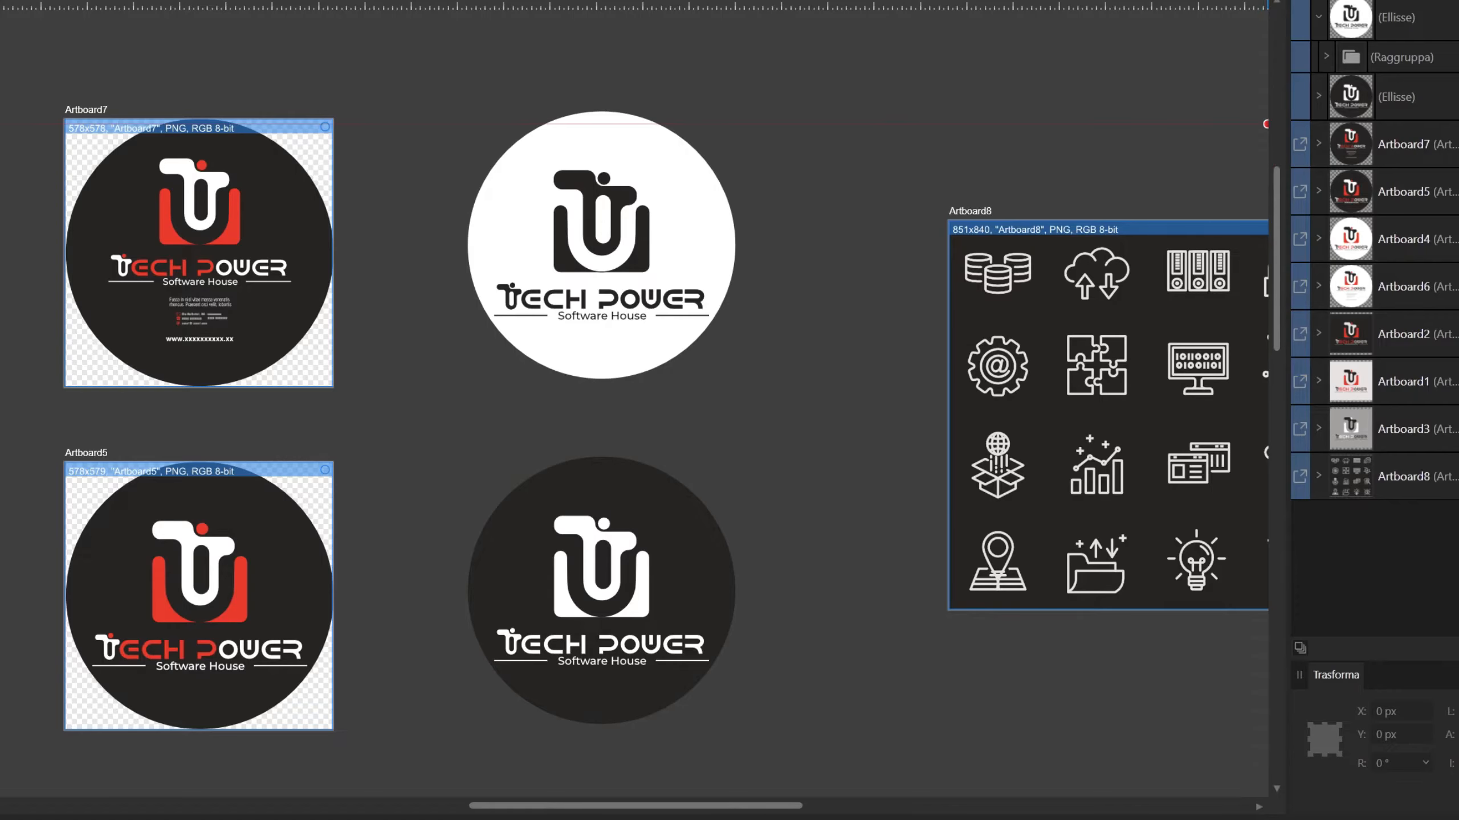
drag(1390, 57, 871, 79)
click(858, 108)
click(889, 108)
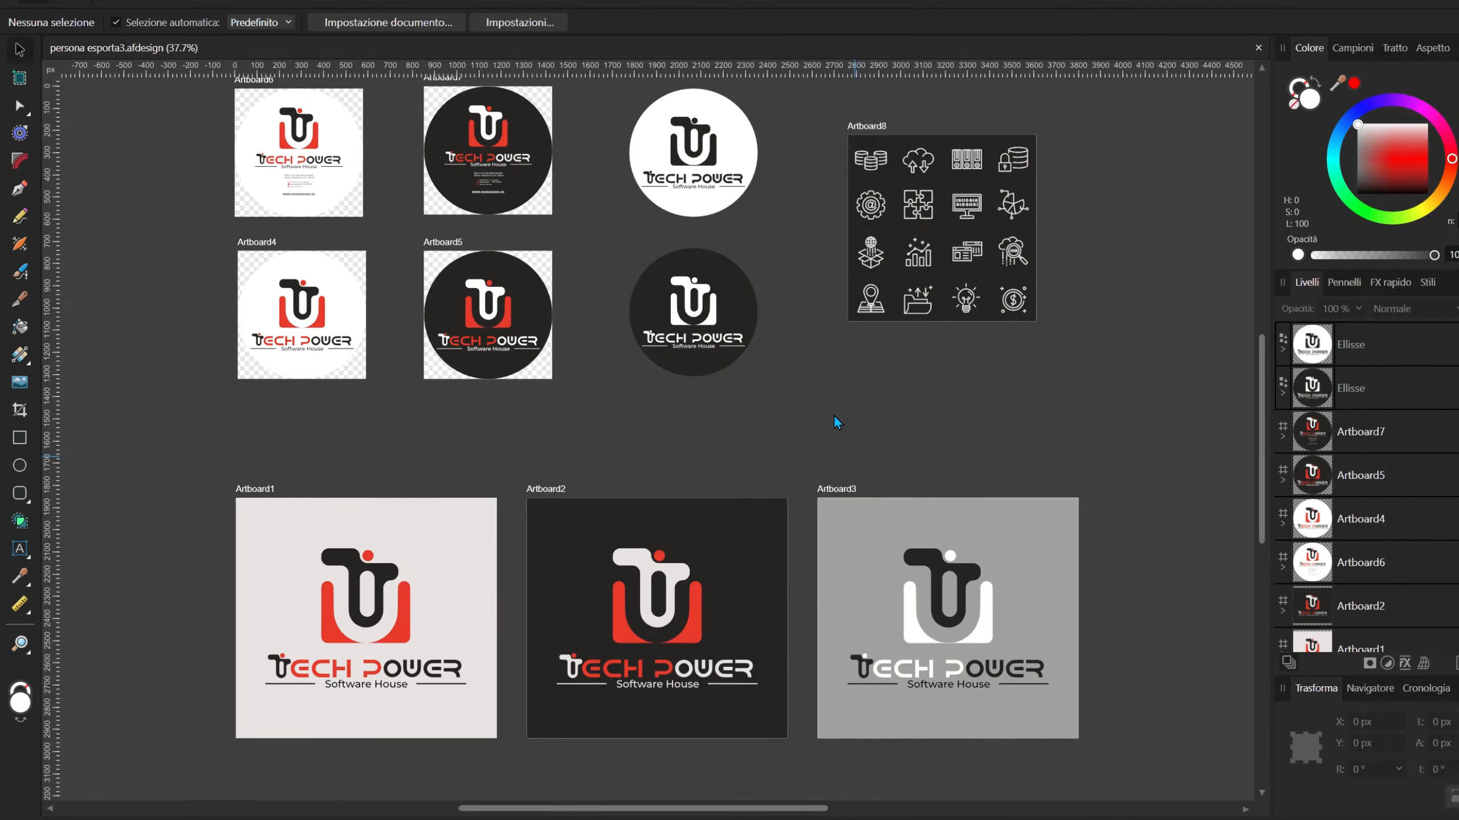
click(416, 558)
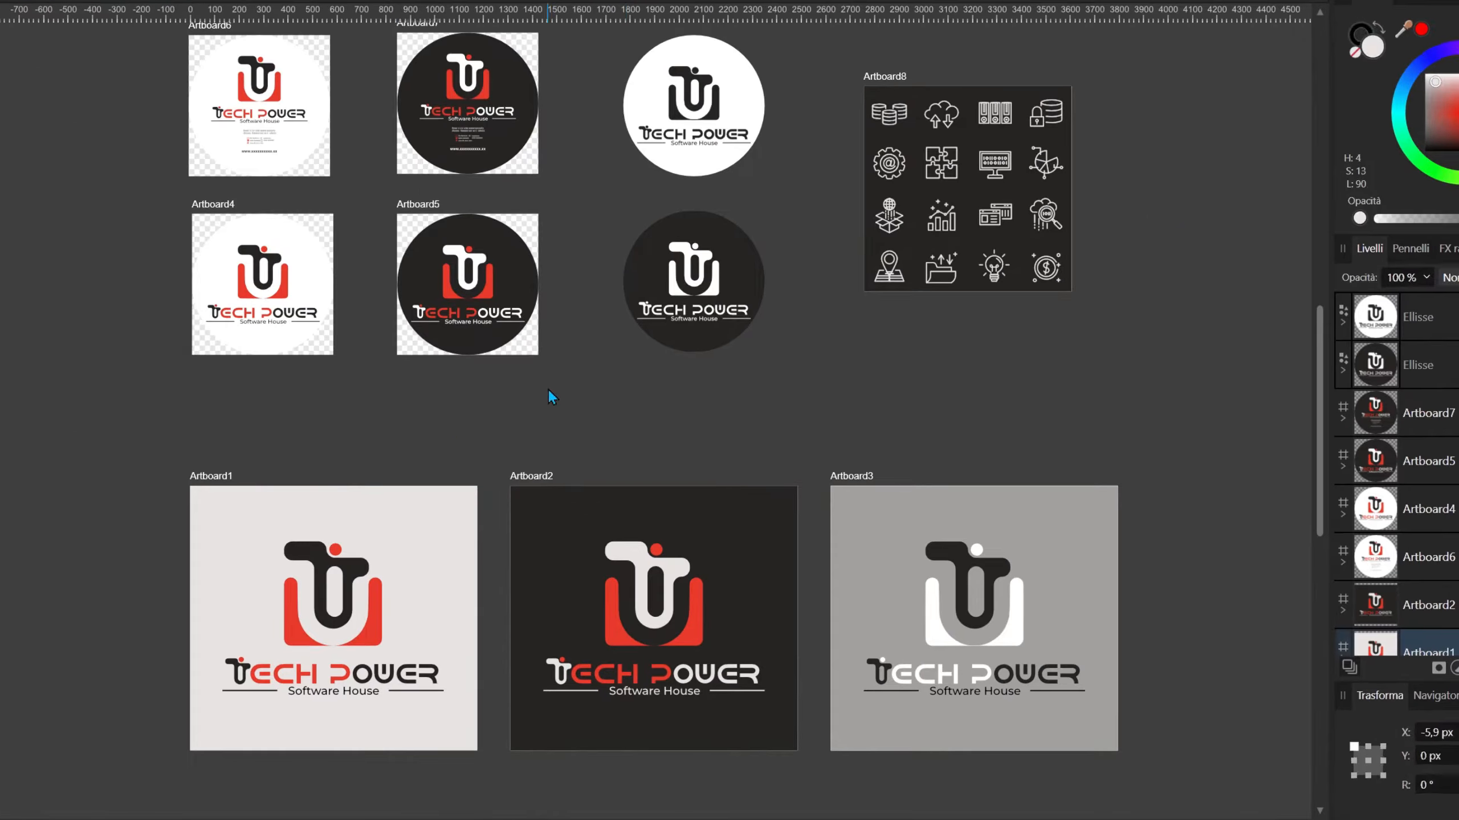
click(560, 406)
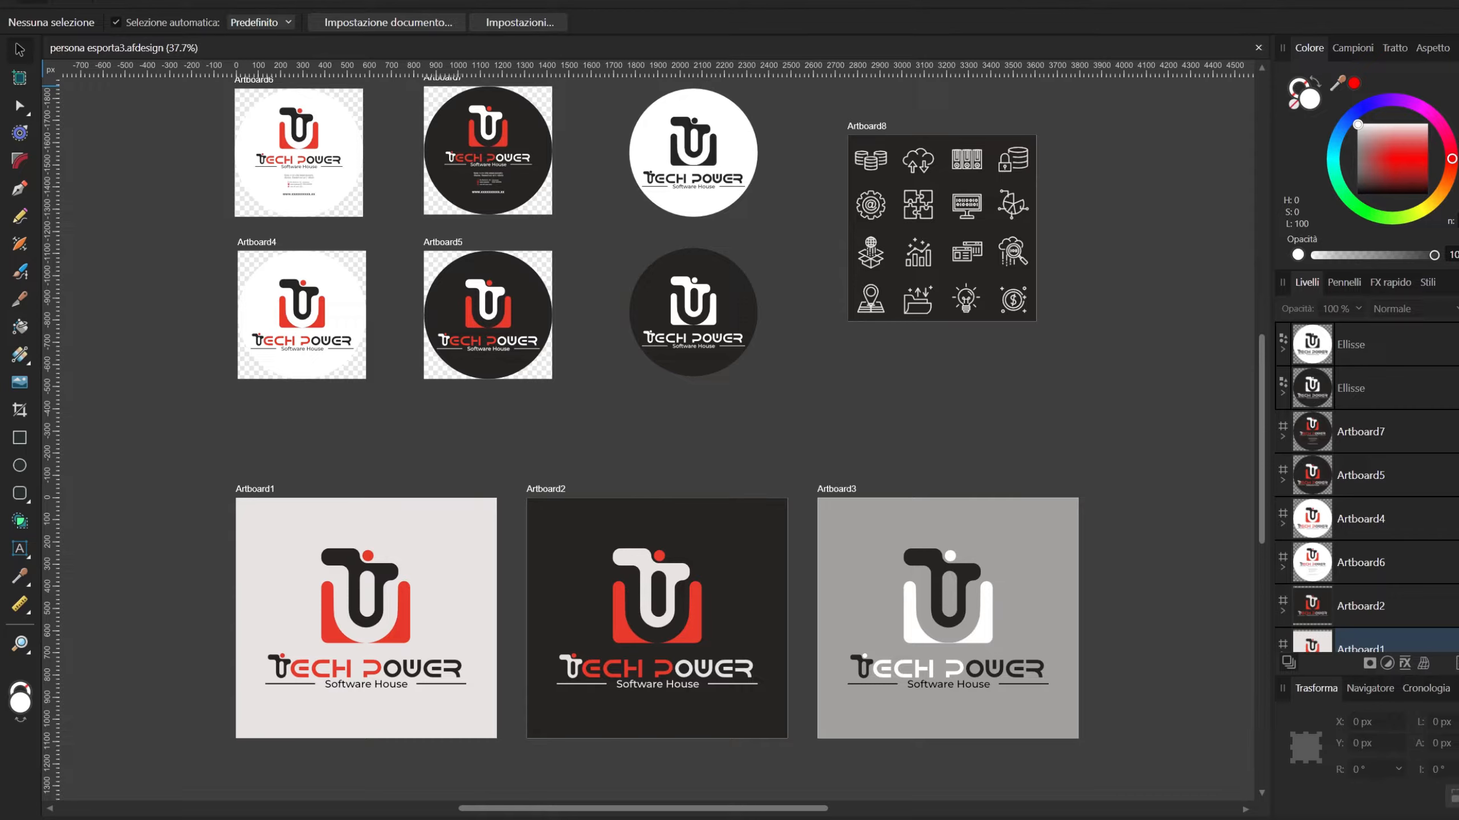
scroll(443, 525, down, 1)
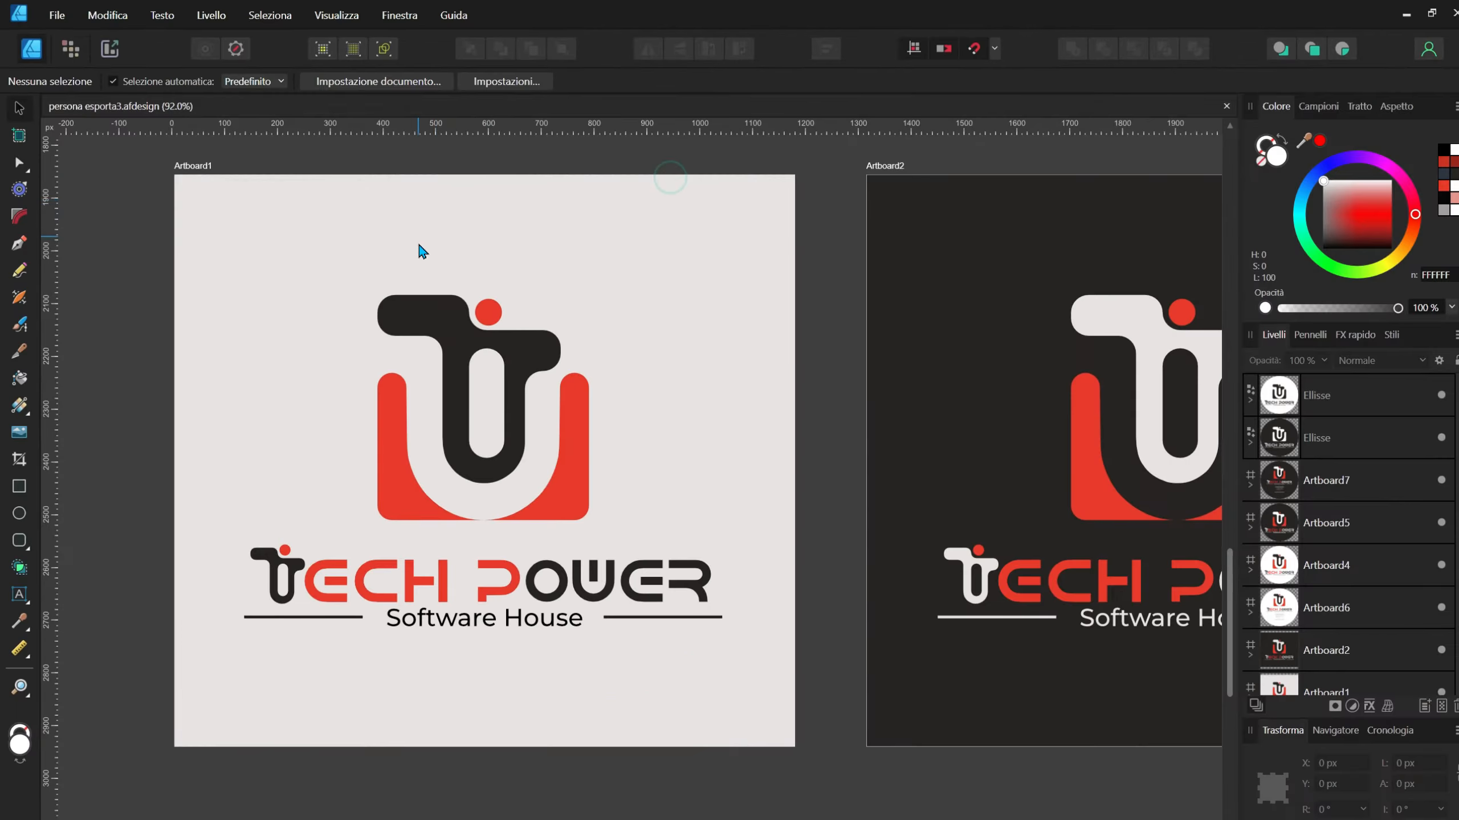
scroll(480, 336, up, 1)
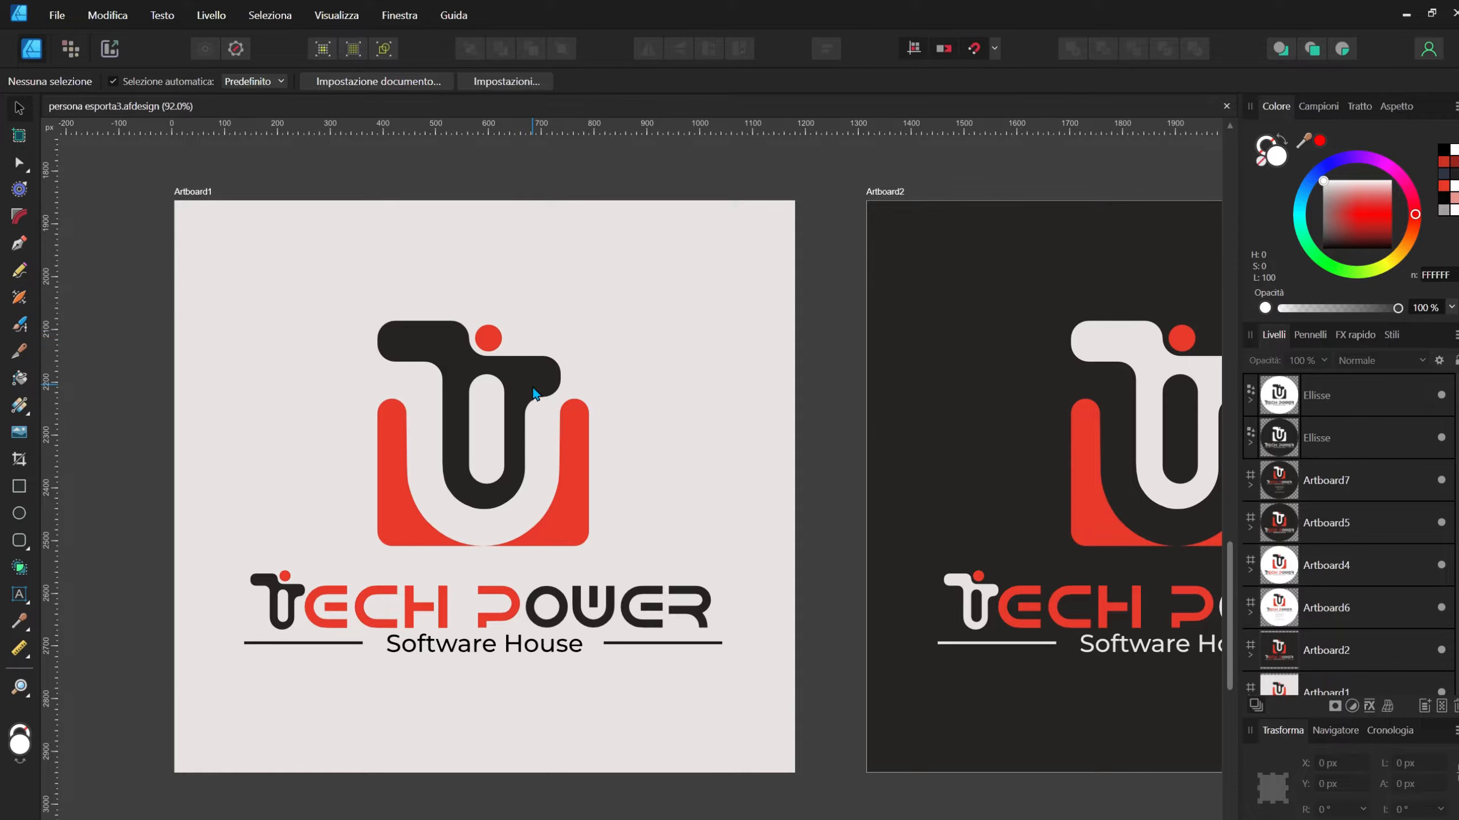
scroll(534, 390, down, 2)
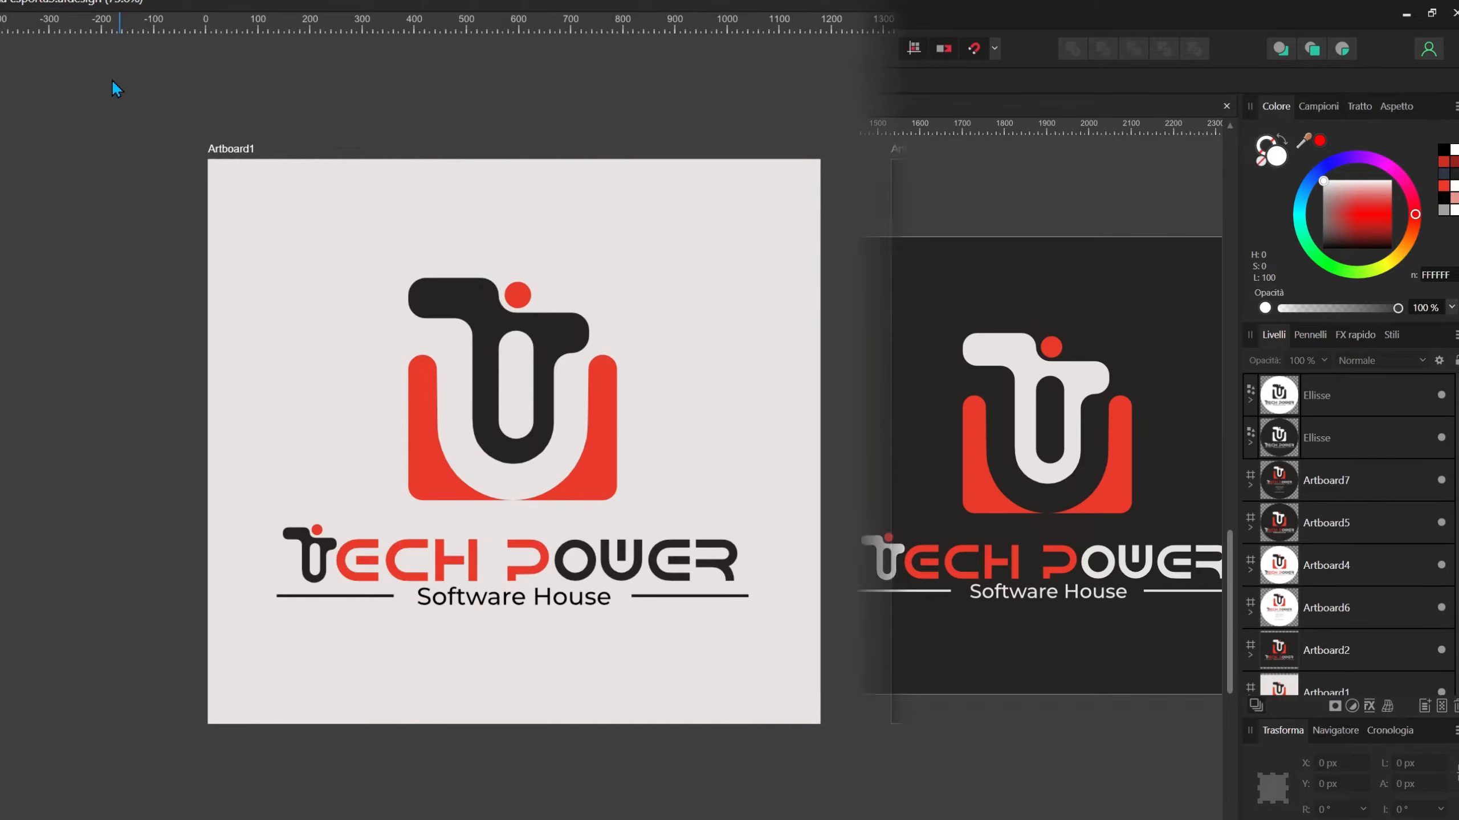
drag(103, 73, 886, 819)
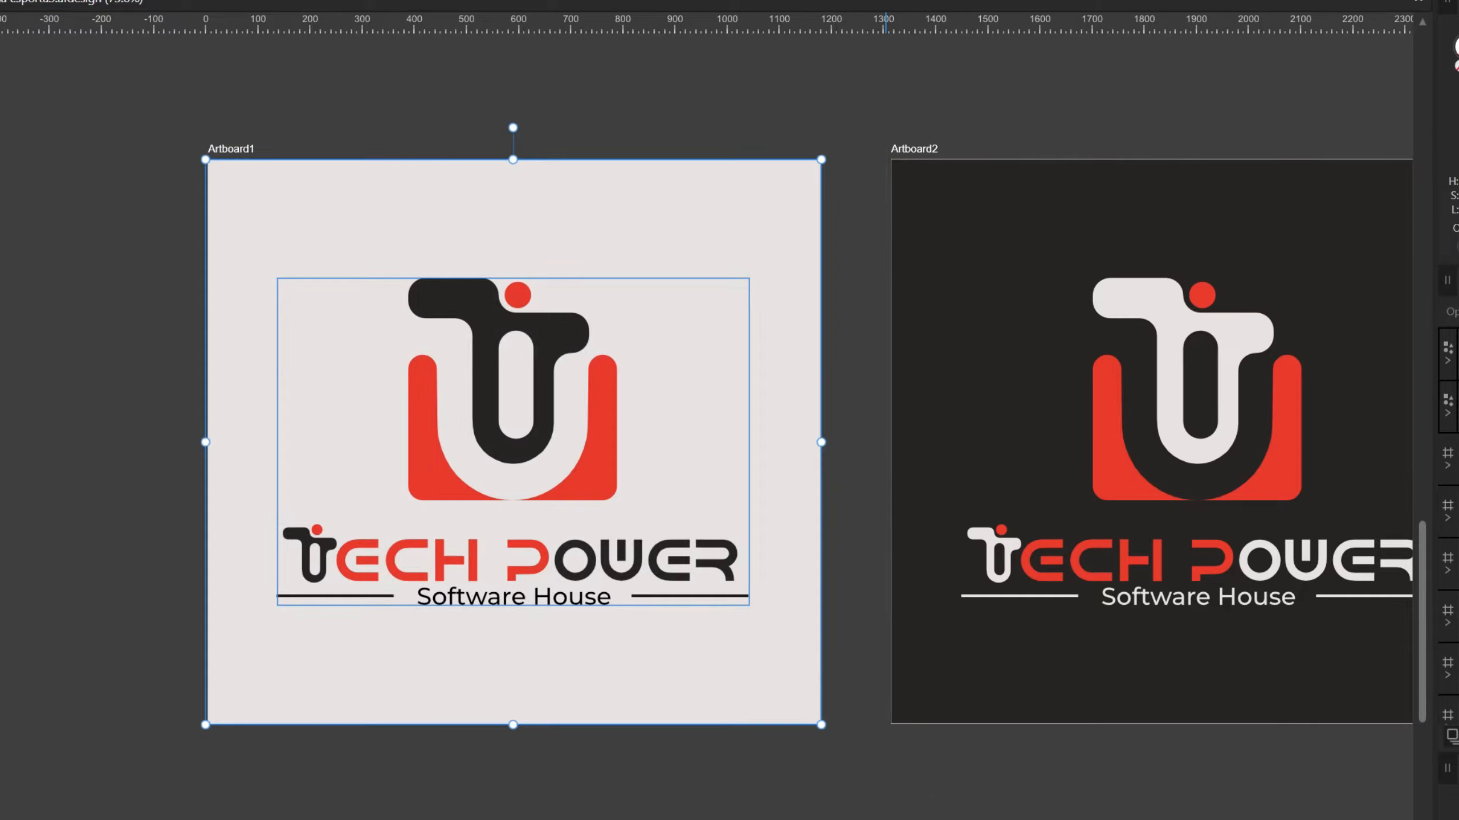
click(583, 491)
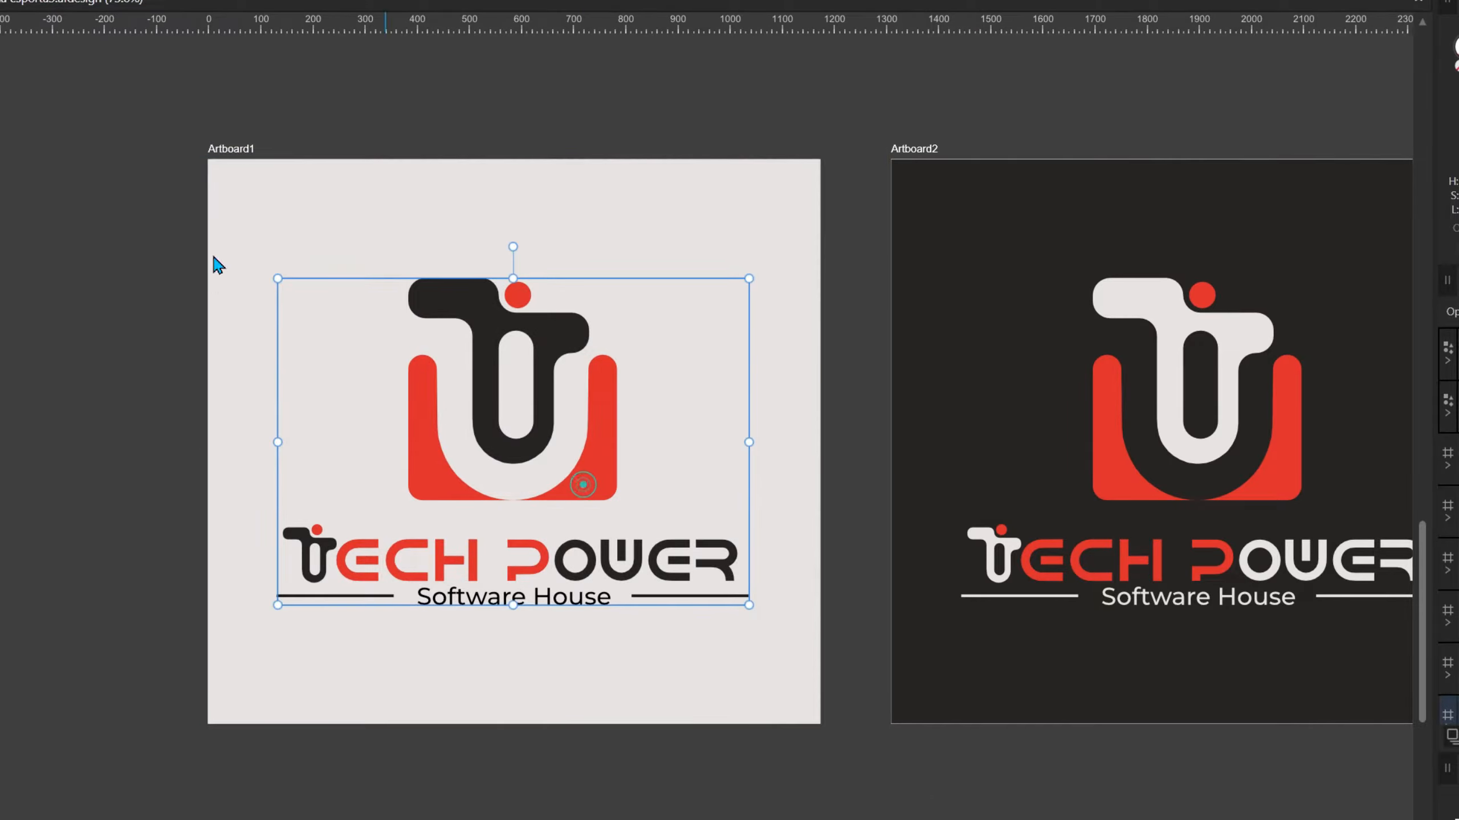
click(147, 181)
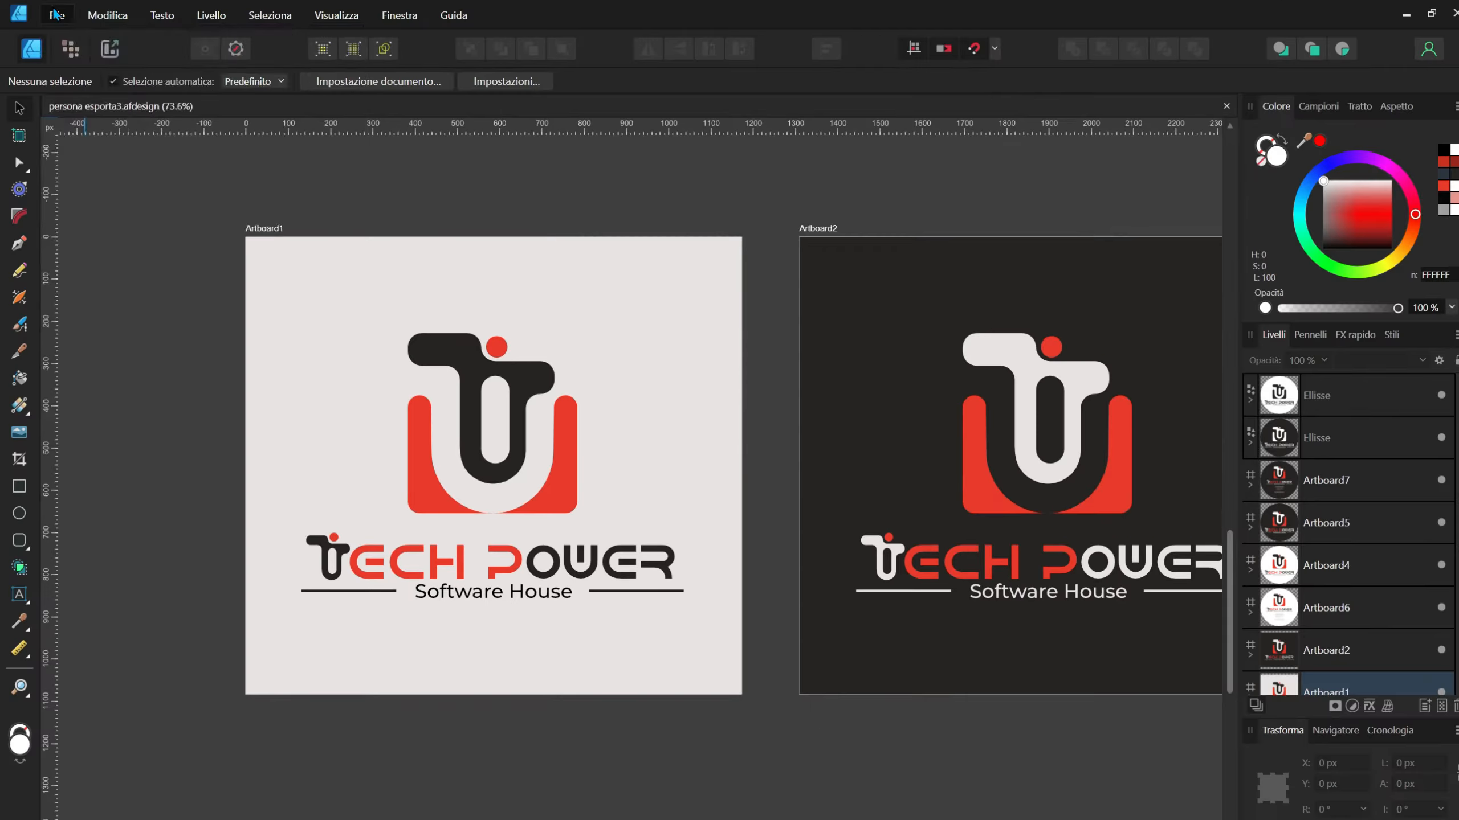
- Open the document's export settings and set the file format to PNG
click(56, 14)
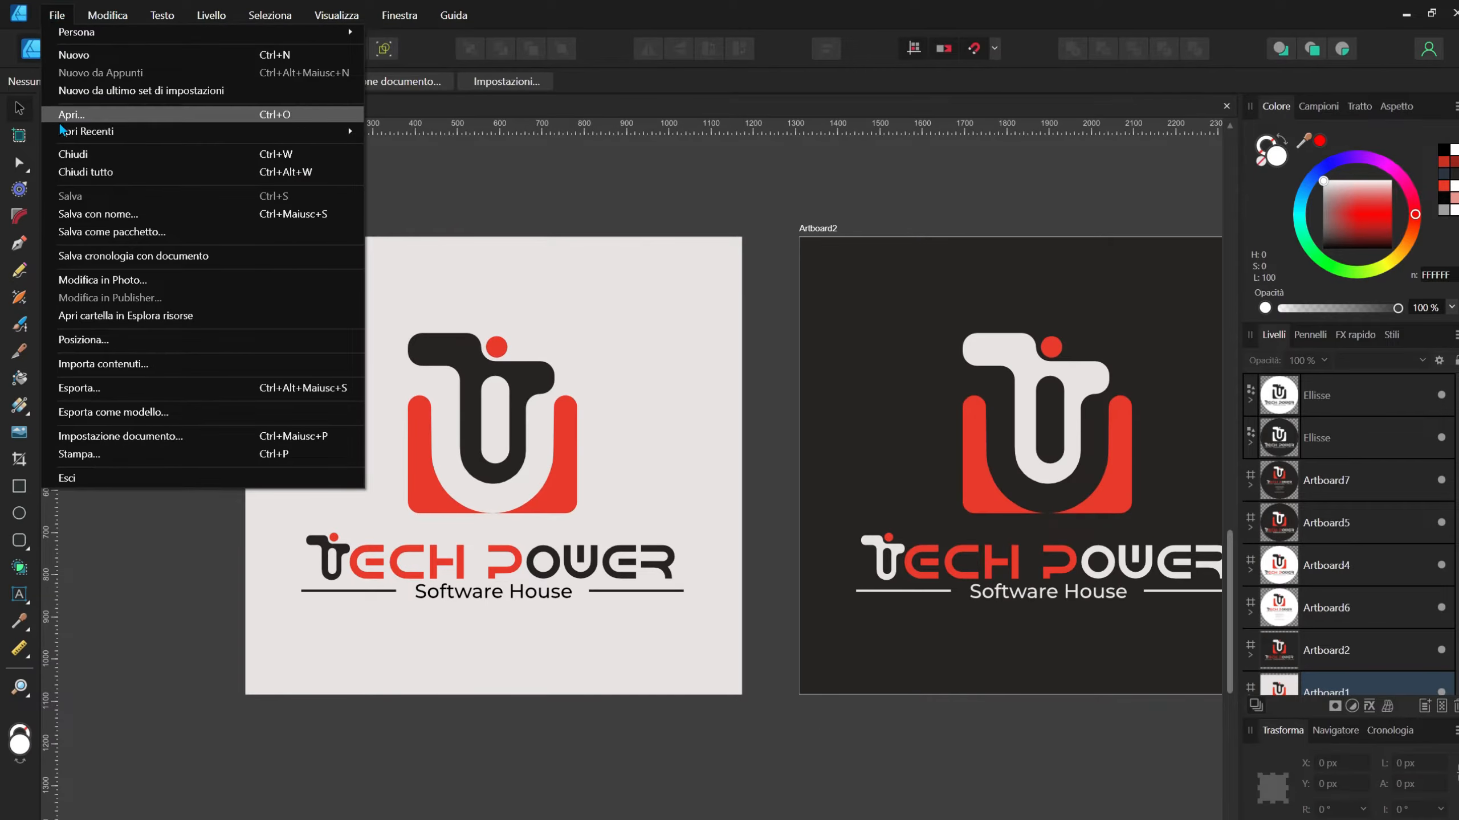
click(107, 386)
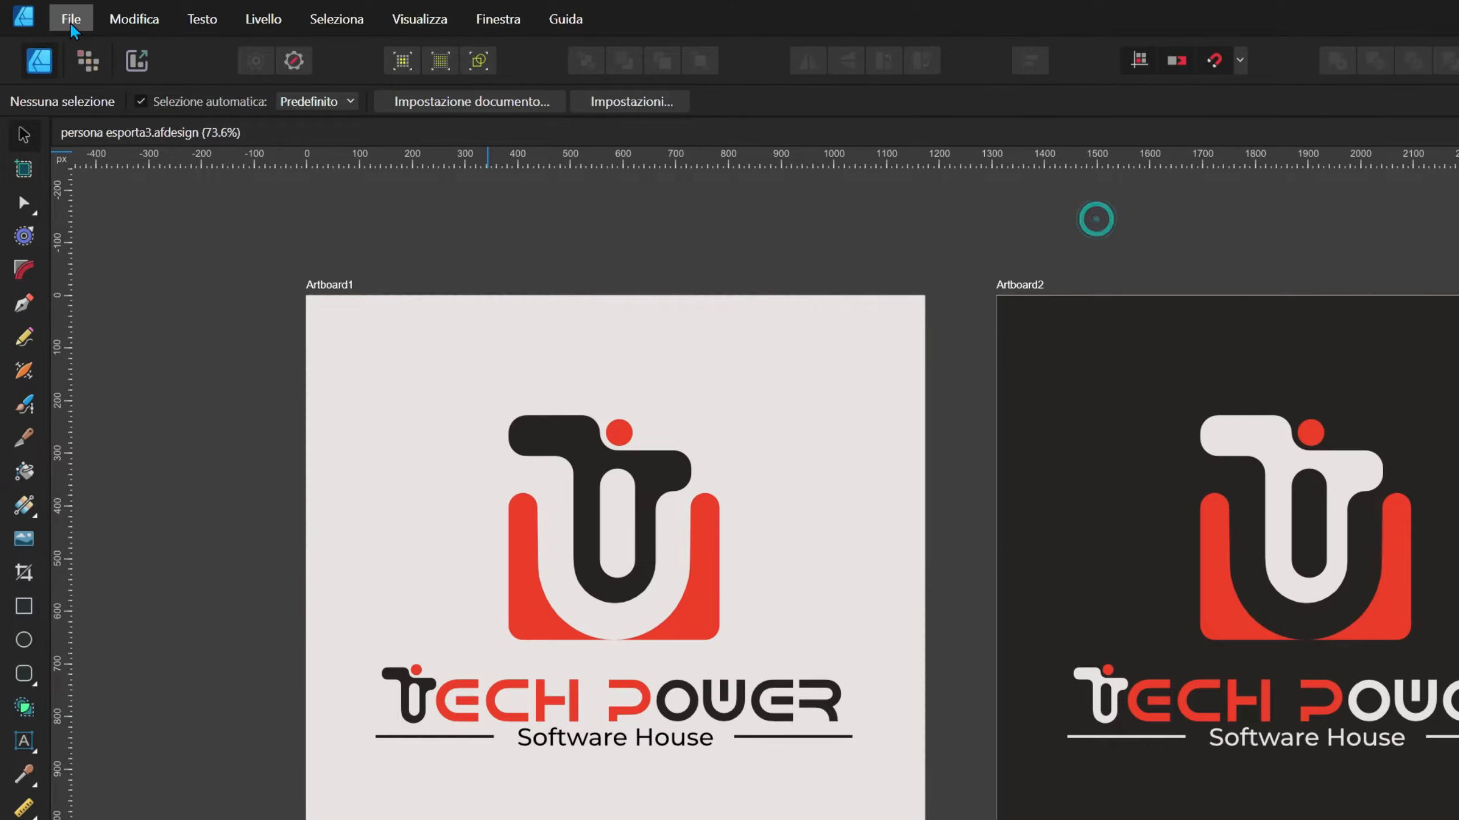
click(70, 20)
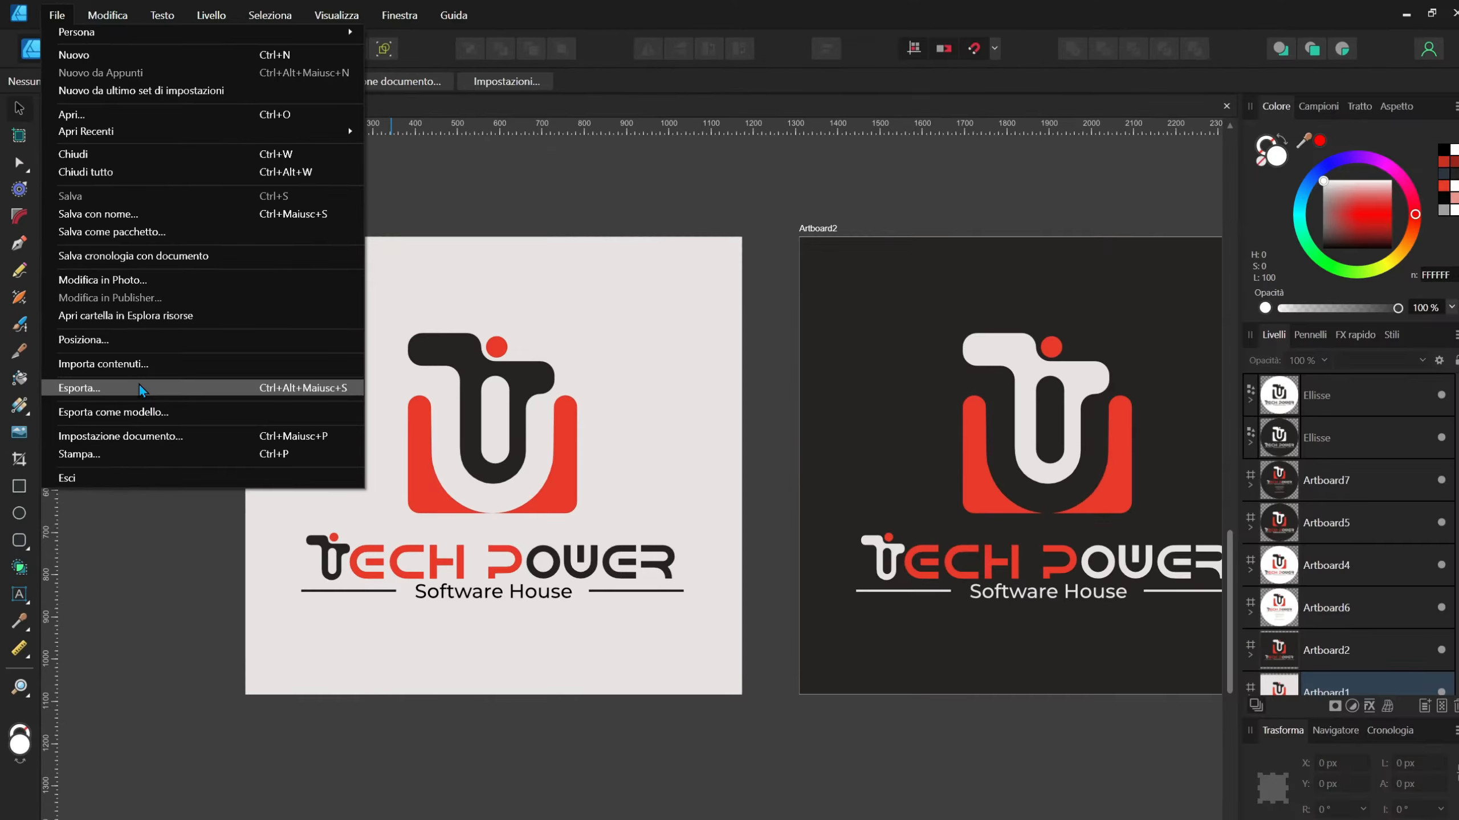
click(147, 484)
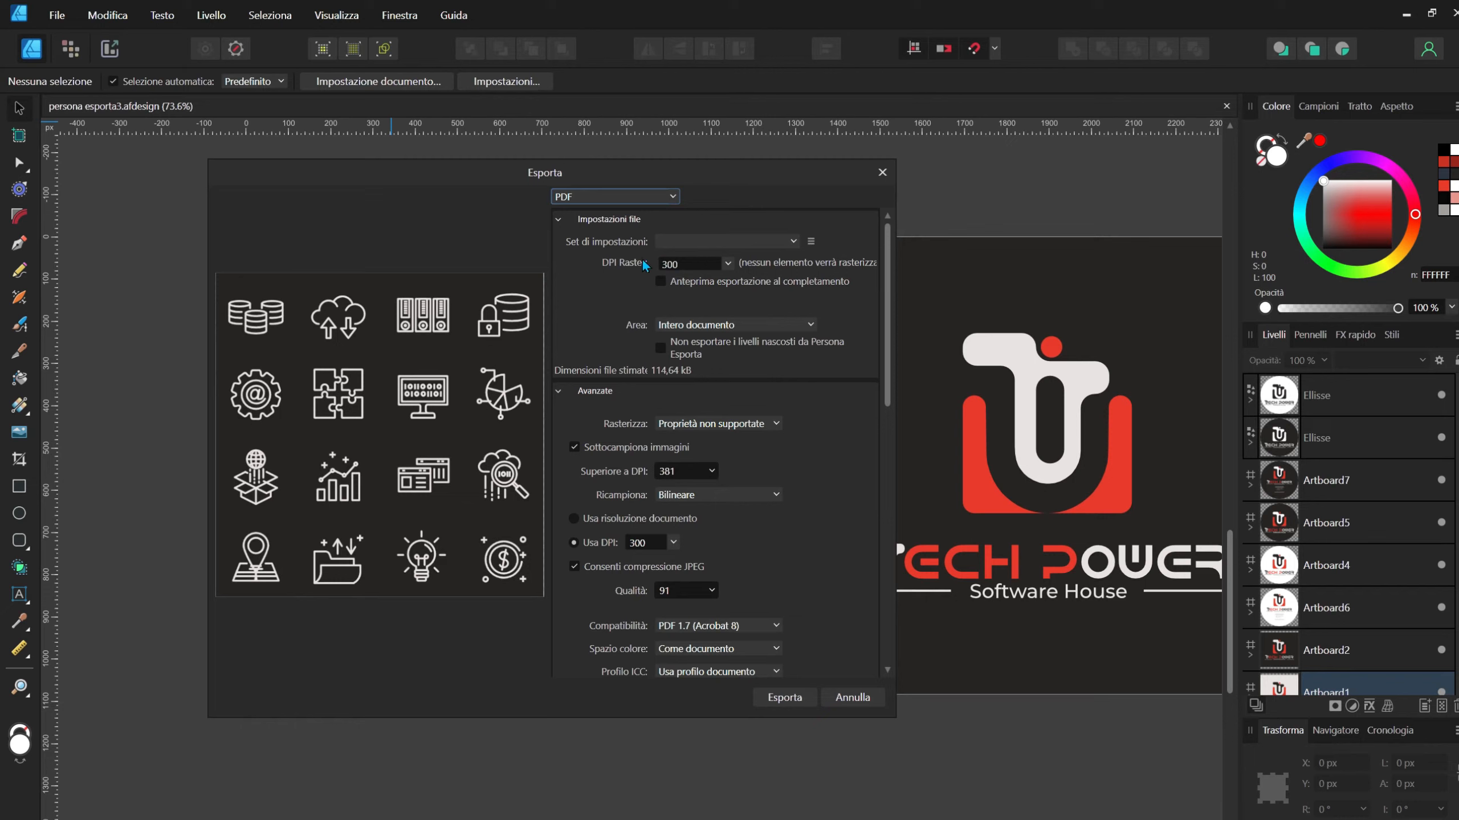
click(603, 198)
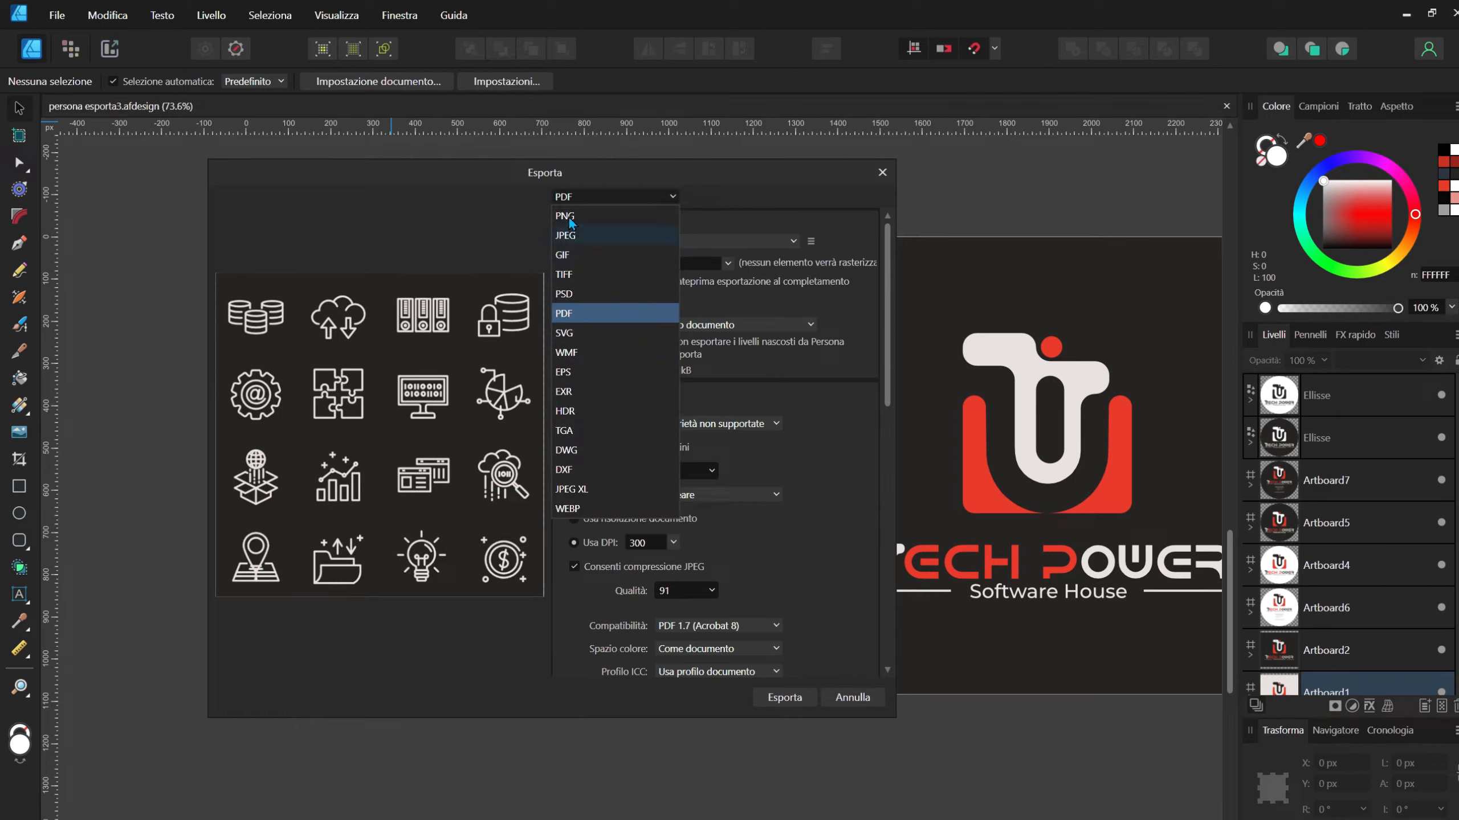
click(572, 217)
click(583, 197)
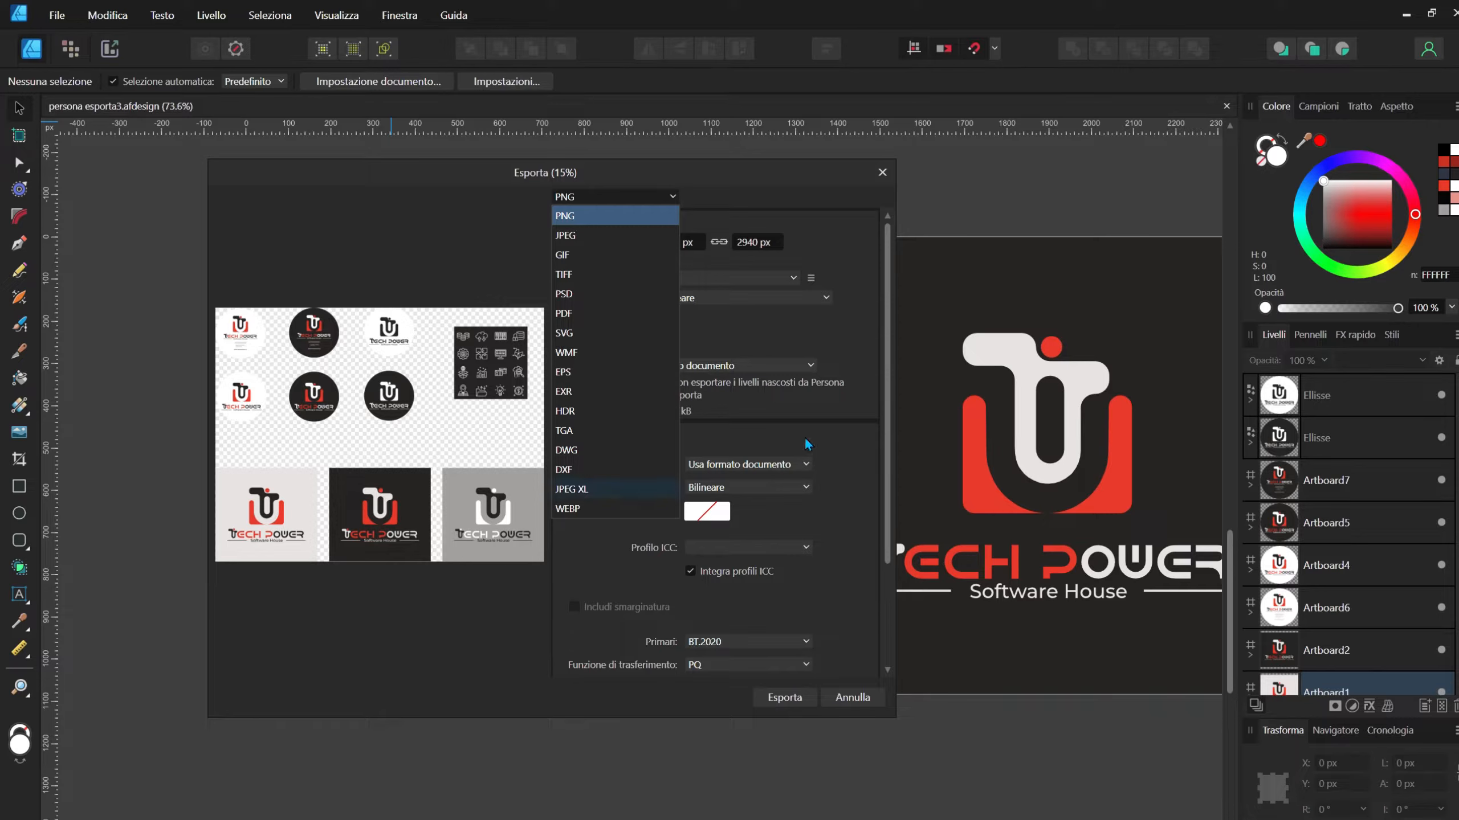
click(595, 214)
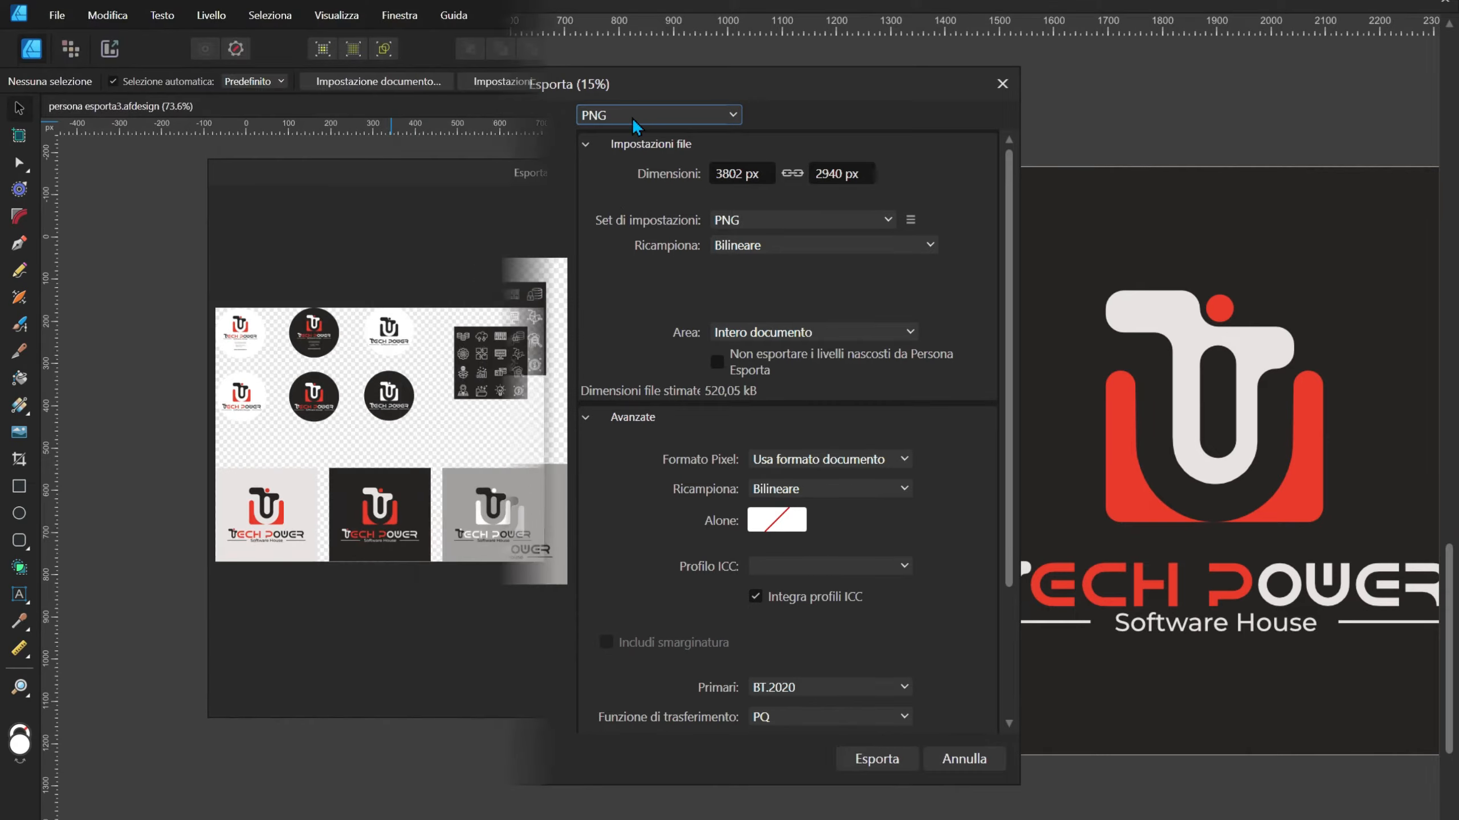
click(595, 197)
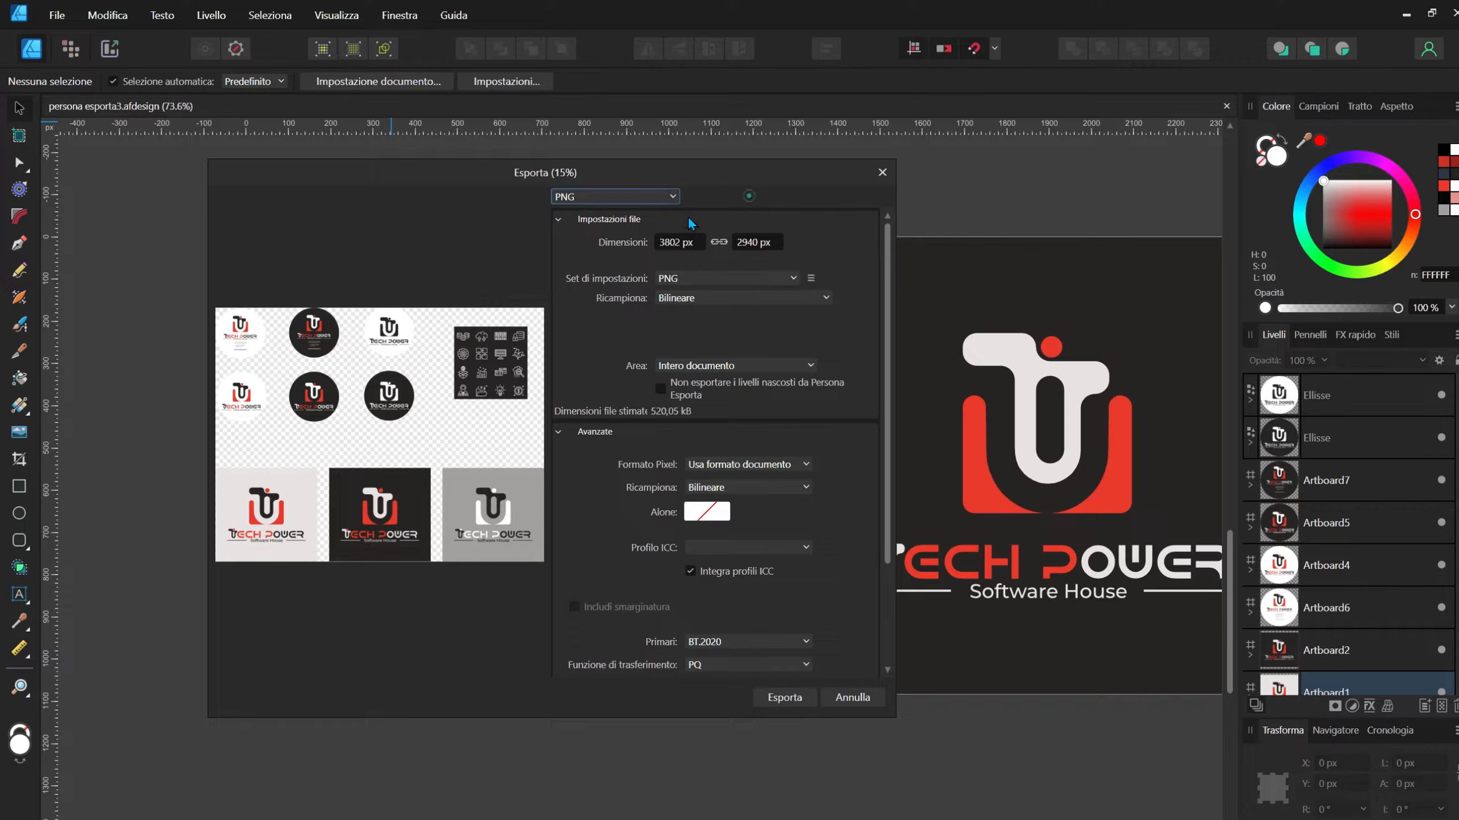
click(750, 198)
- Examine the width and height fields and the available resampling methods in the PNG export settings
click(676, 241)
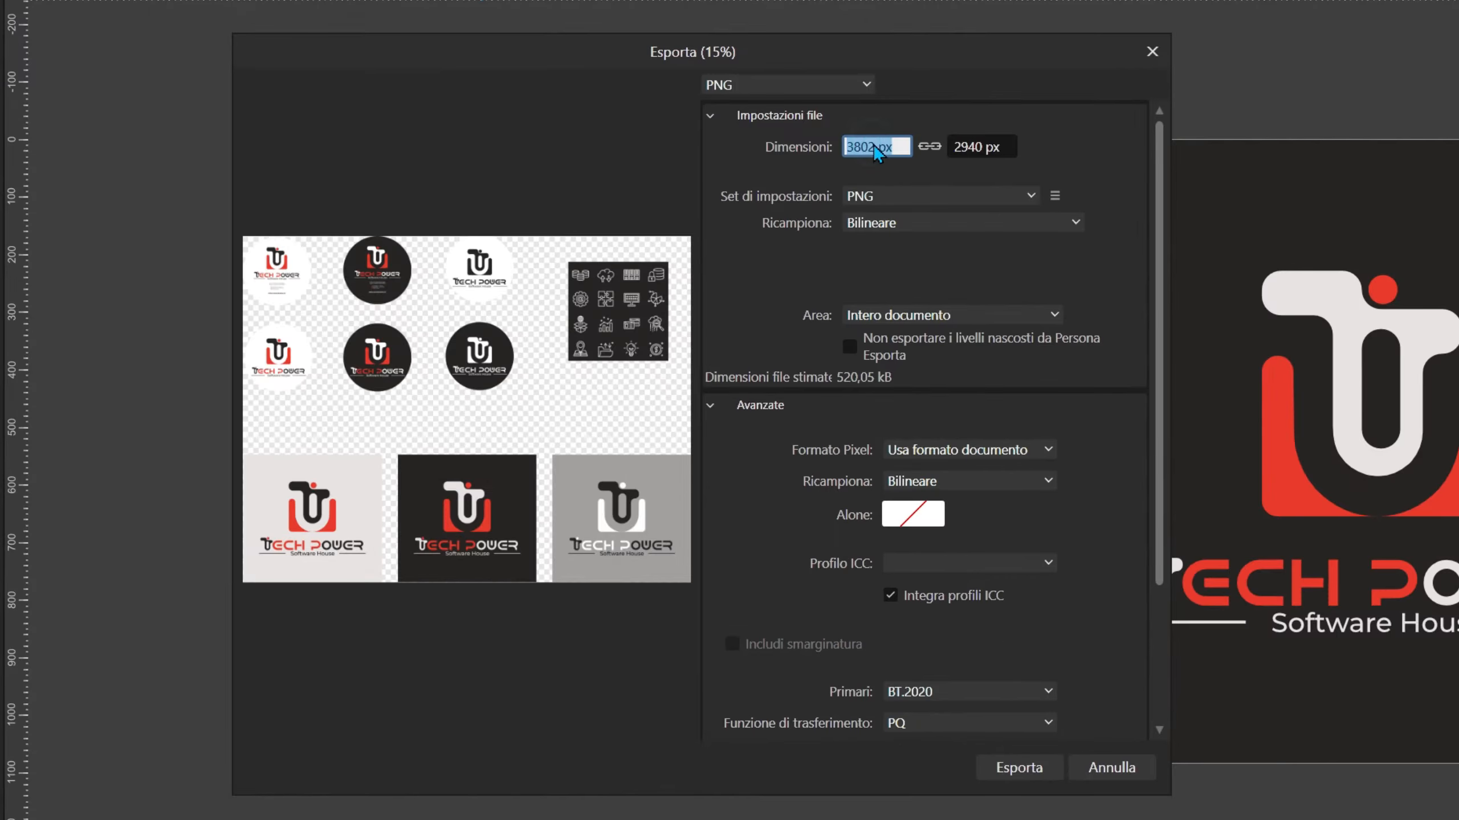
click(986, 145)
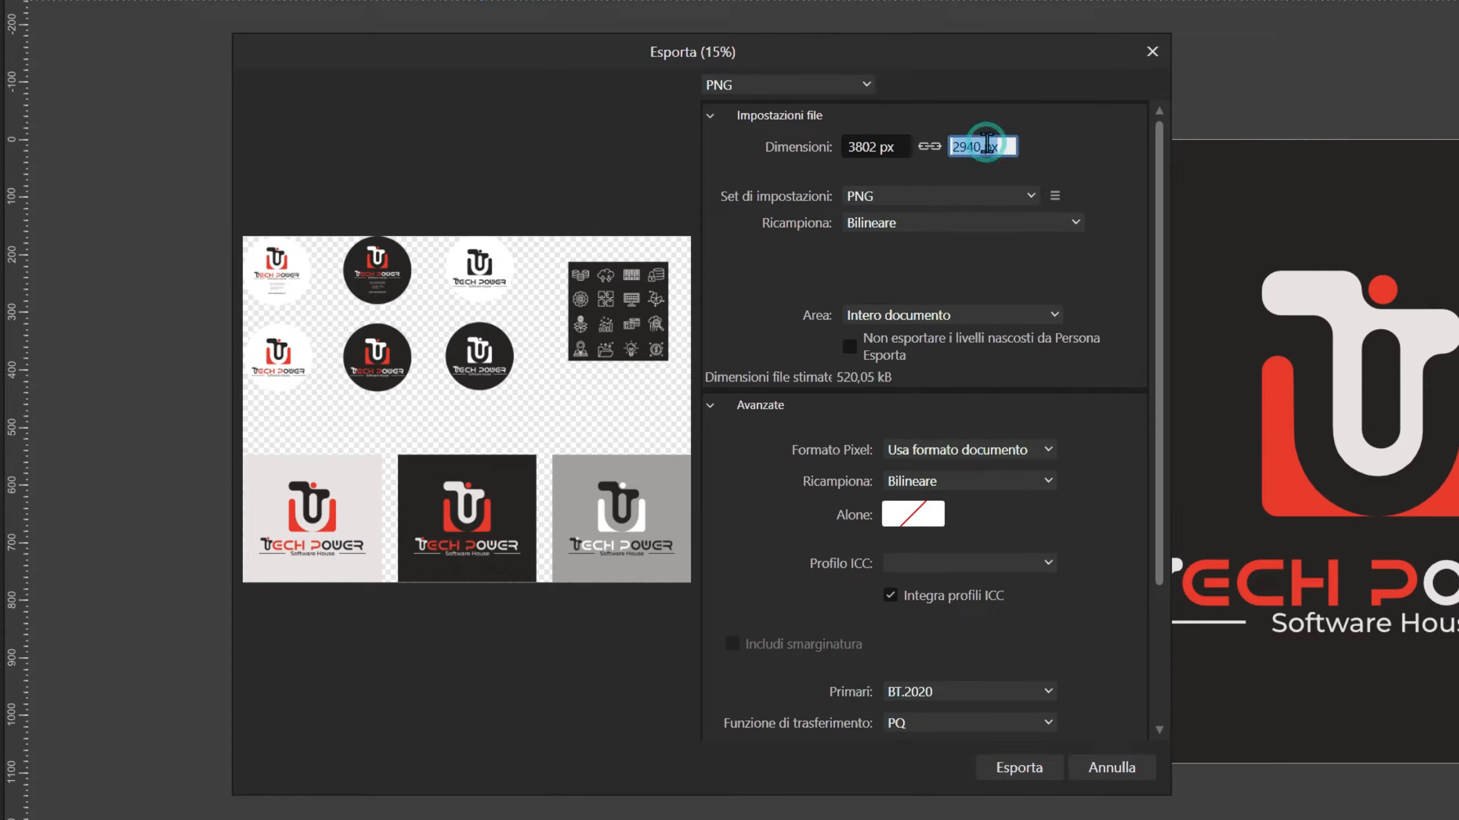
click(807, 270)
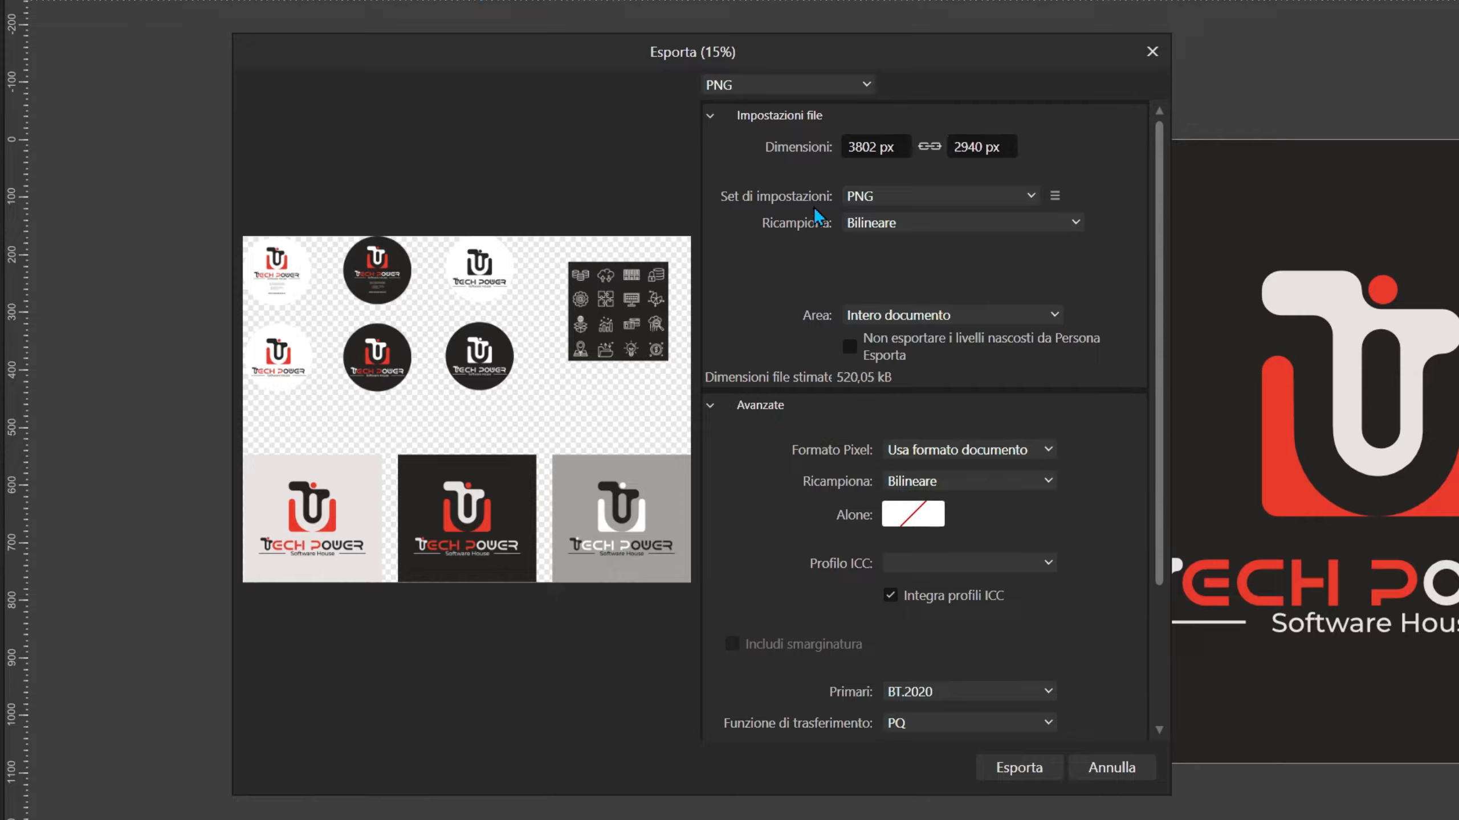
click(858, 145)
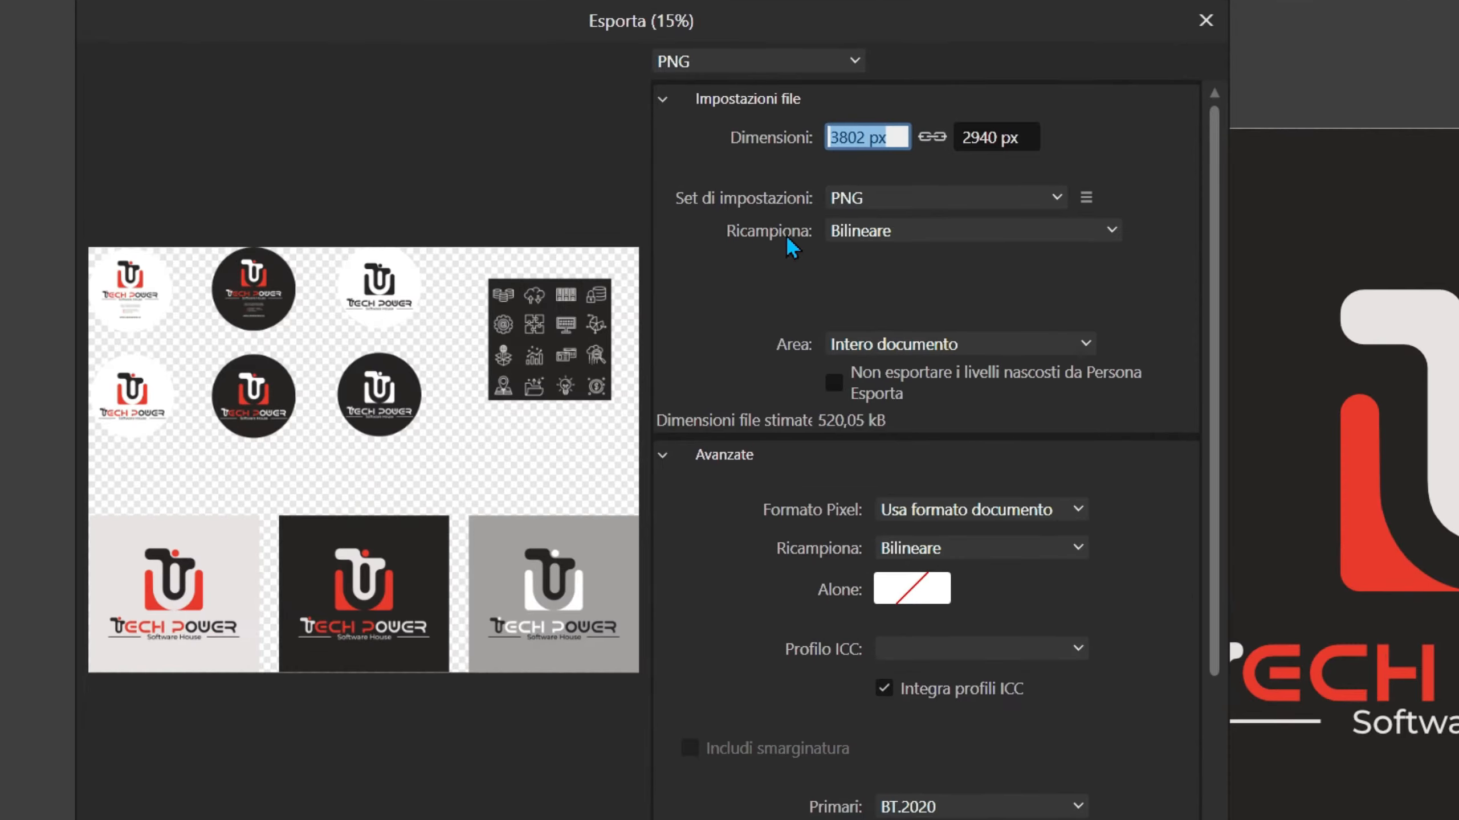
click(914, 225)
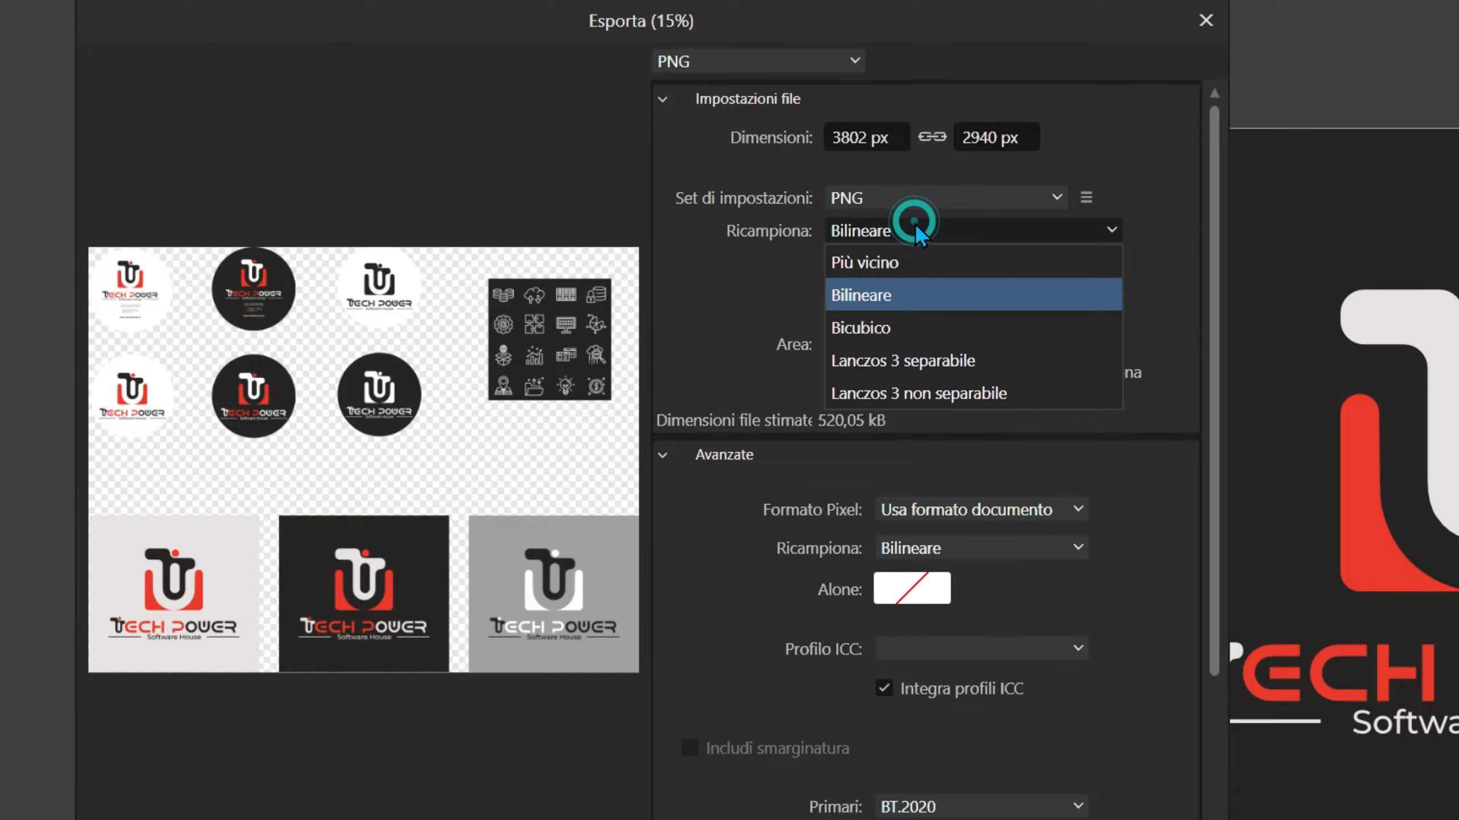
click(914, 223)
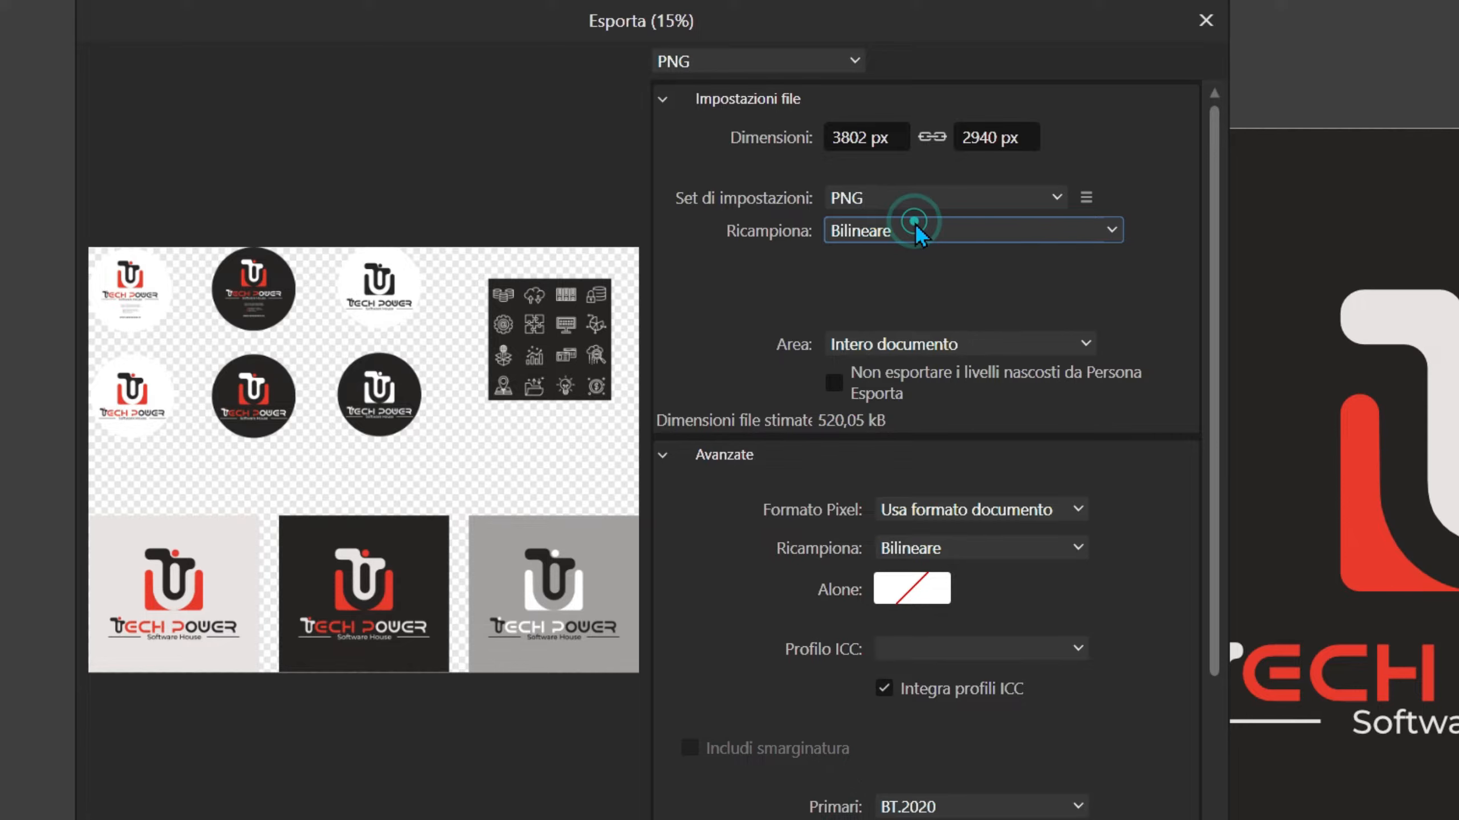
click(880, 226)
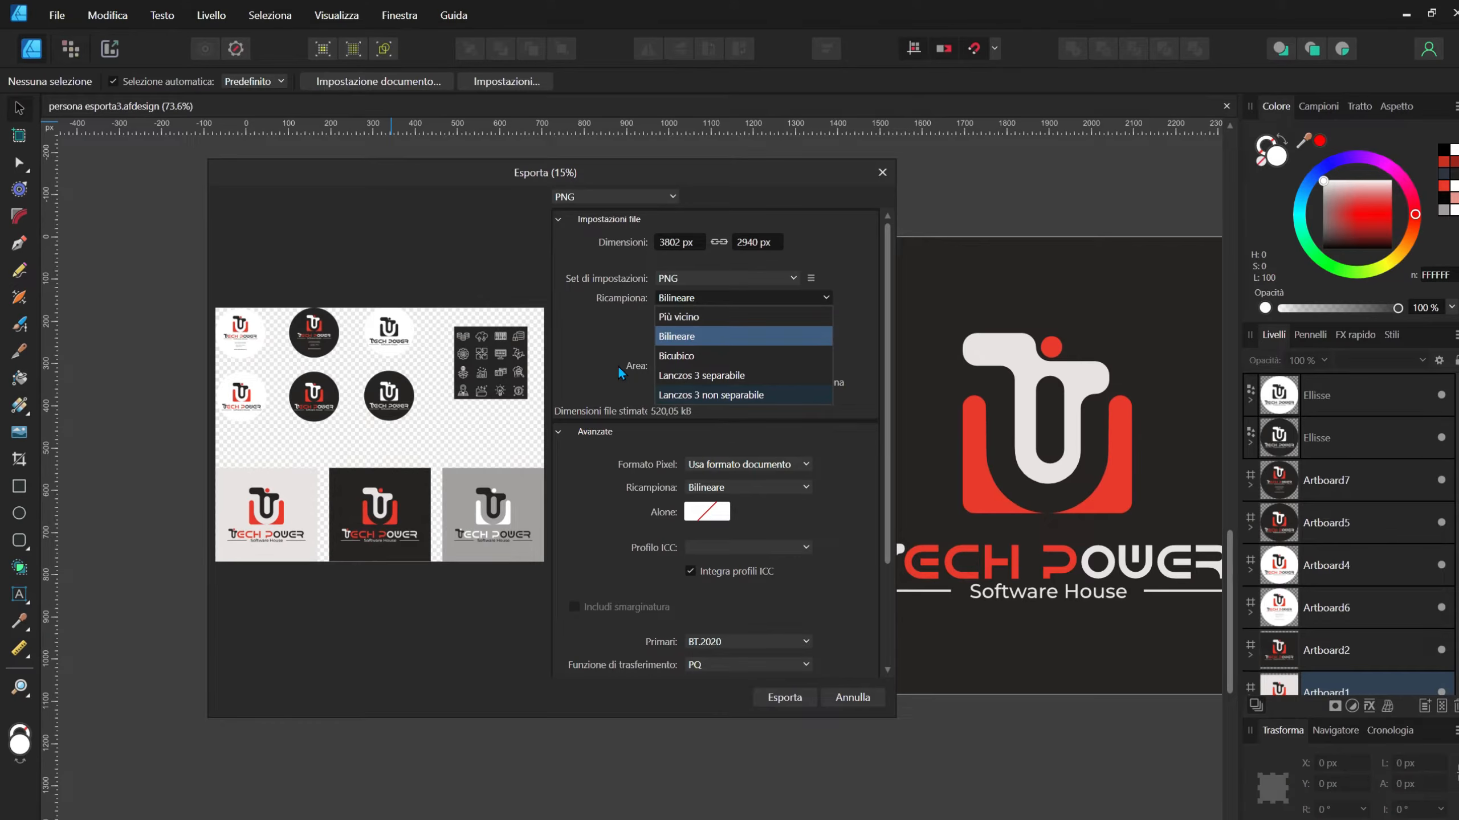
click(605, 315)
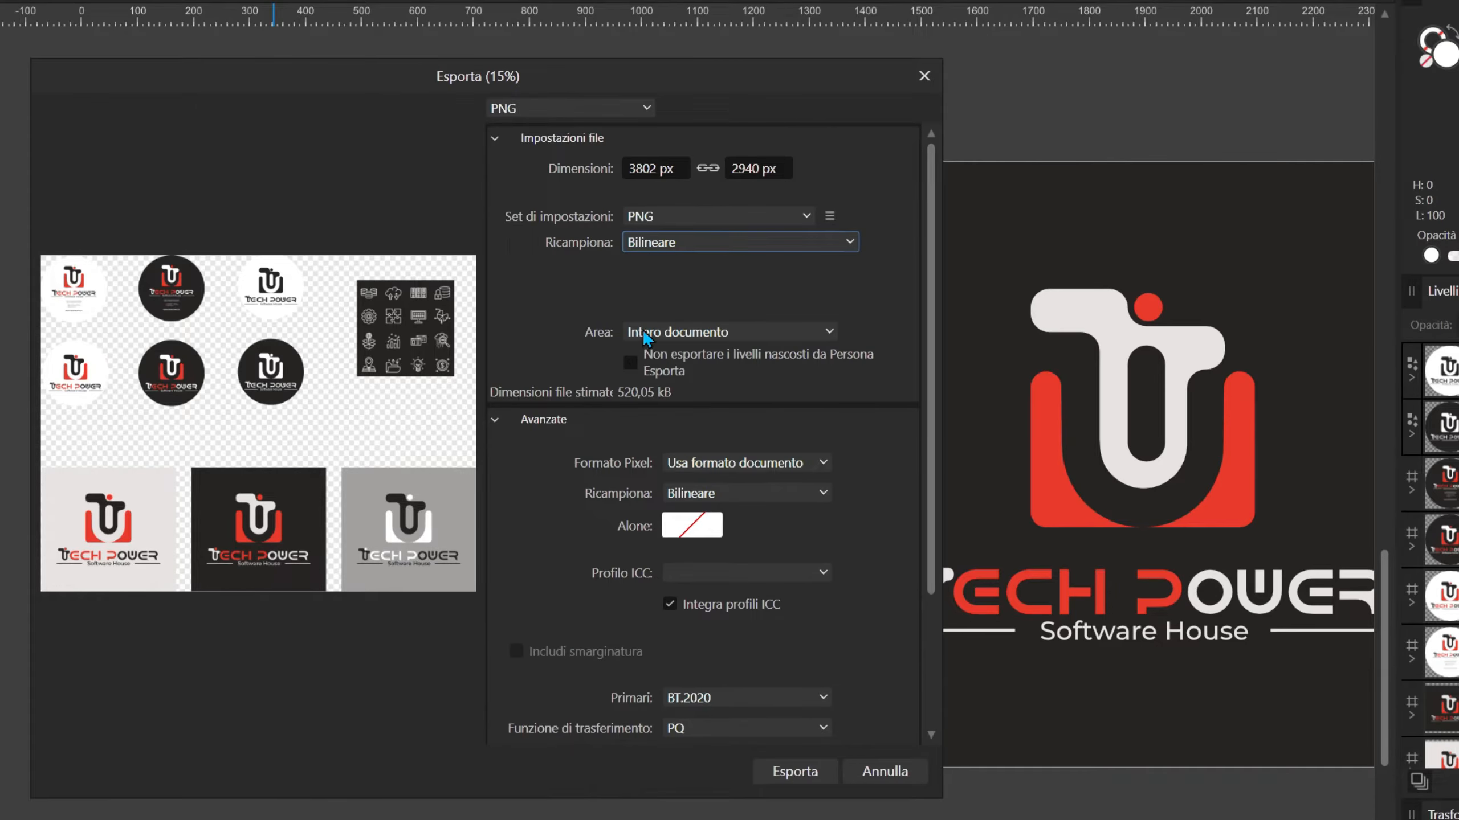
- Preview Artboard8 as the export area, and set the area to Artboard1
click(670, 364)
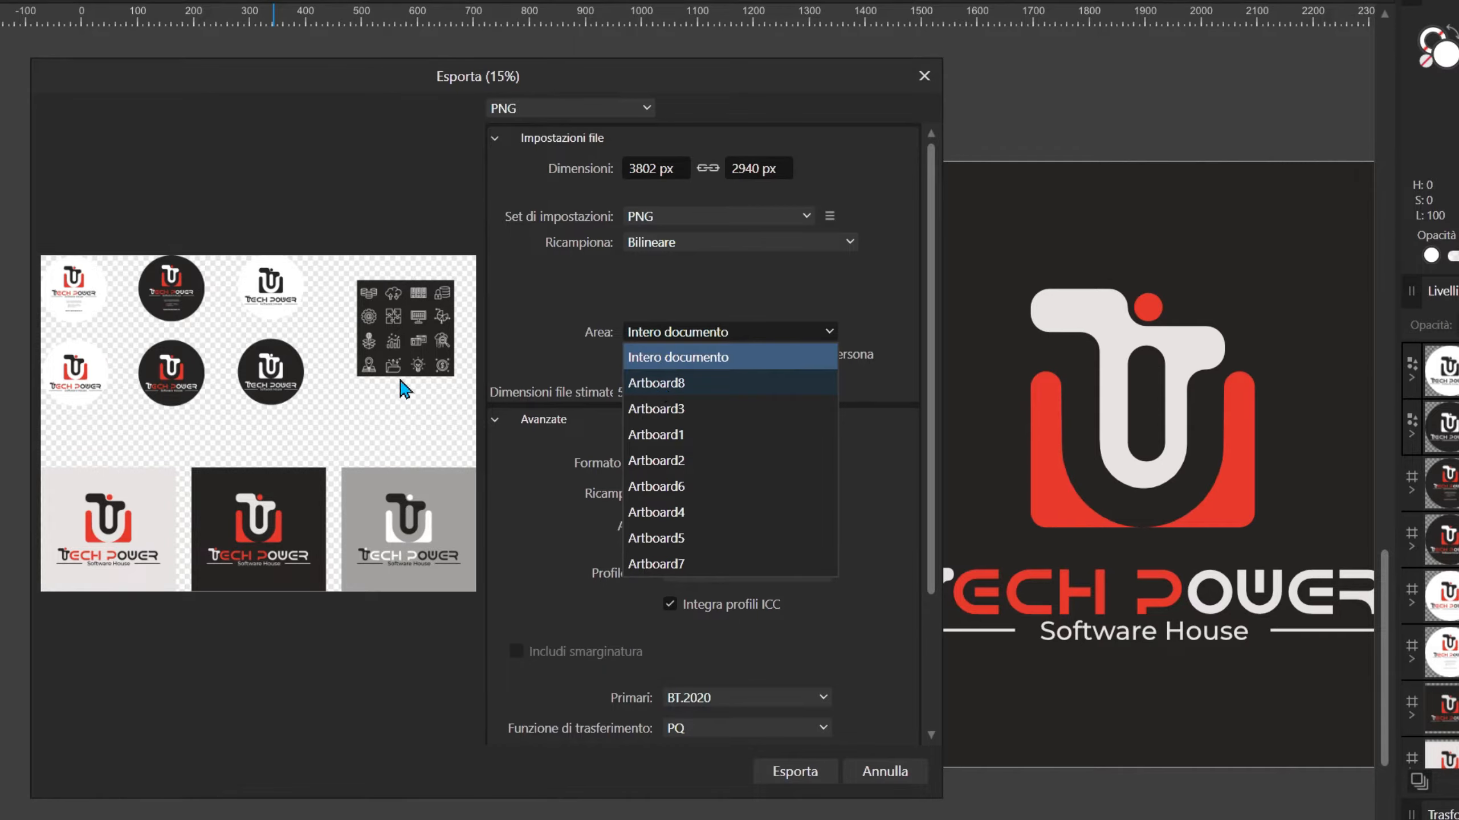
click(402, 387)
click(645, 329)
click(645, 381)
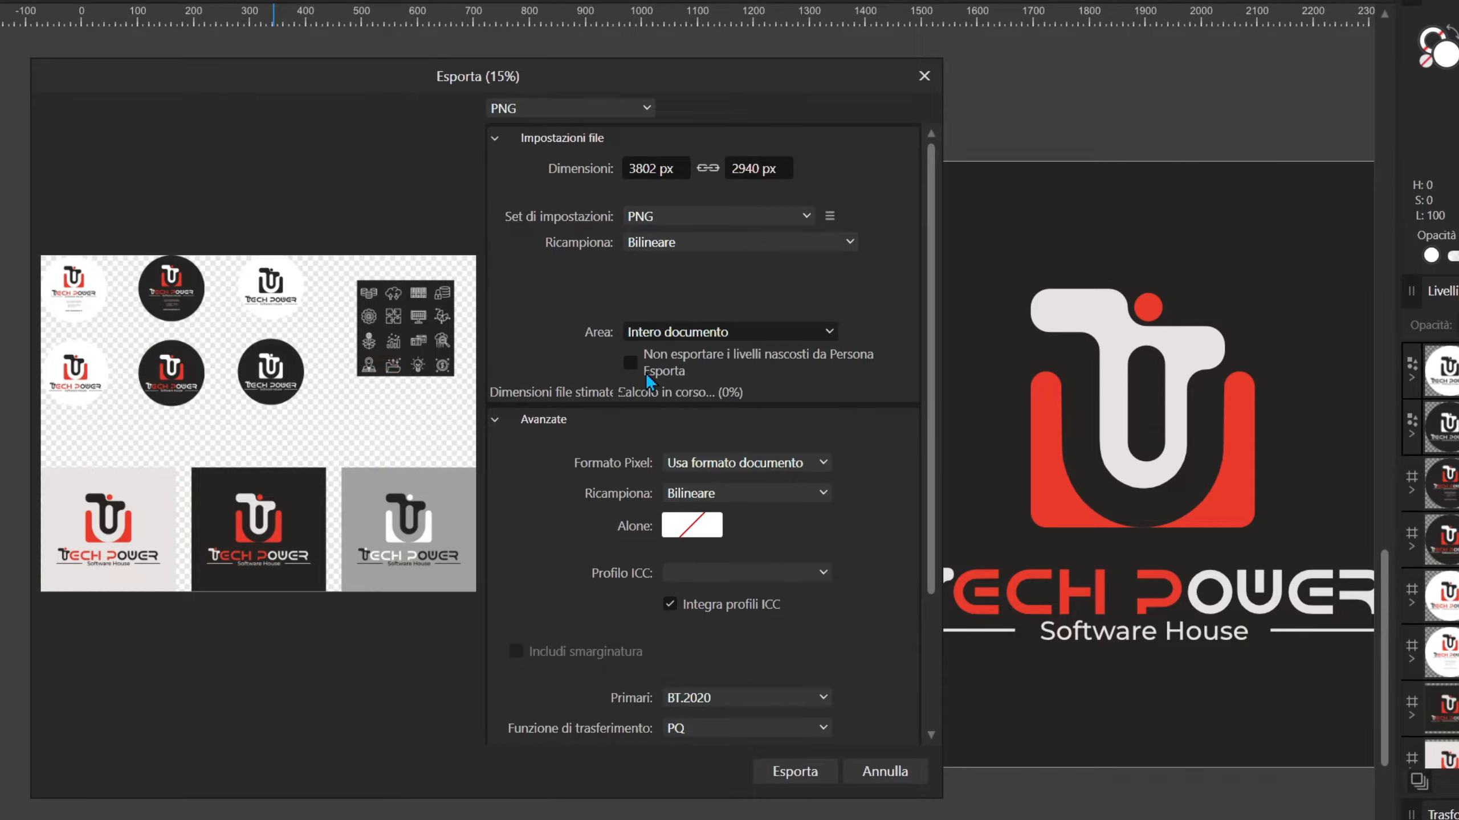
click(645, 331)
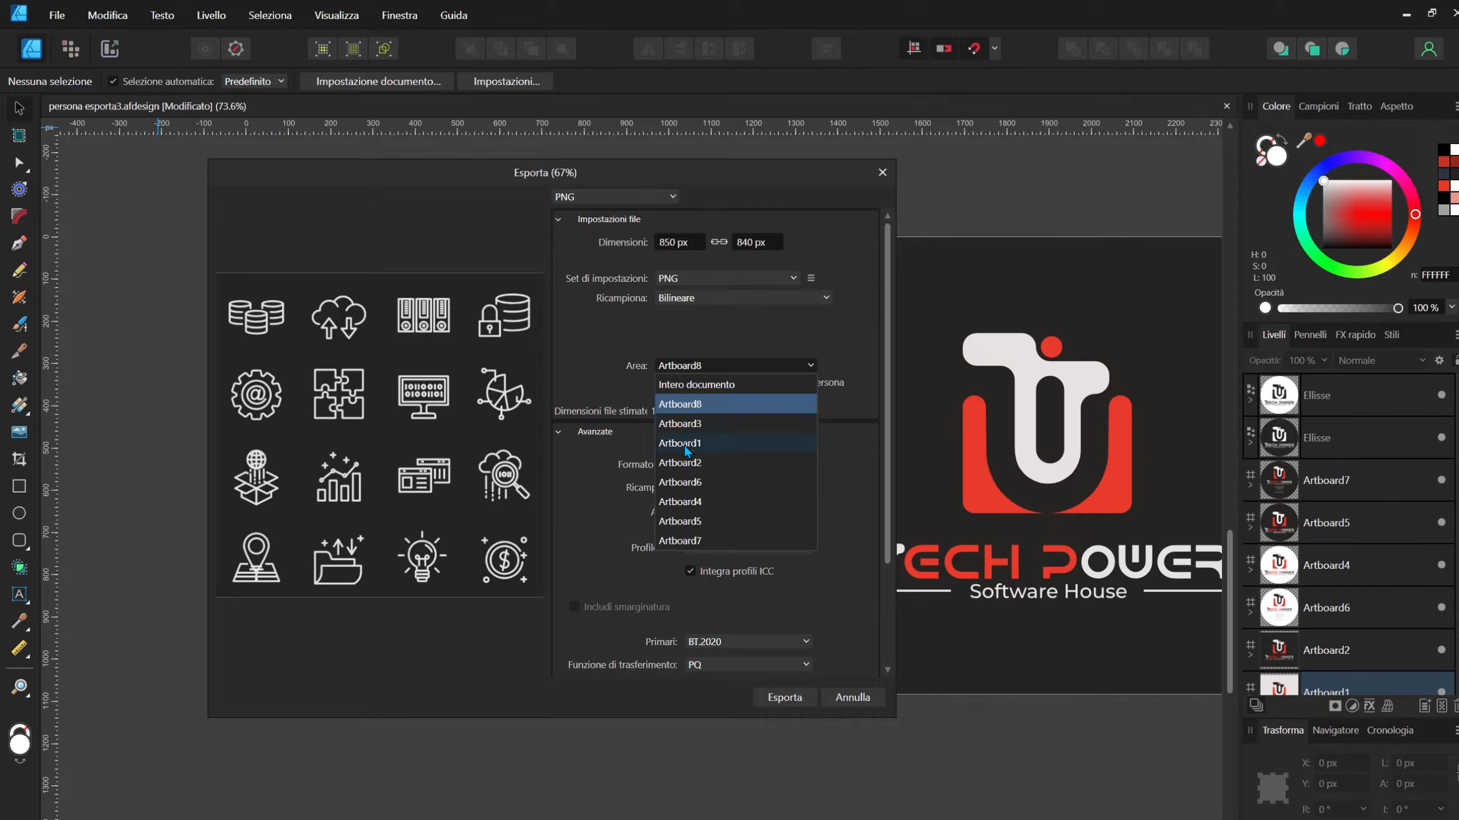
click(685, 446)
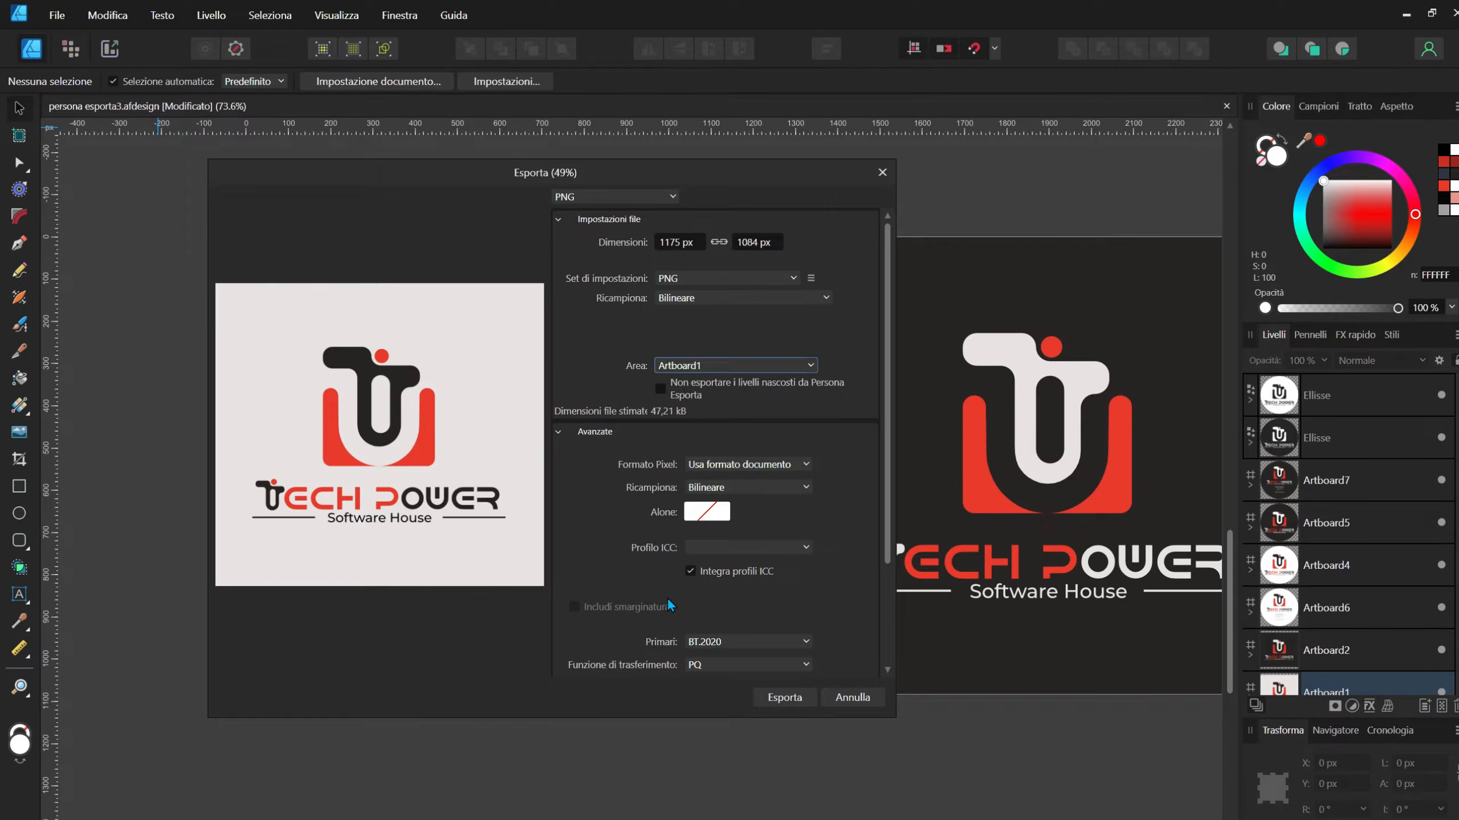
- Keep ICC profile and metadata embedding enabled, and export Artboard1 as persona esporta3.afdesign.png into the esportazione folder
scroll(665, 598, down, 3)
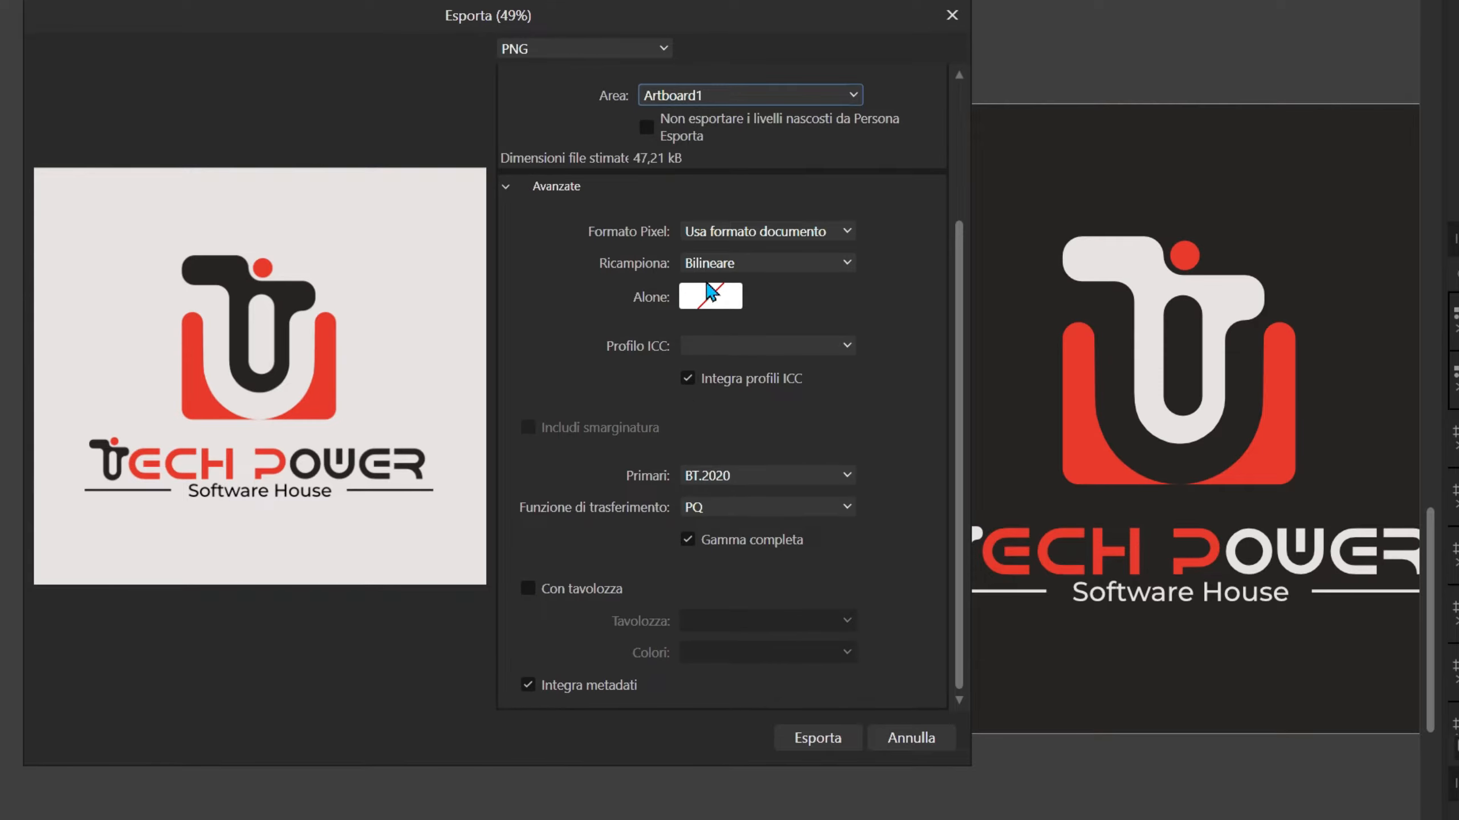
click(690, 435)
click(683, 373)
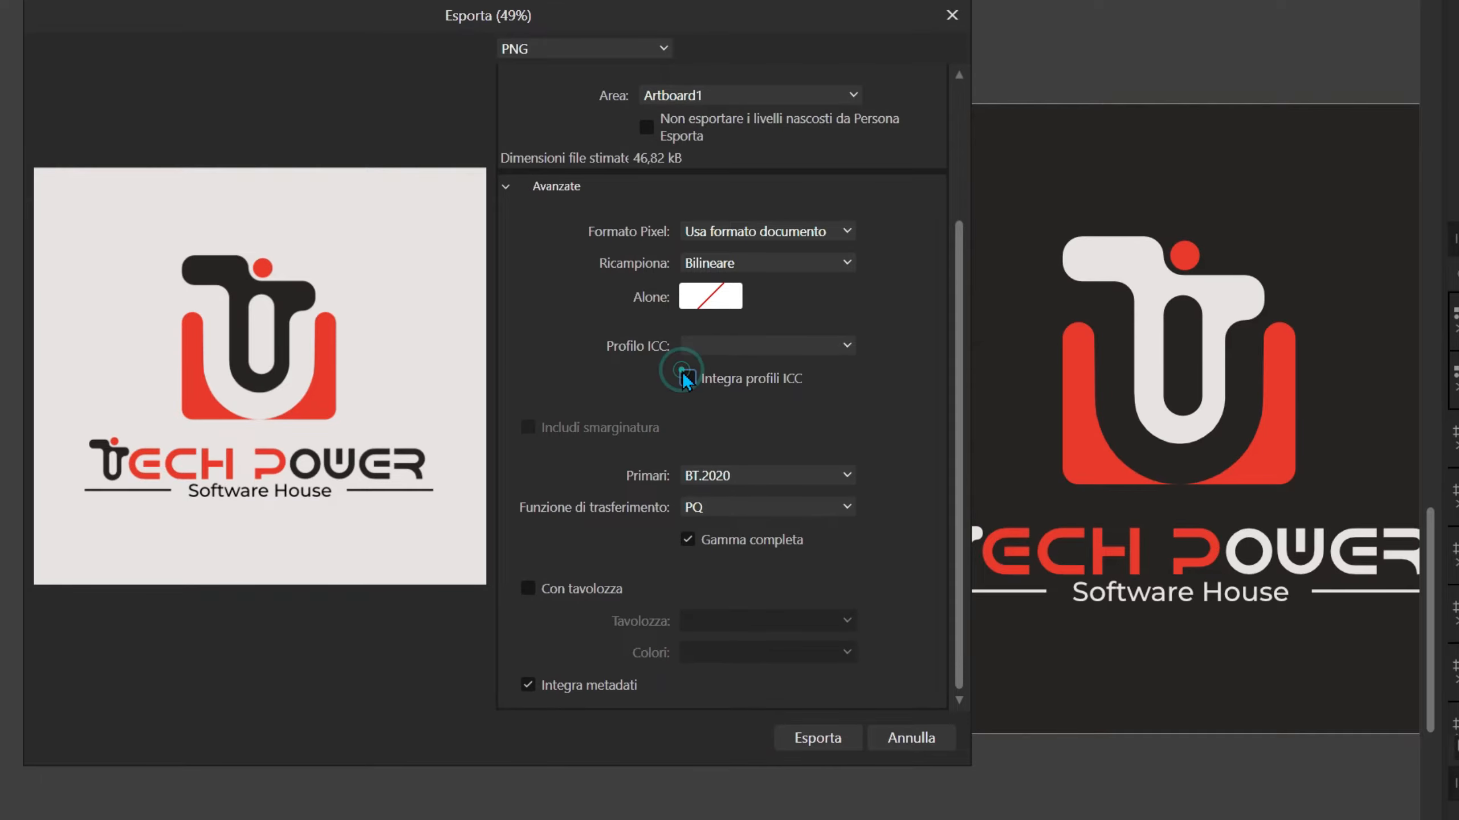
click(525, 686)
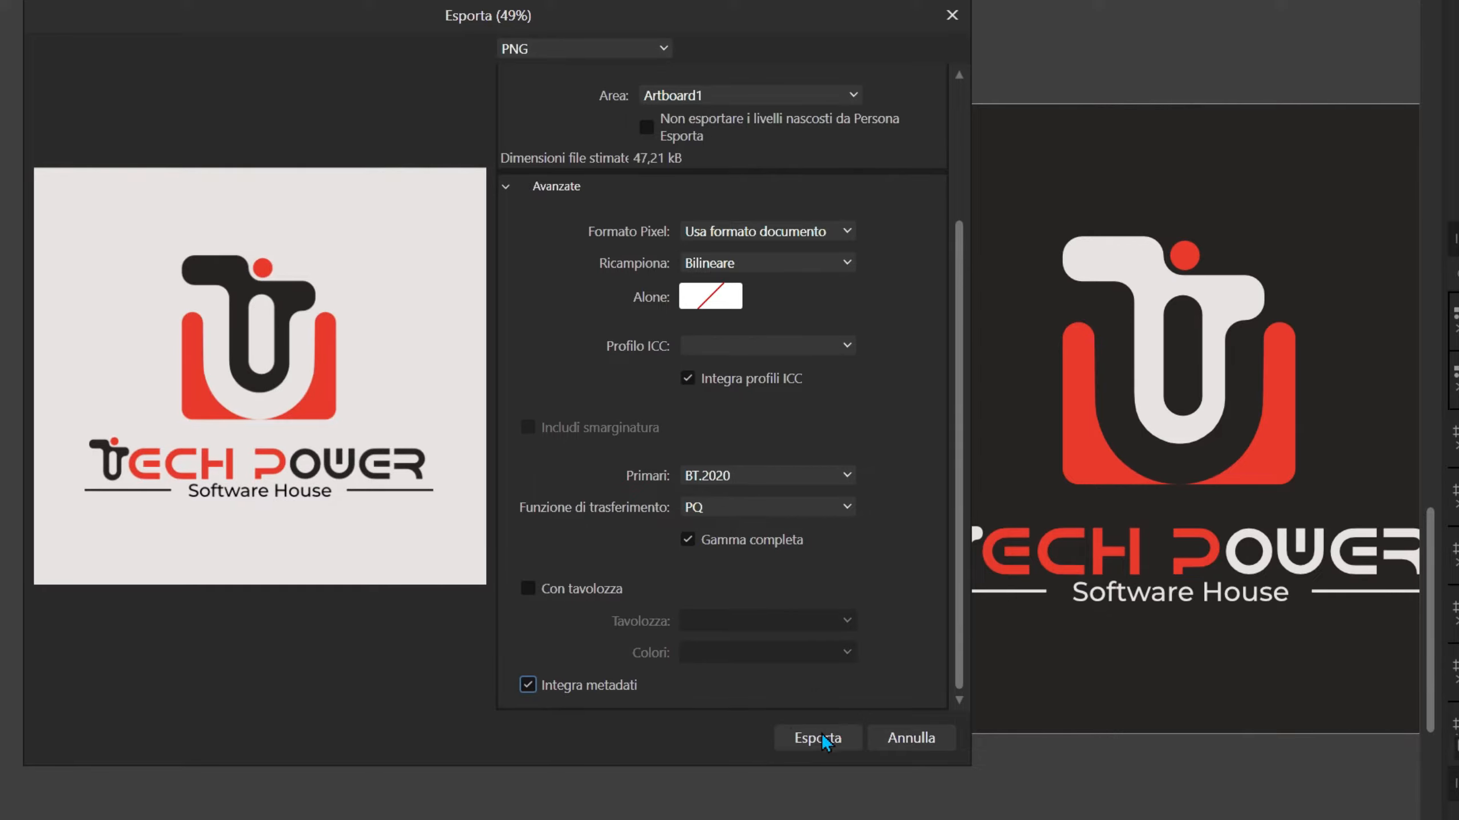
click(816, 738)
key(Return)
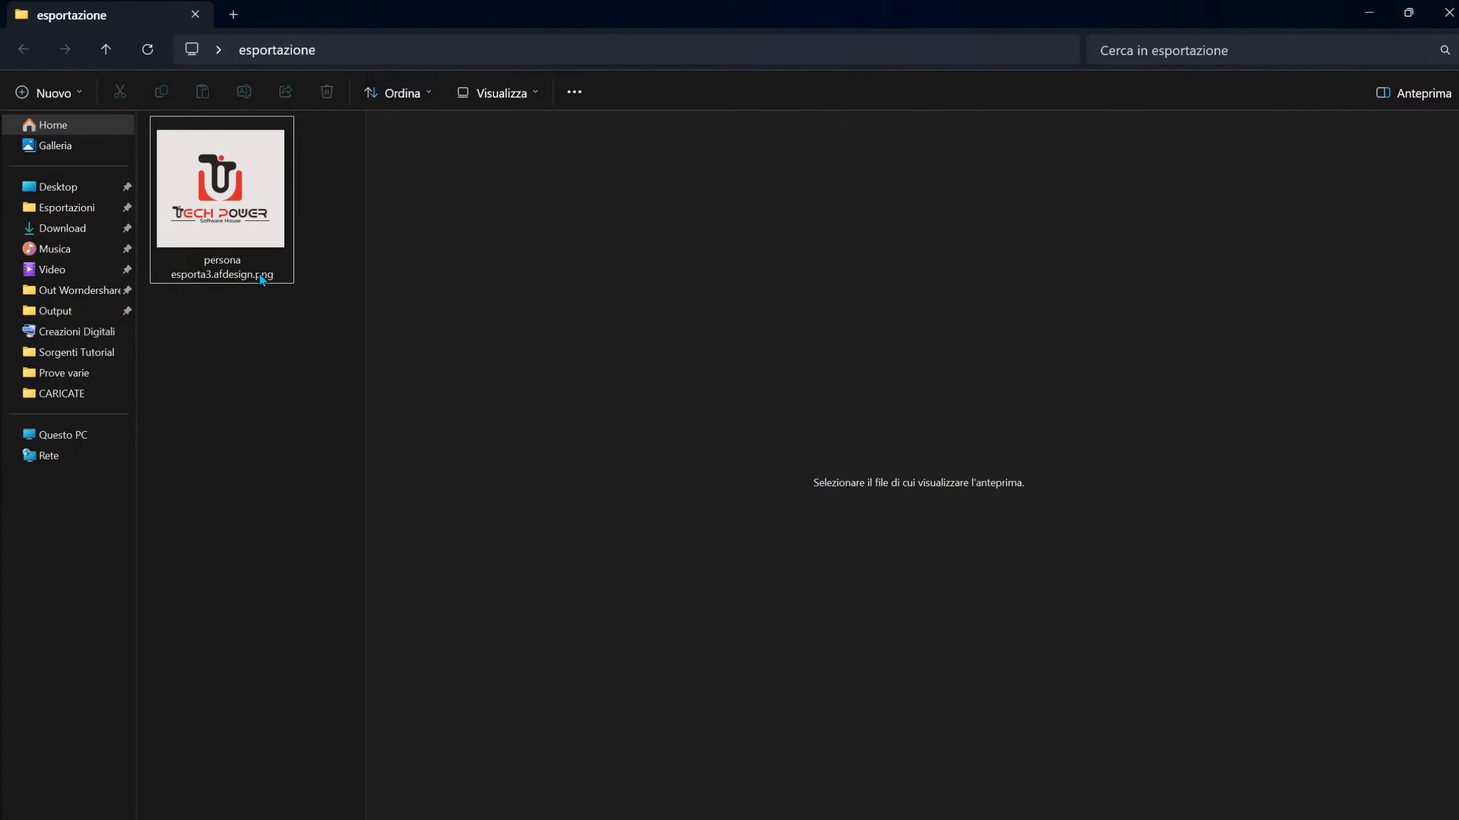
- Preview the exported PNG in the esportazione folder, and delete the light background rectangle from Artboard1
click(246, 221)
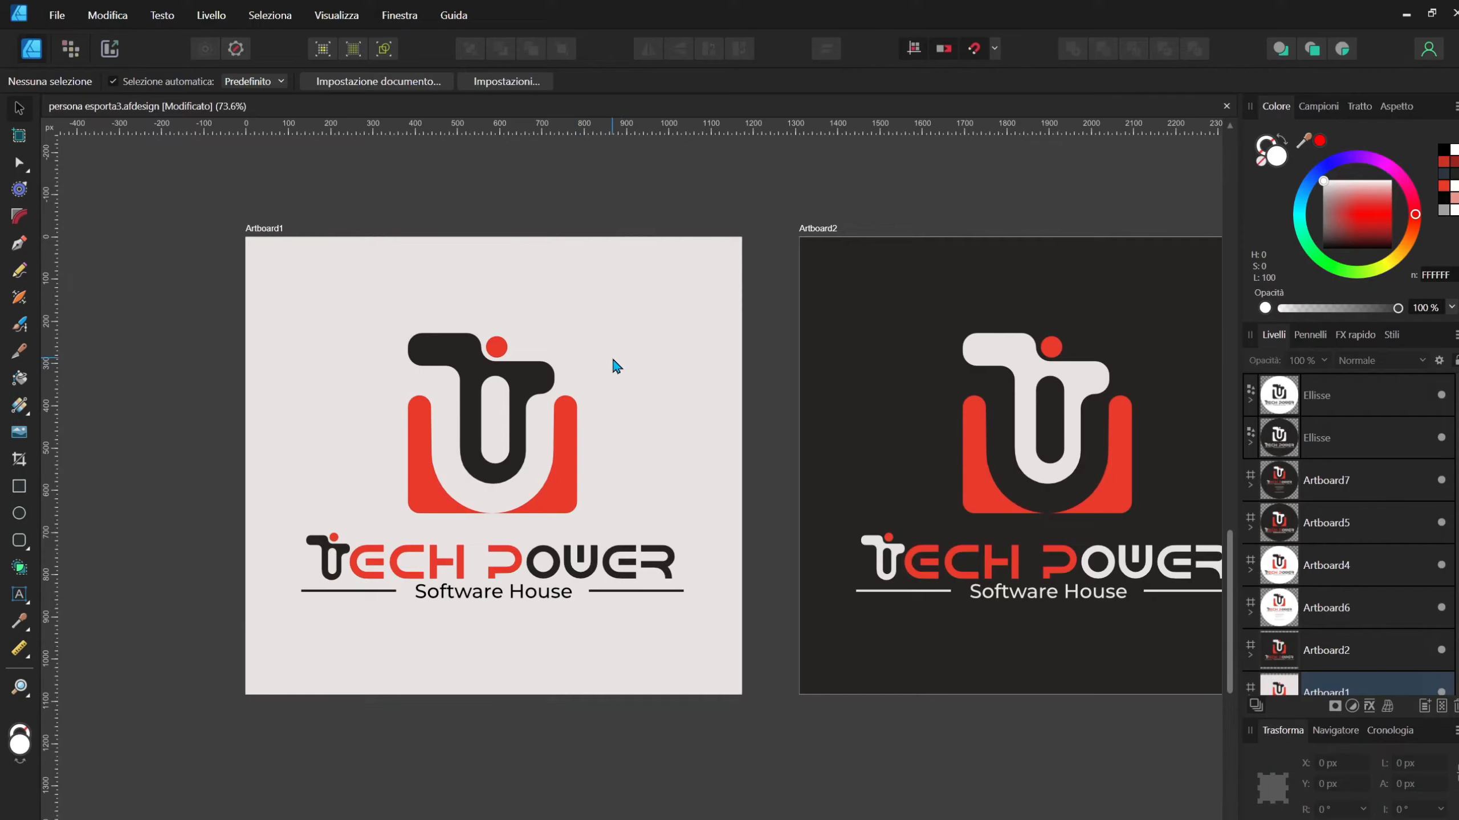
click(666, 356)
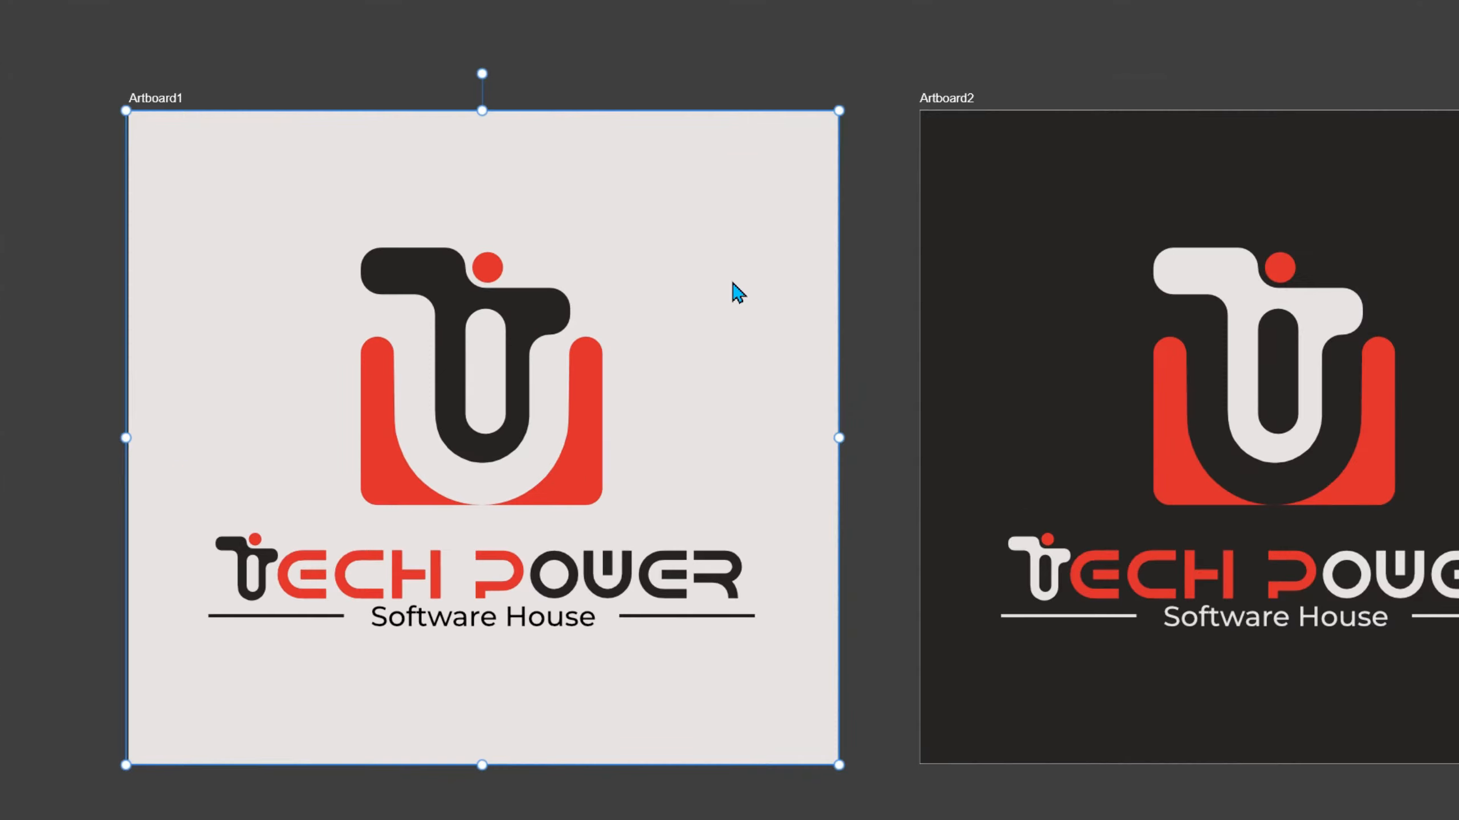
drag(734, 283, 744, 406)
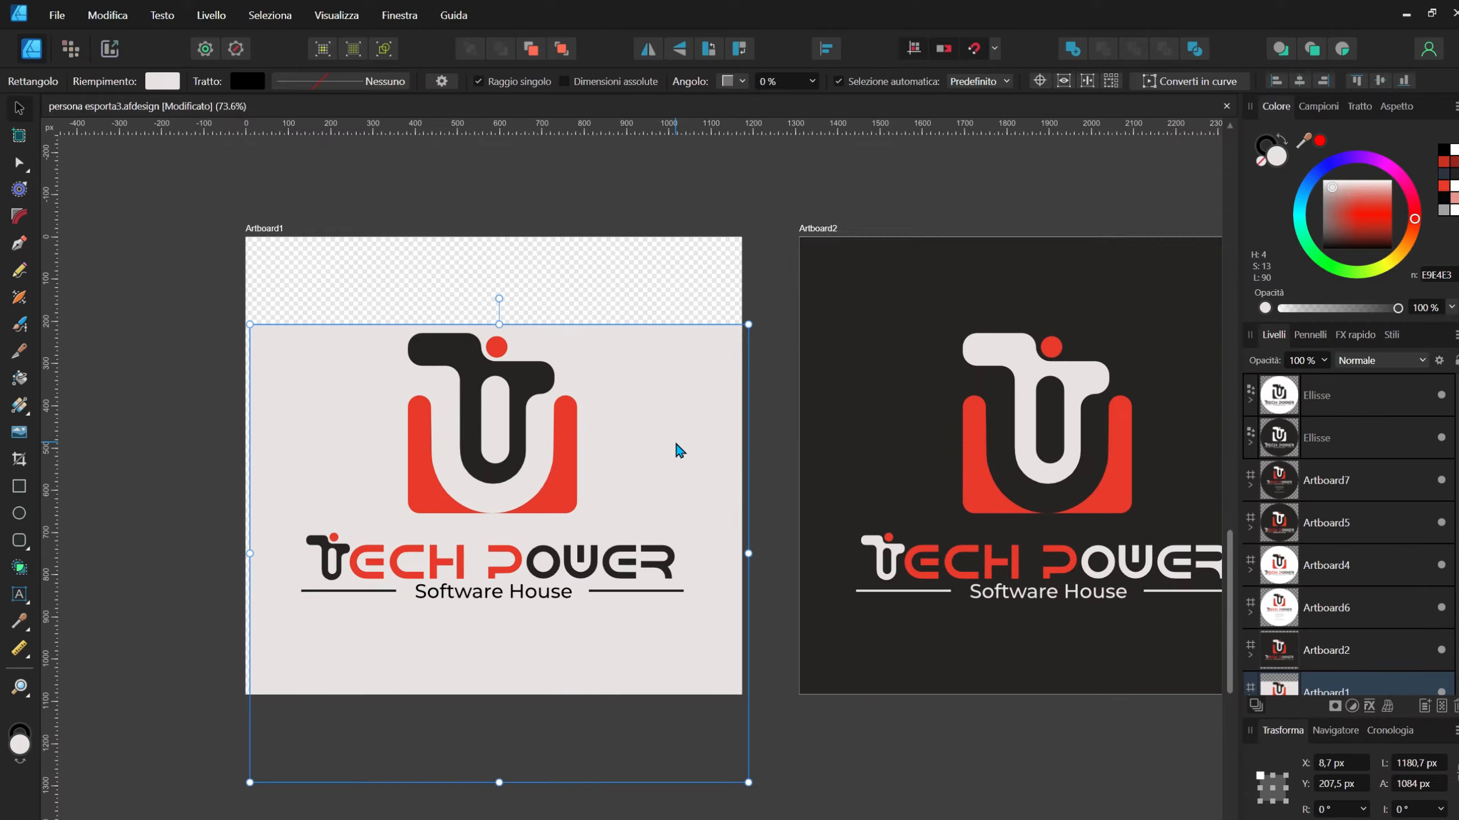
key(Delete)
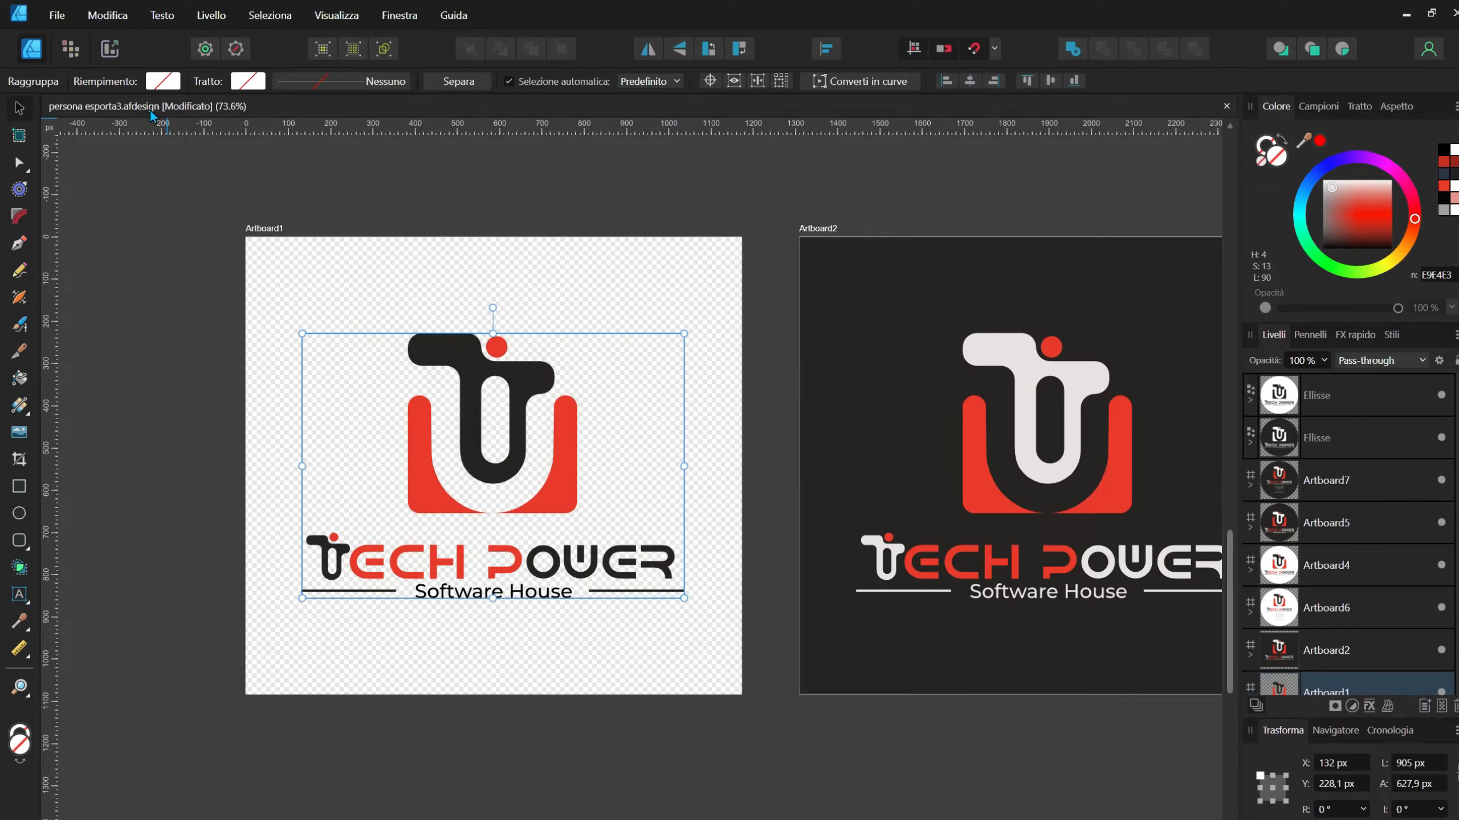
- Export the background-free Artboard1 as a transparent PNG and preview the new file in the esportazione folder
click(57, 21)
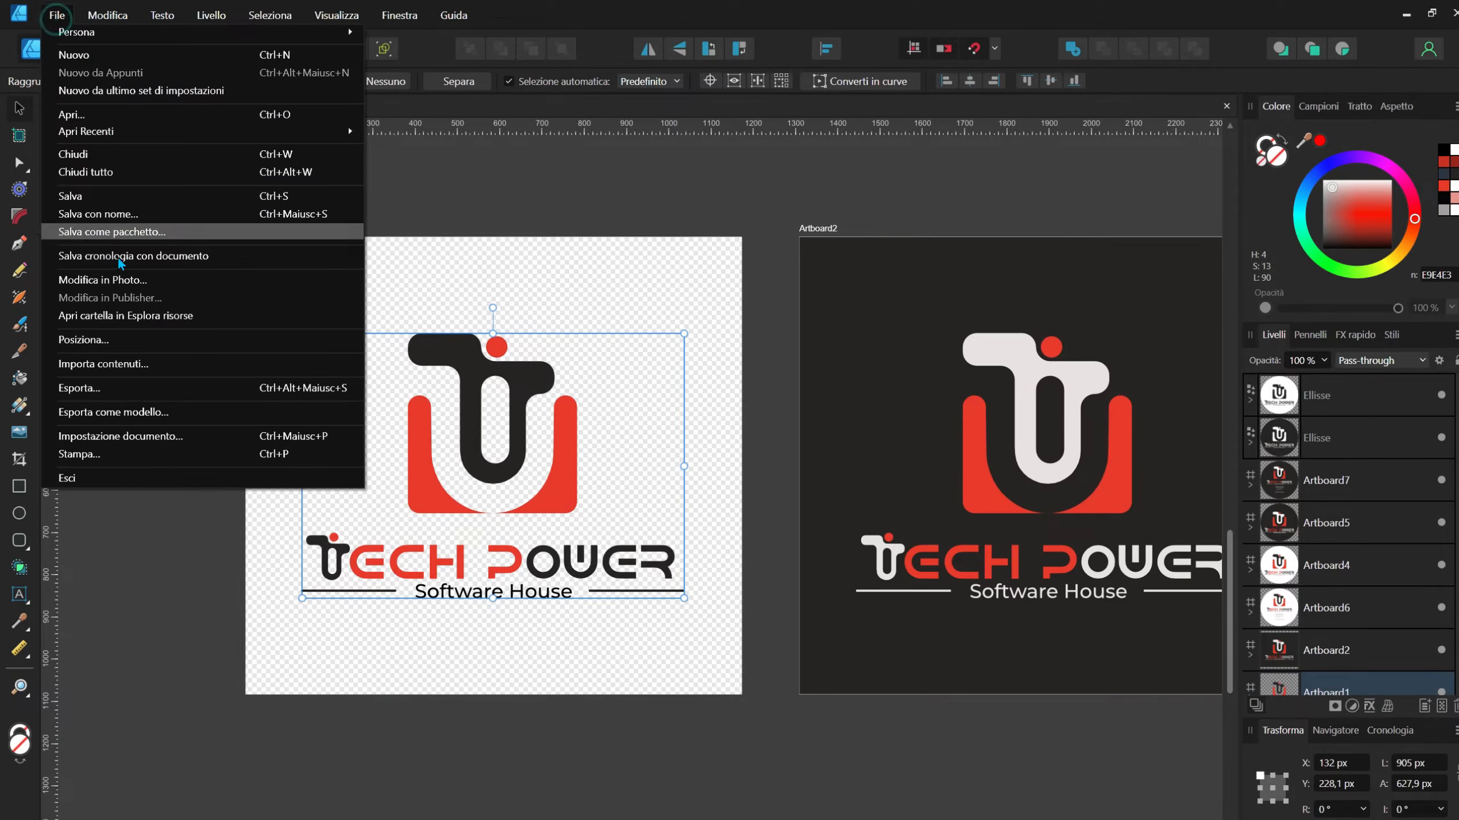
click(152, 383)
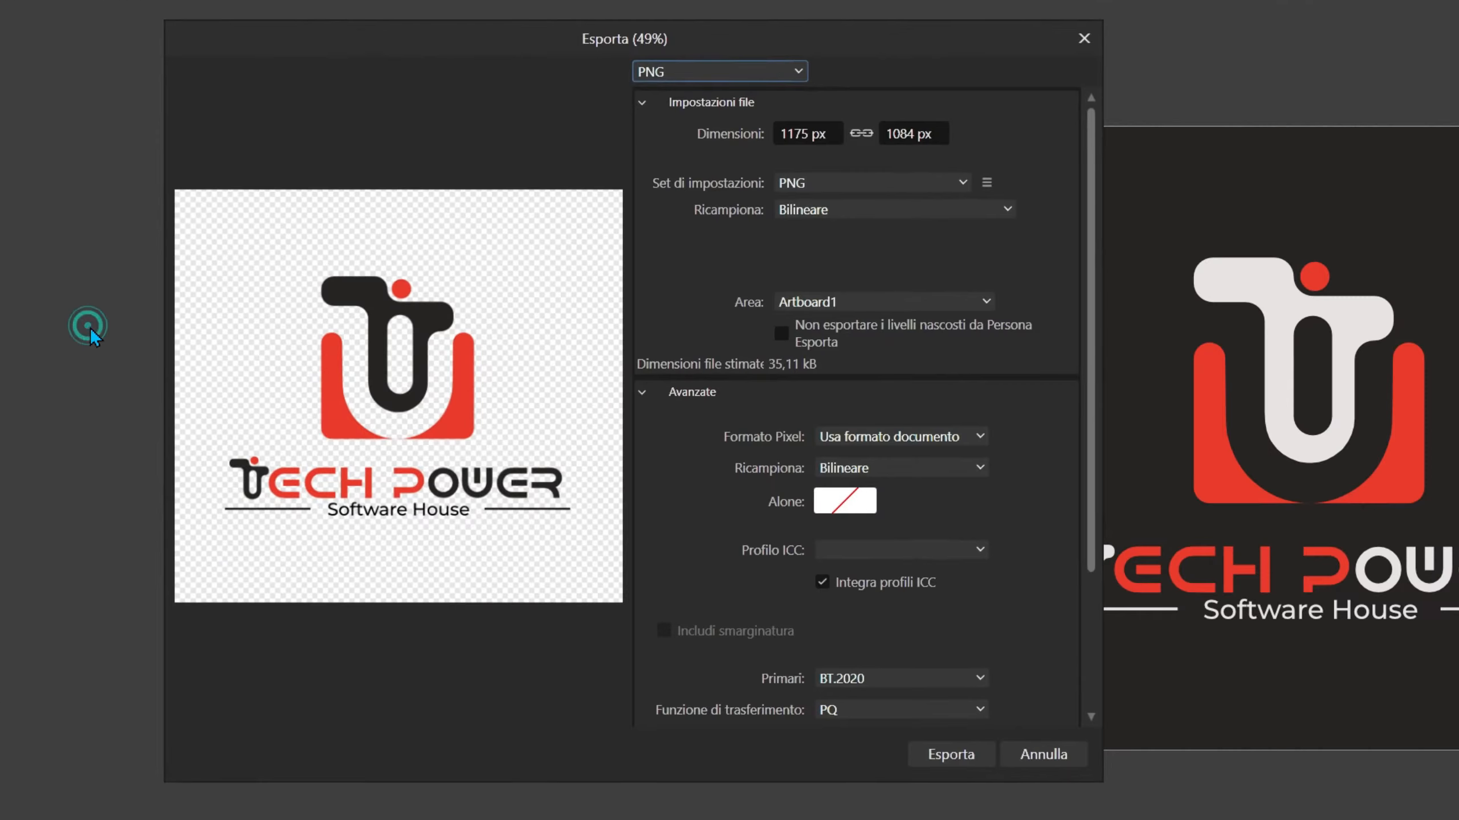
click(954, 753)
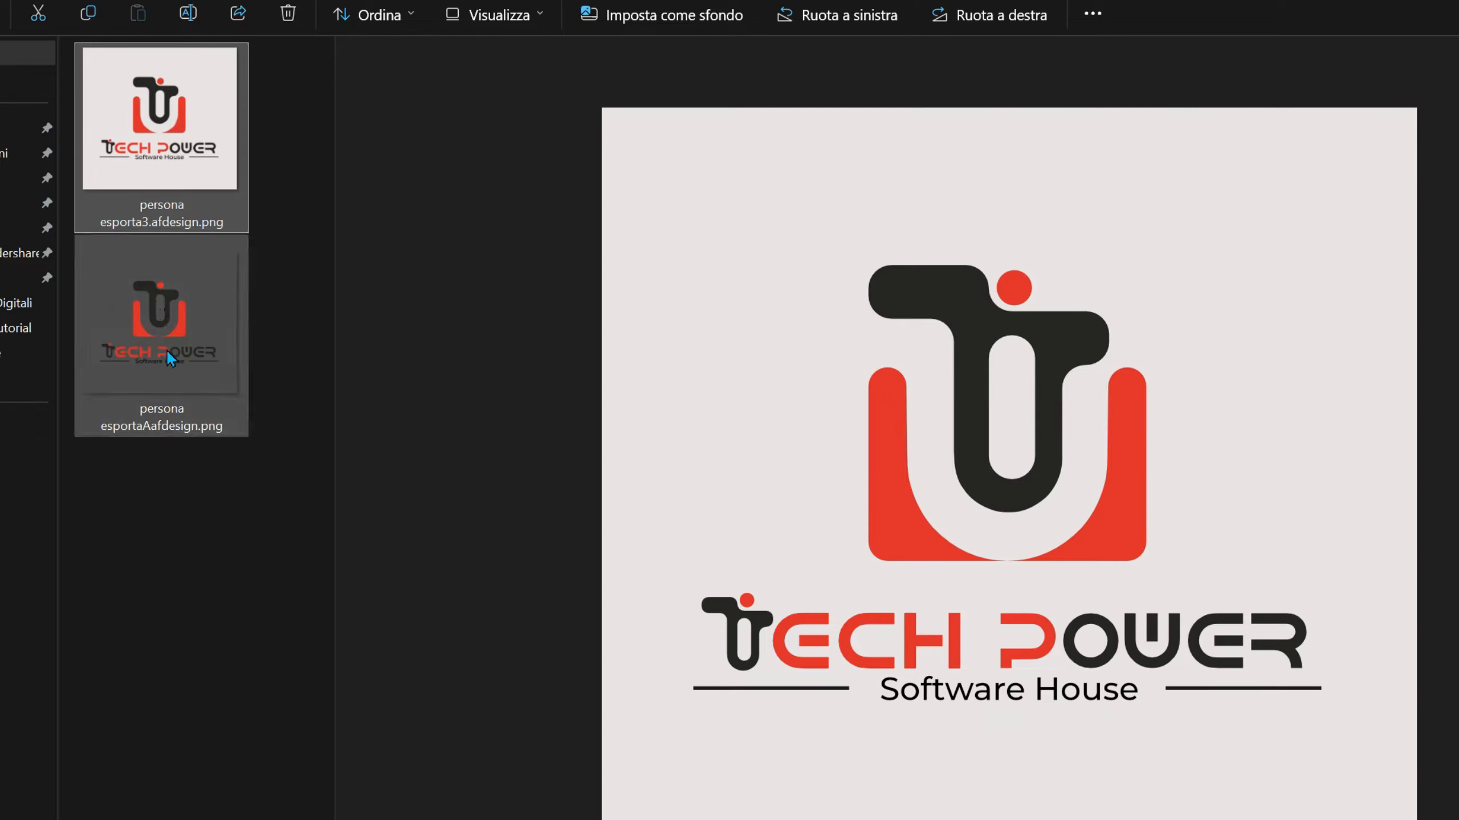
click(159, 304)
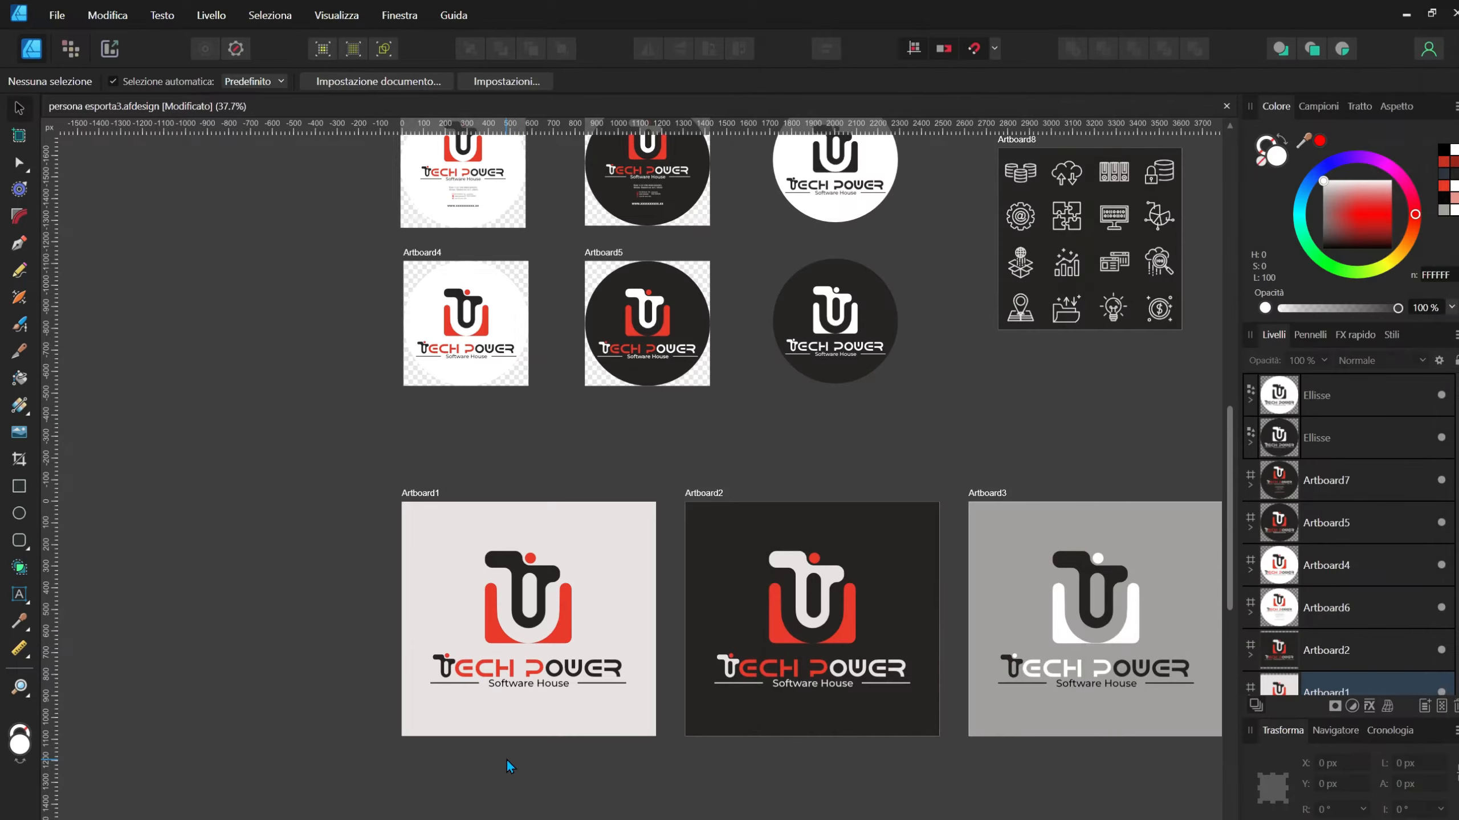
- Open the document's export settings, set the format to PDF and the area to Intero documento
click(53, 14)
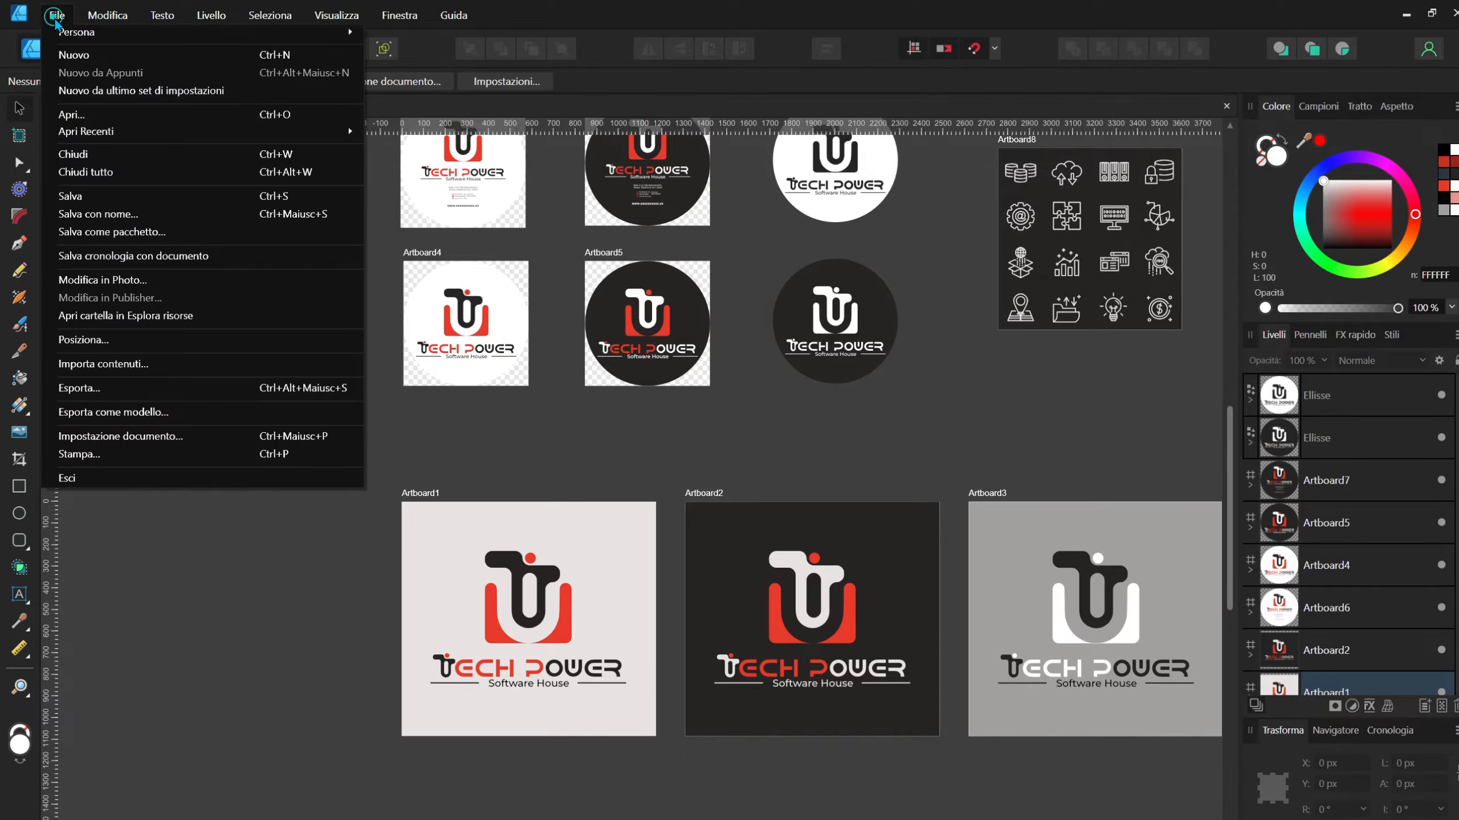
click(106, 392)
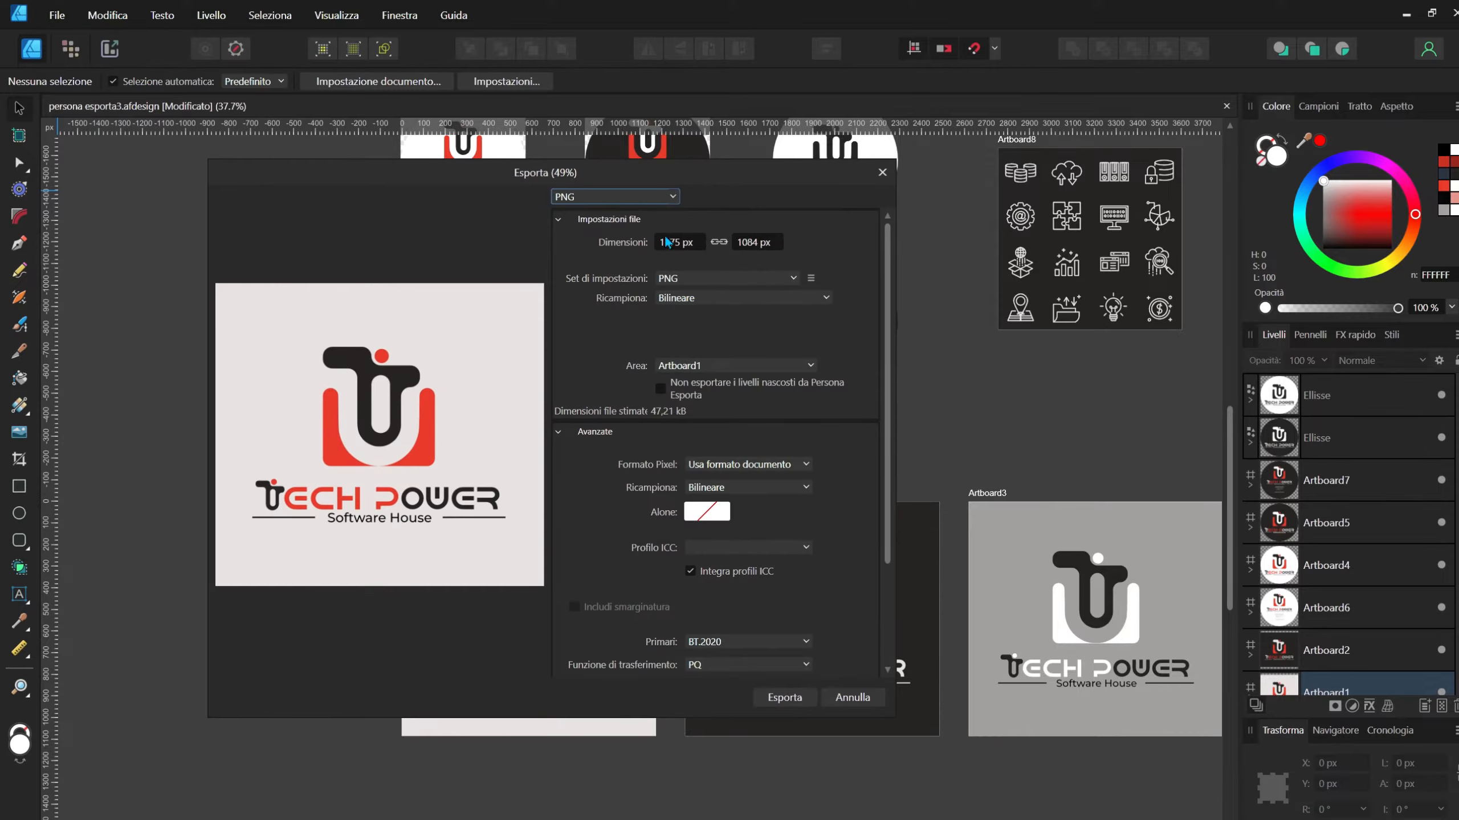
click(611, 195)
click(574, 318)
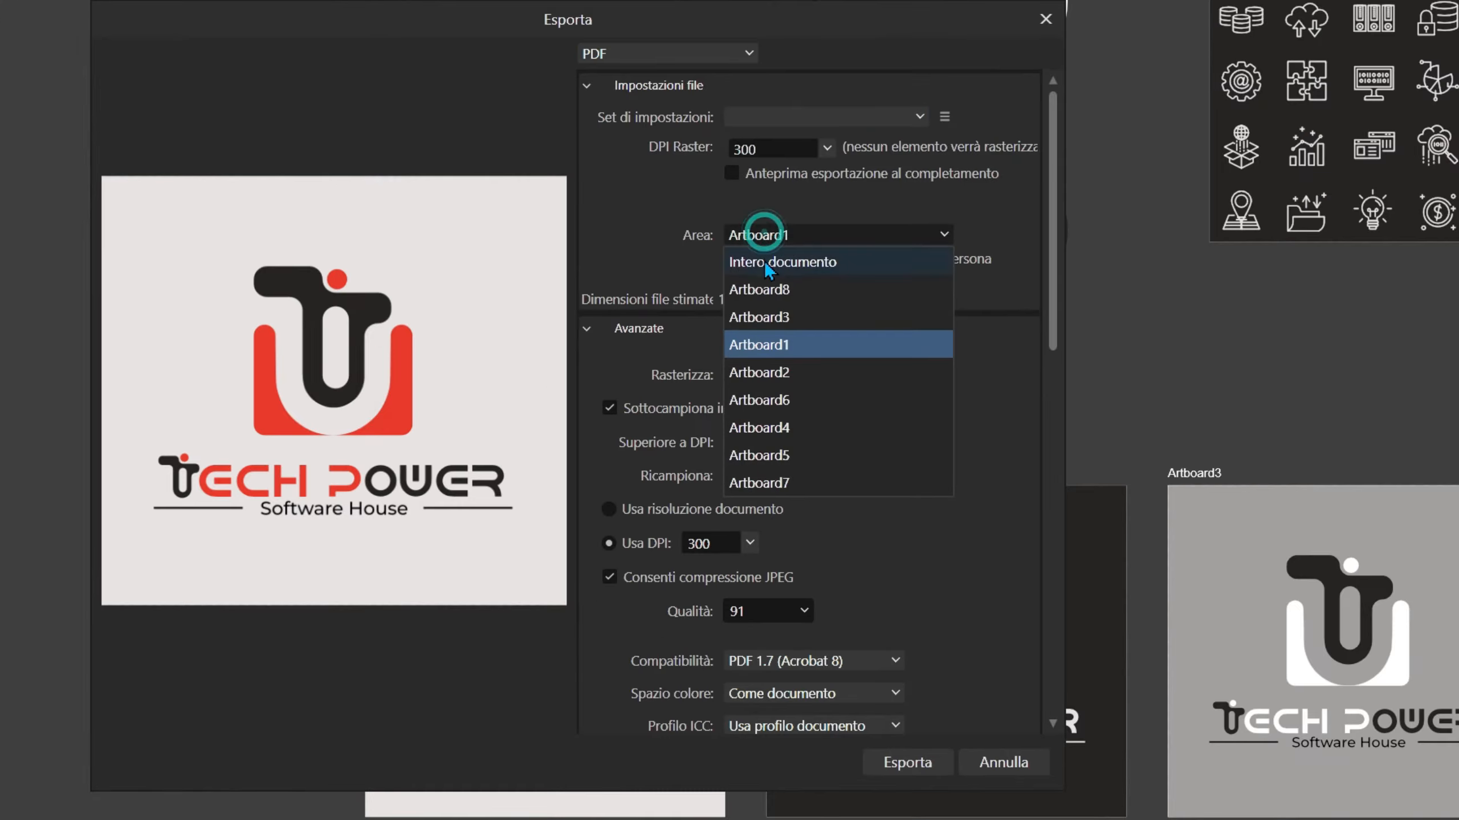
click(758, 271)
click(769, 151)
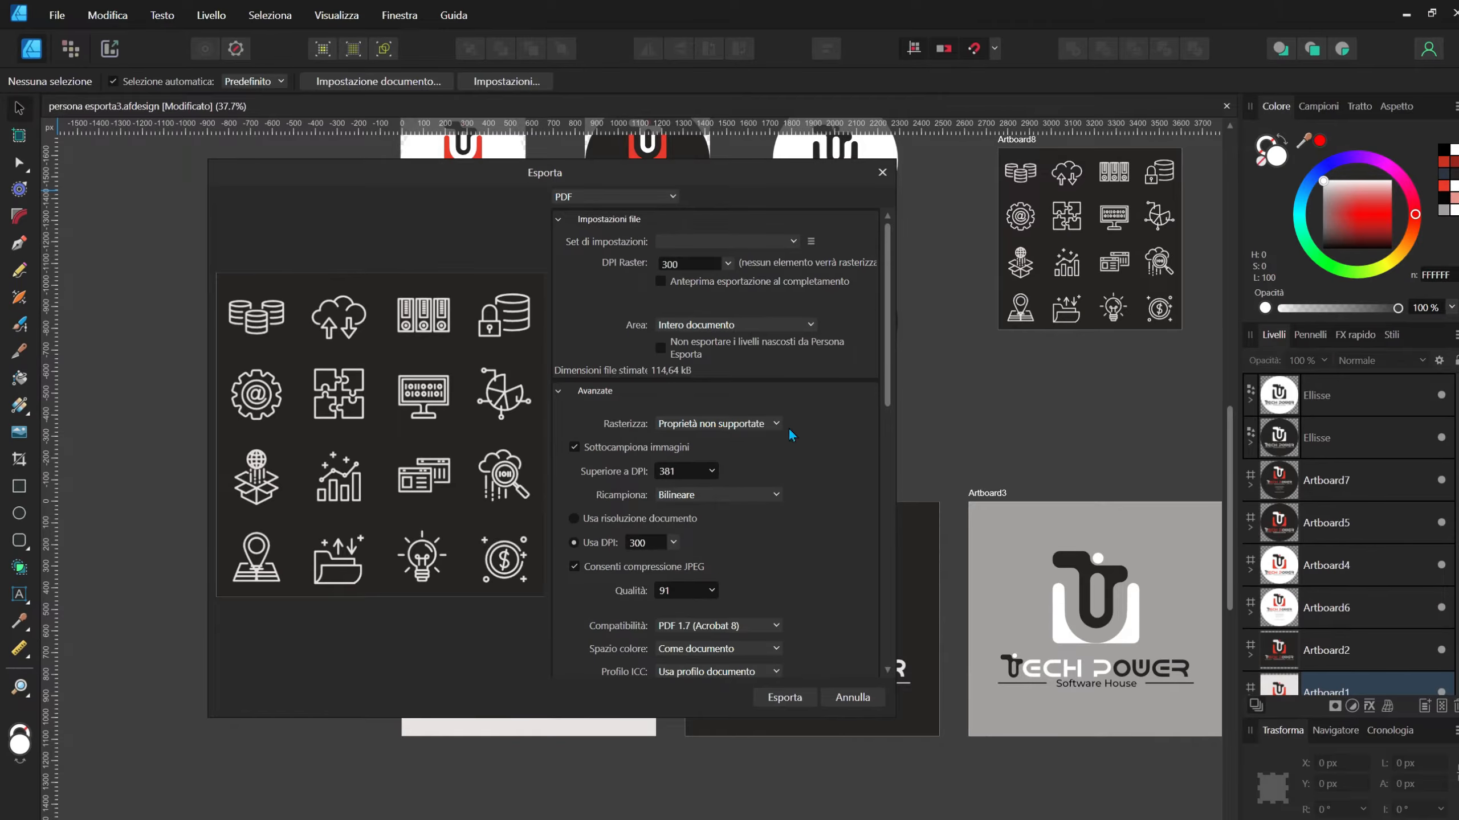
- Examine the PDF export's rasterization, downsampling, JPEG compression, compatibility, colour profile and layer inclusion options
scroll(885, 385, down, 1)
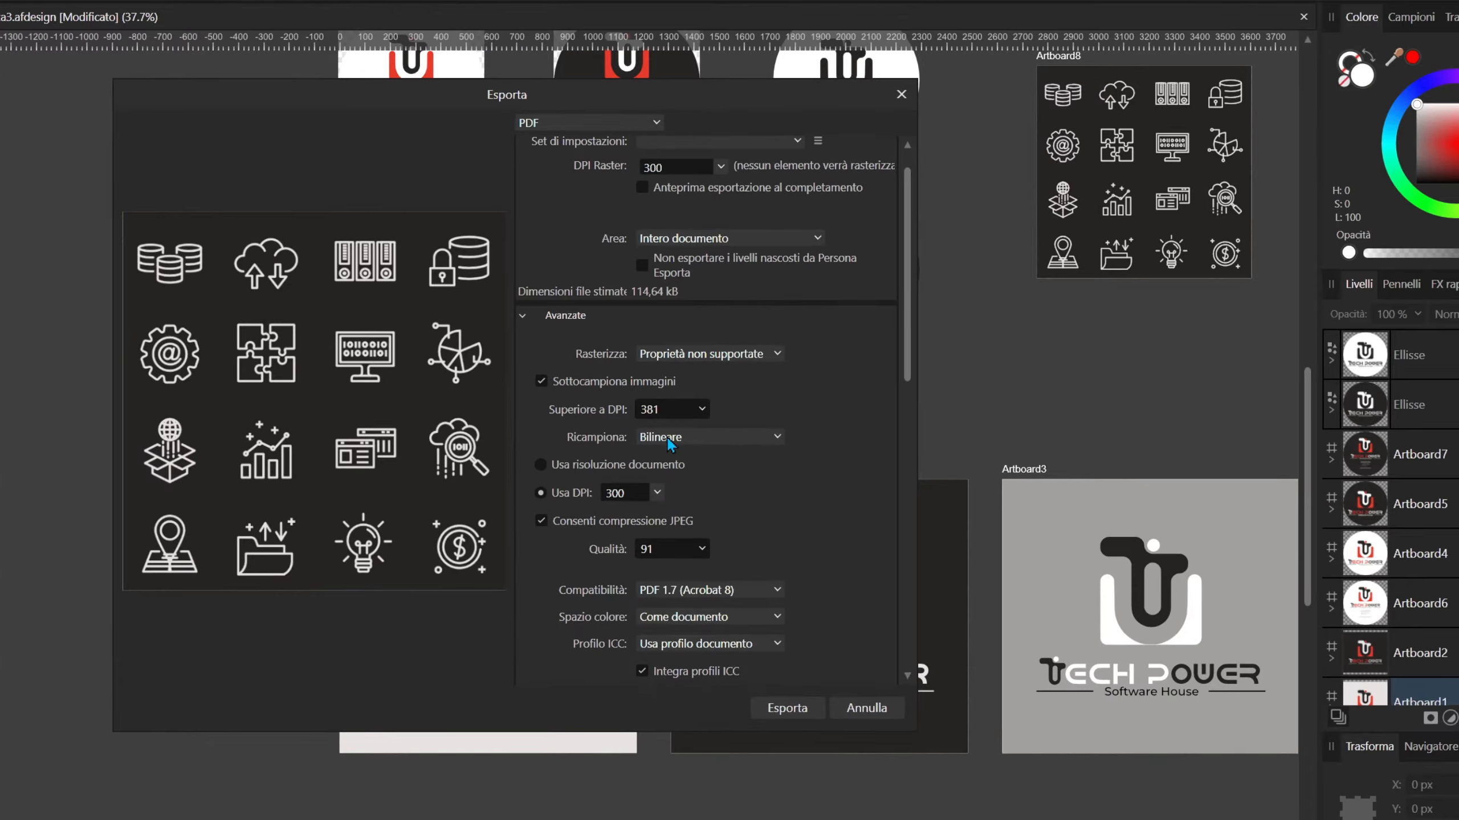
scroll(623, 398, down, 8)
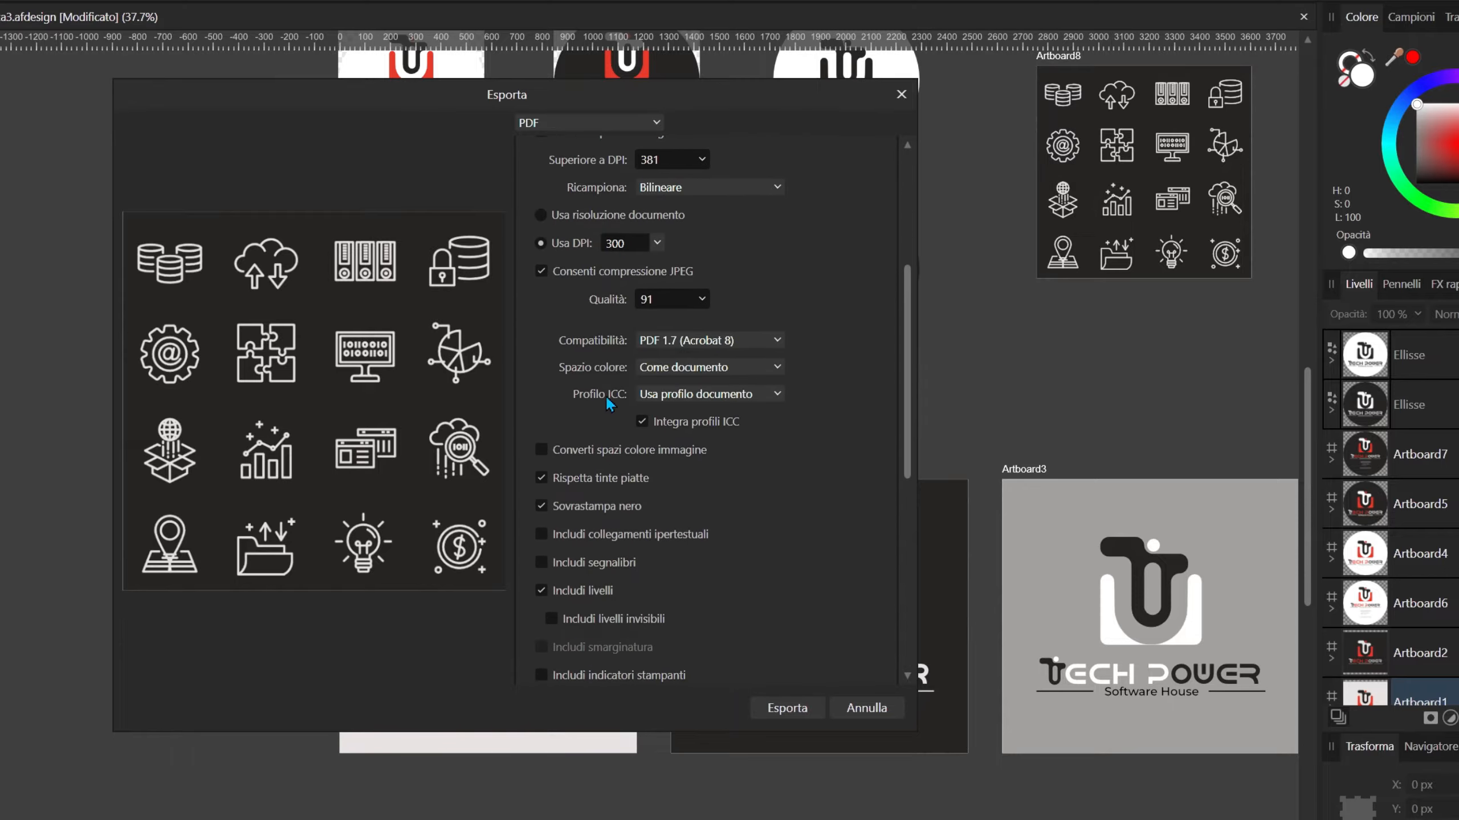
drag(906, 363, 905, 322)
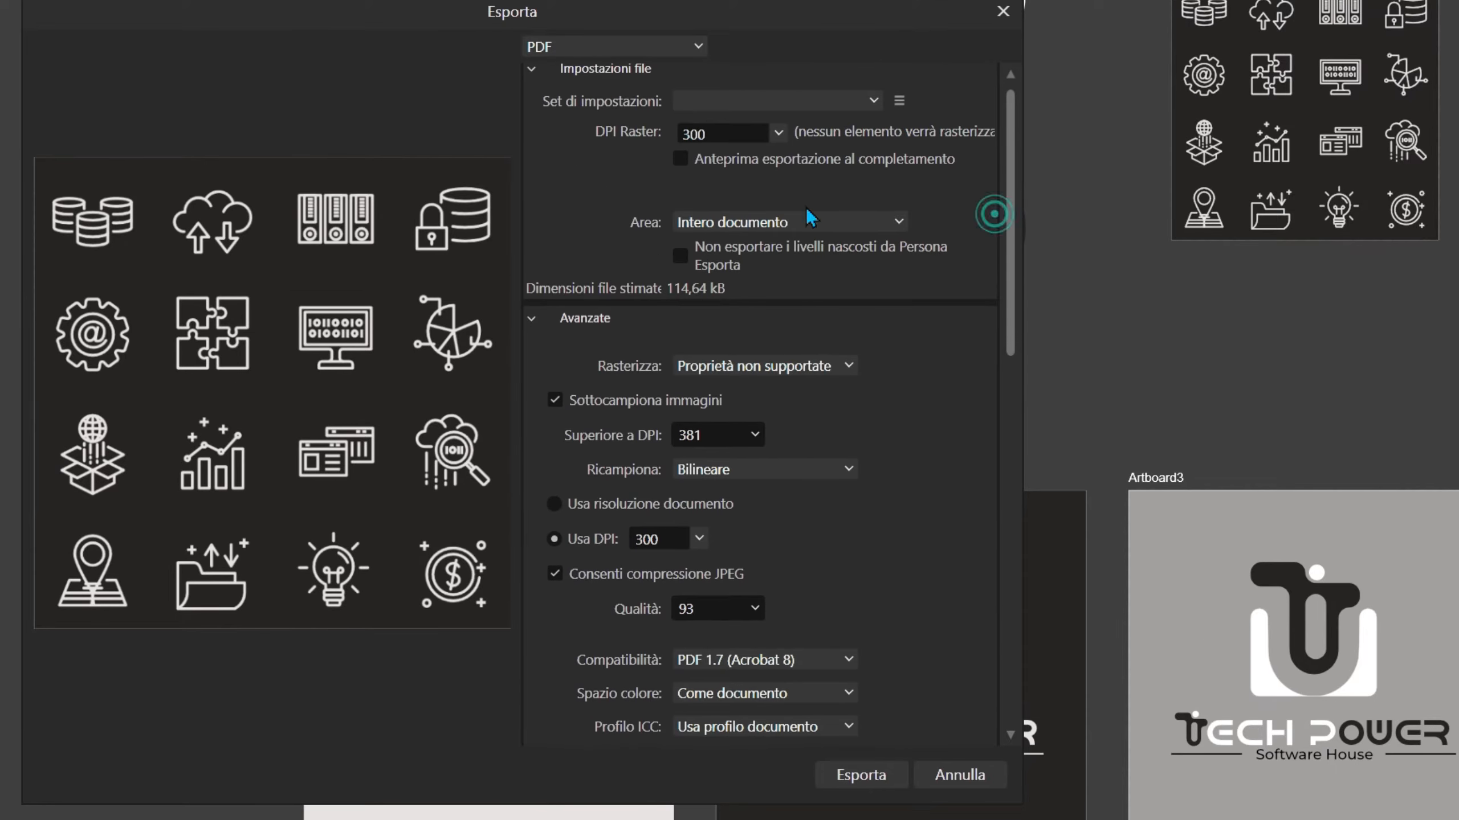
click(729, 368)
click(581, 335)
drag(1007, 336, 1007, 402)
drag(887, 447, 882, 655)
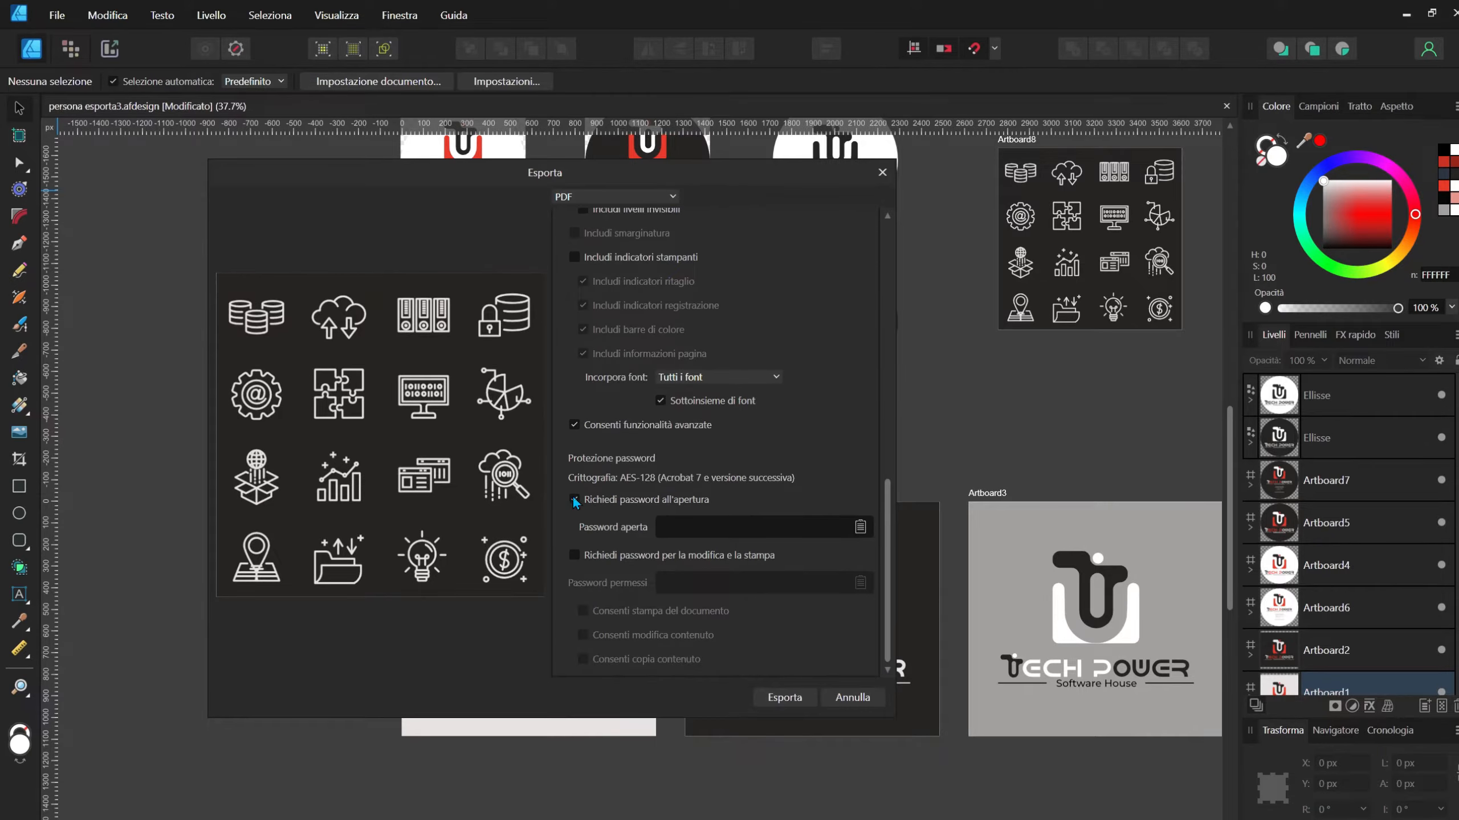
- Try requiring passwords for opening and for editing and printing the PDF, and turn both requirements off again
click(574, 499)
click(574, 498)
click(560, 542)
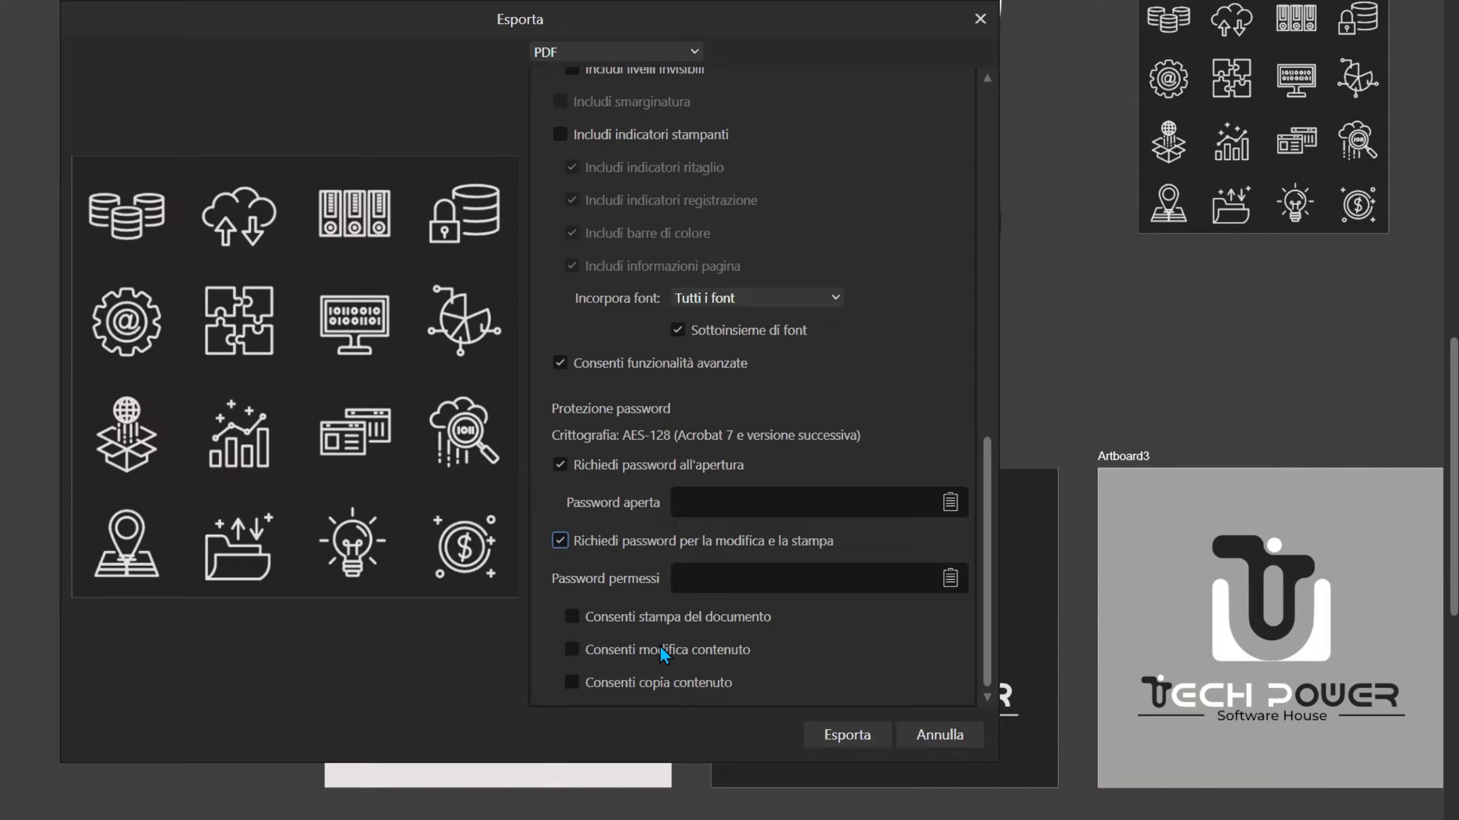
click(560, 541)
click(559, 465)
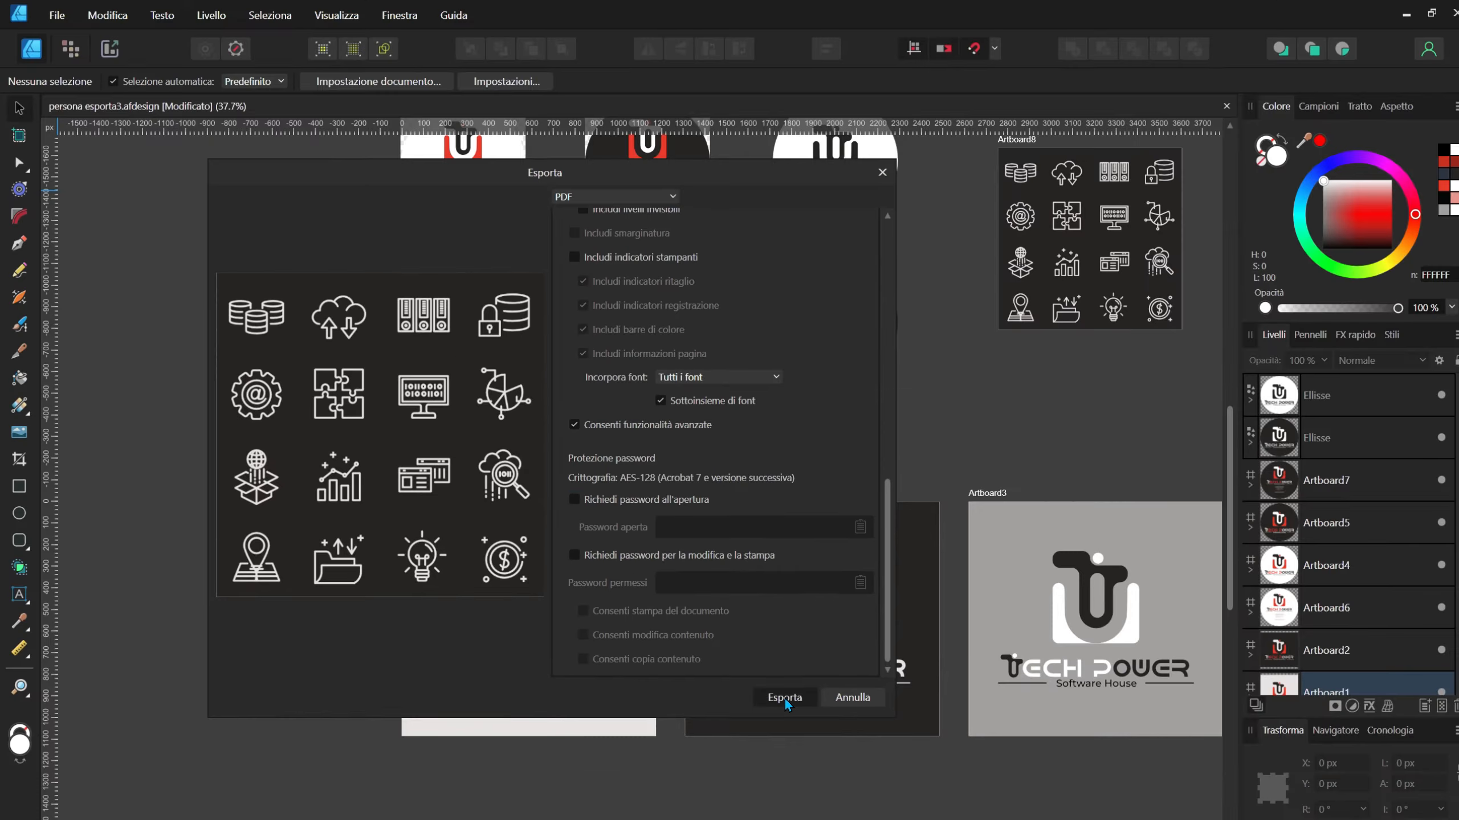
- Export the whole document as a PDF, and open the exported file in Acrobat to look through its pages
click(784, 697)
key(Return)
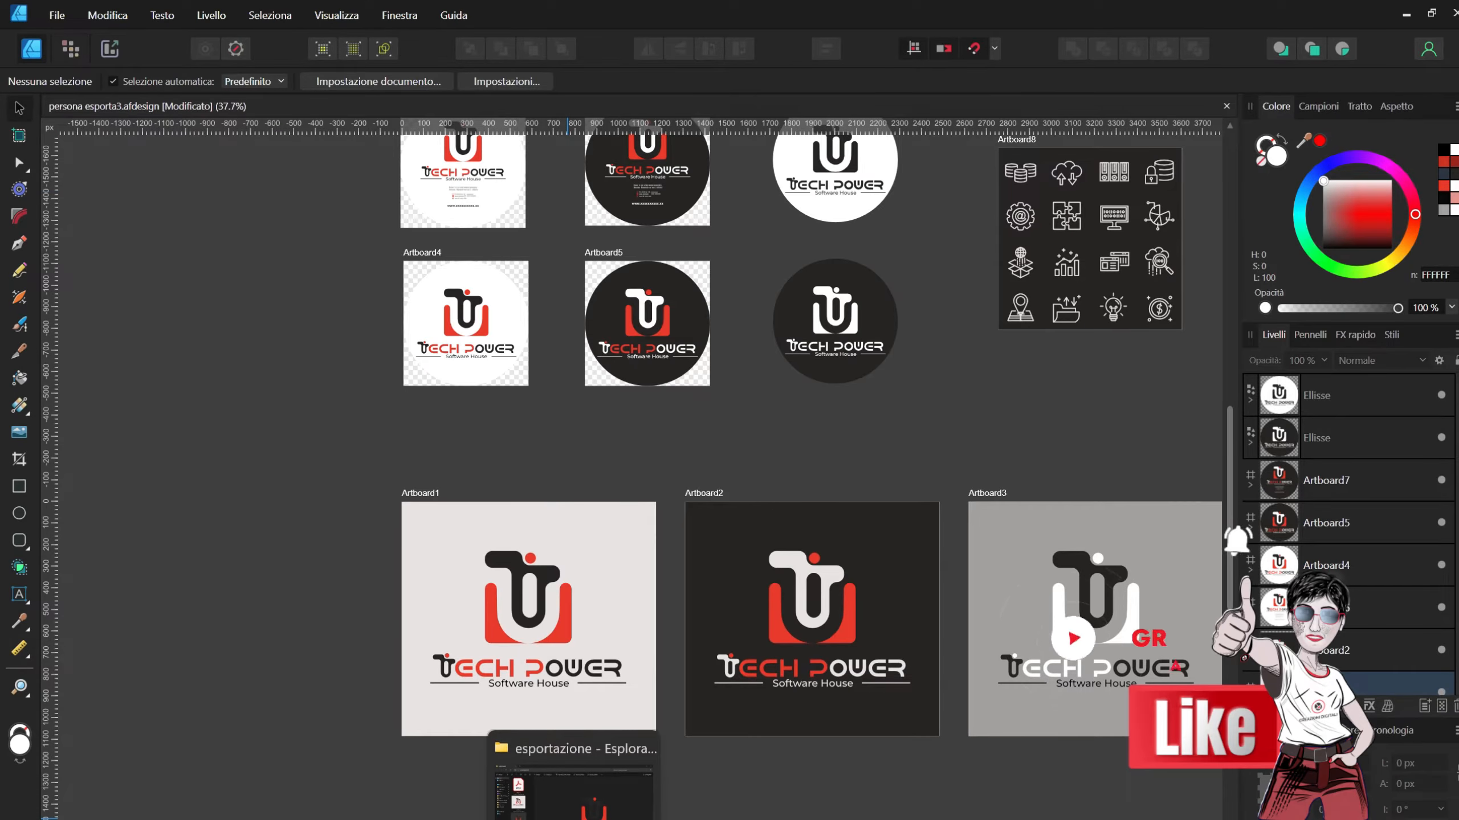
click(573, 805)
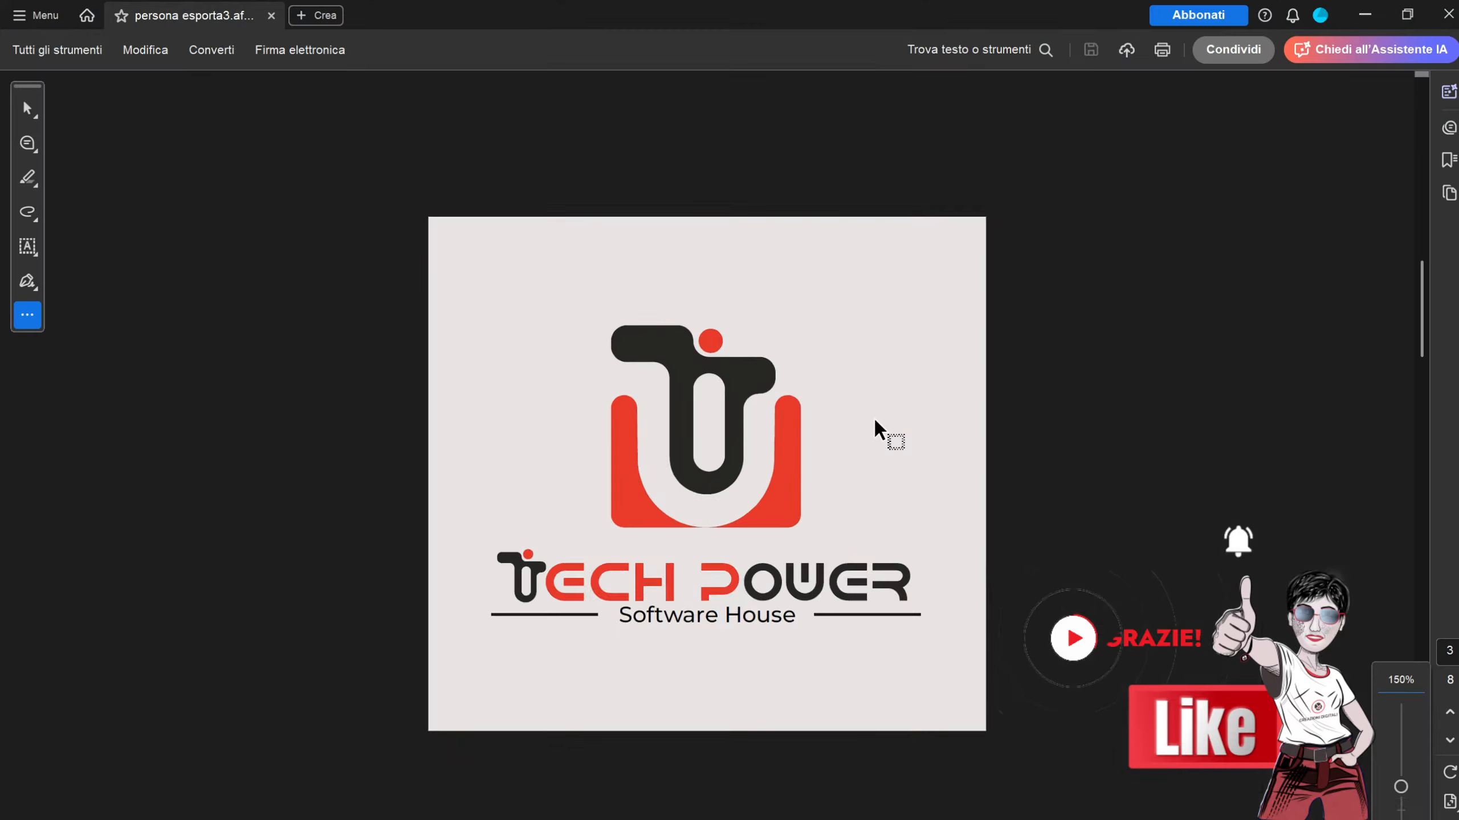
scroll(874, 422, down, 1)
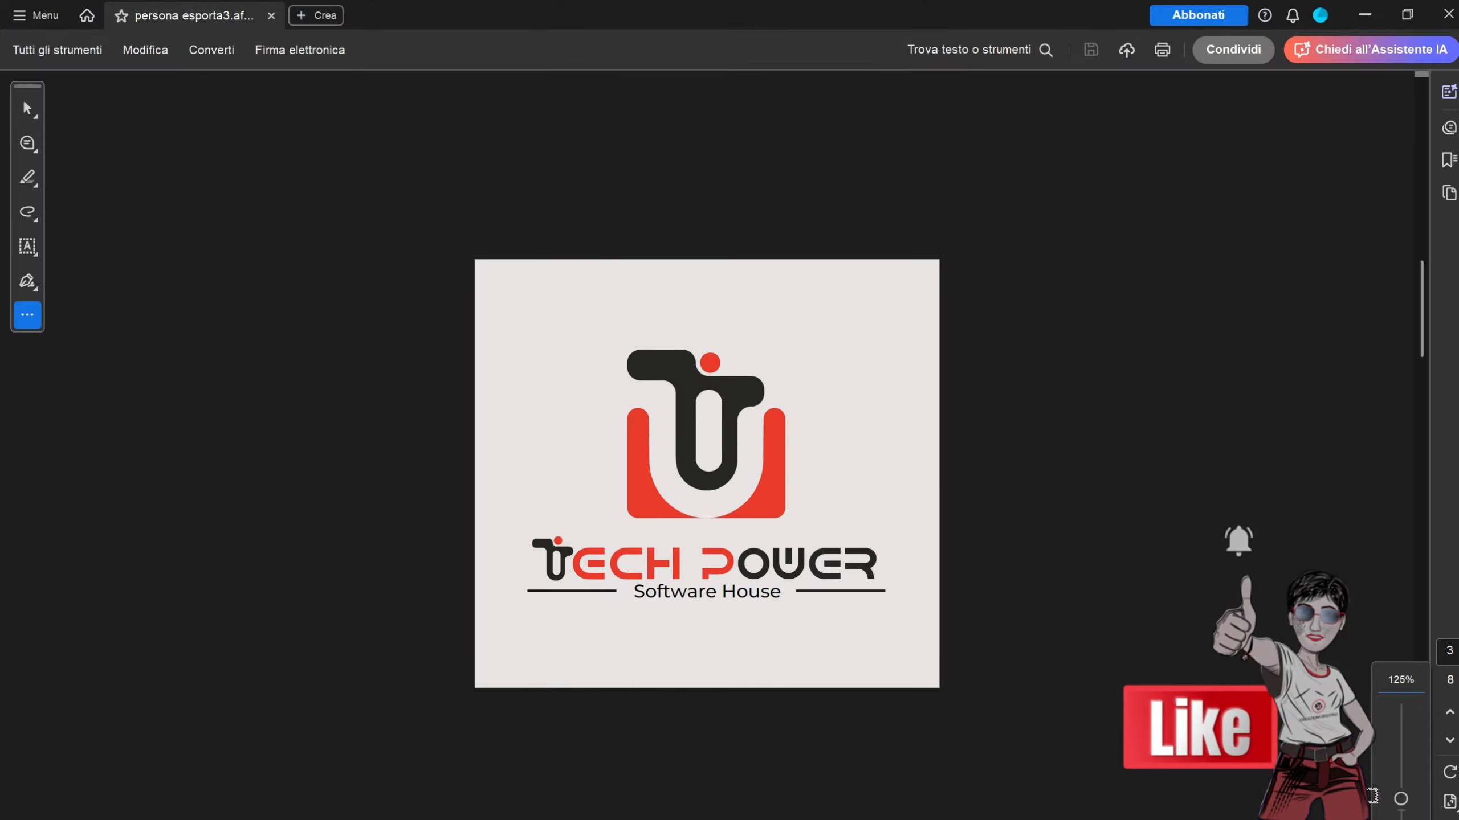
double_click(1449, 713)
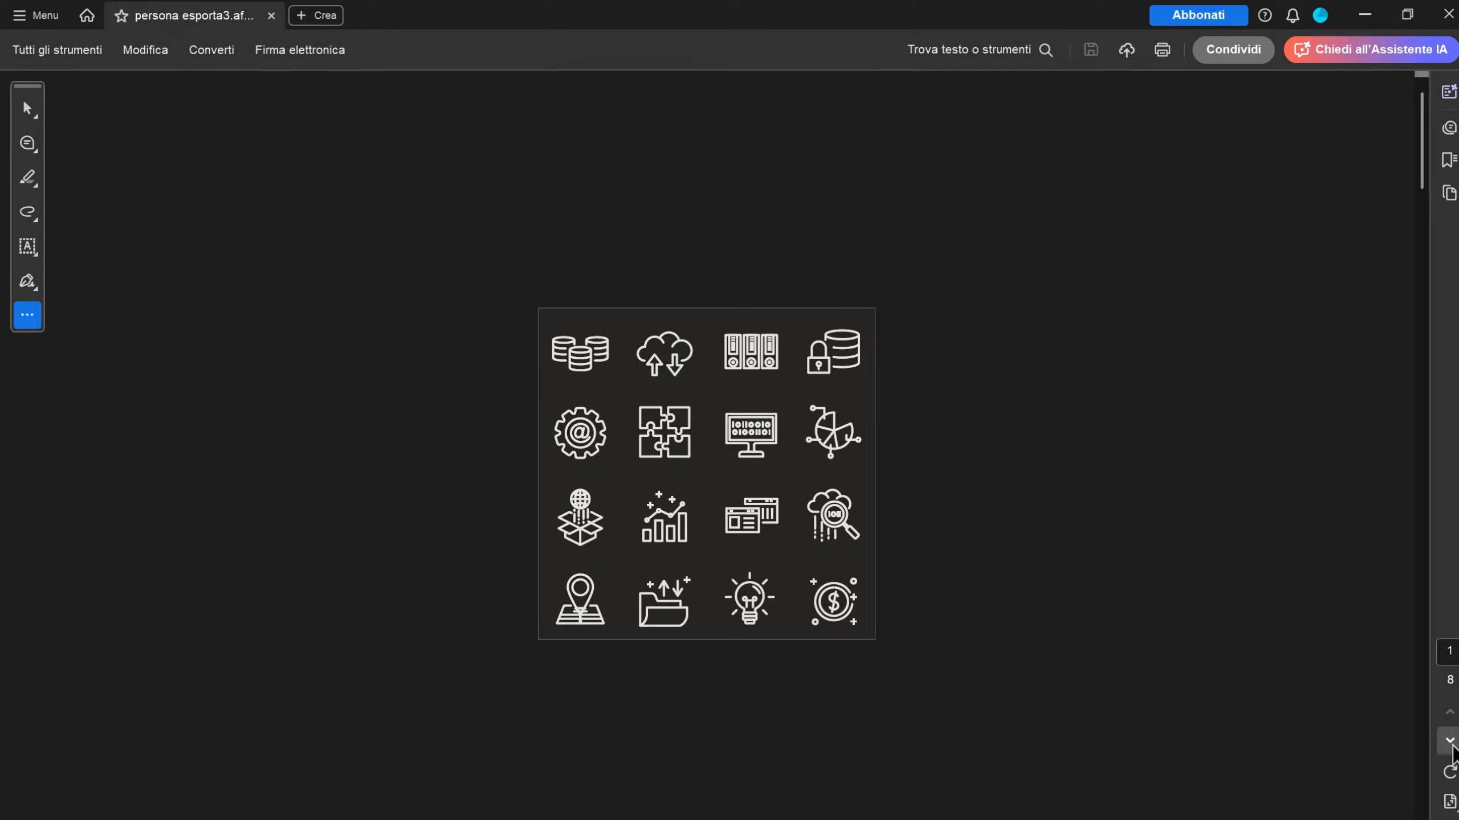
key(End)
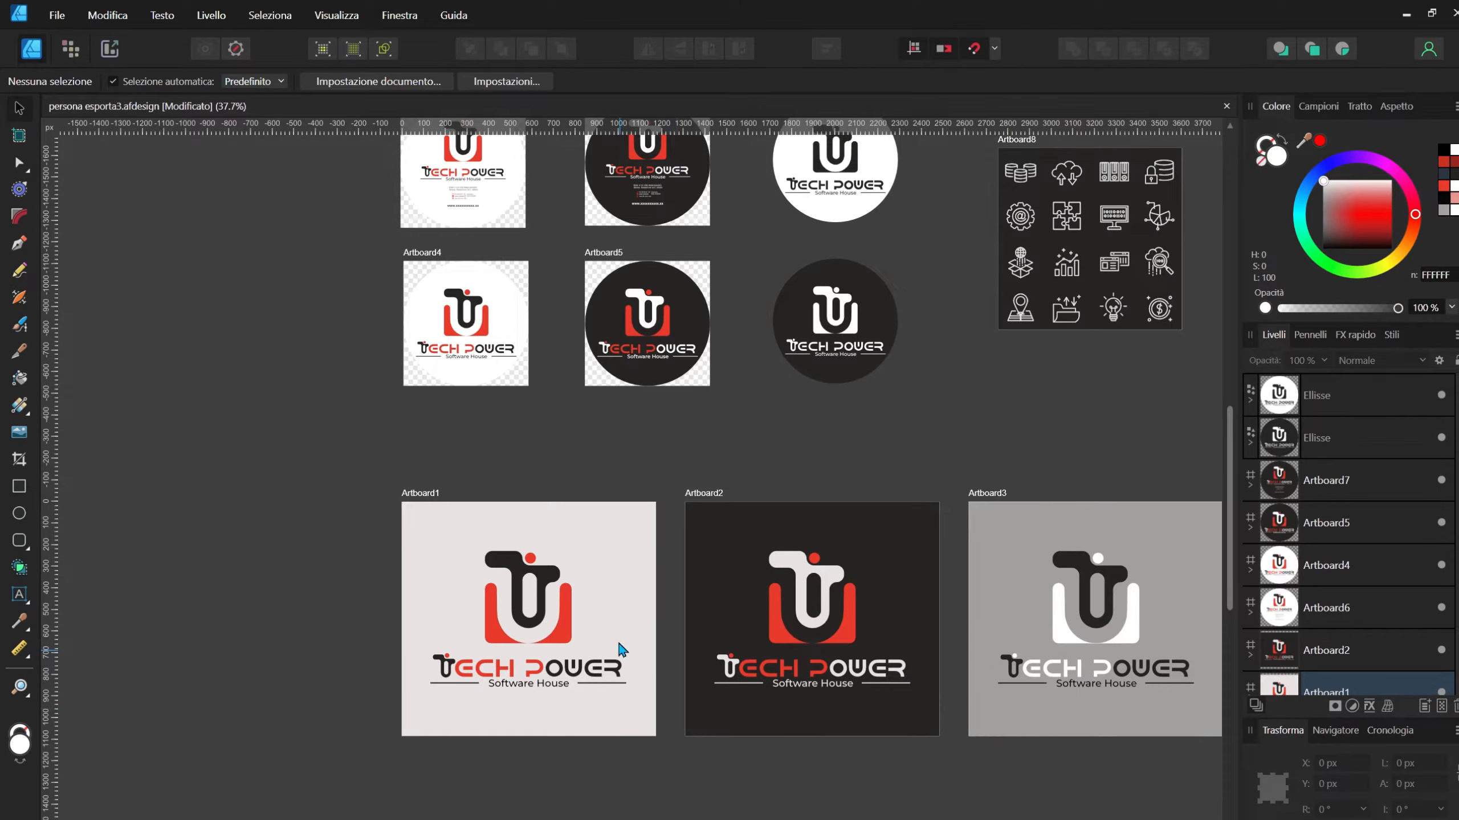
- Return to the Affinity Designer document with all artboards in view and switch it to the Export Persona
scroll(576, 623, down, 3)
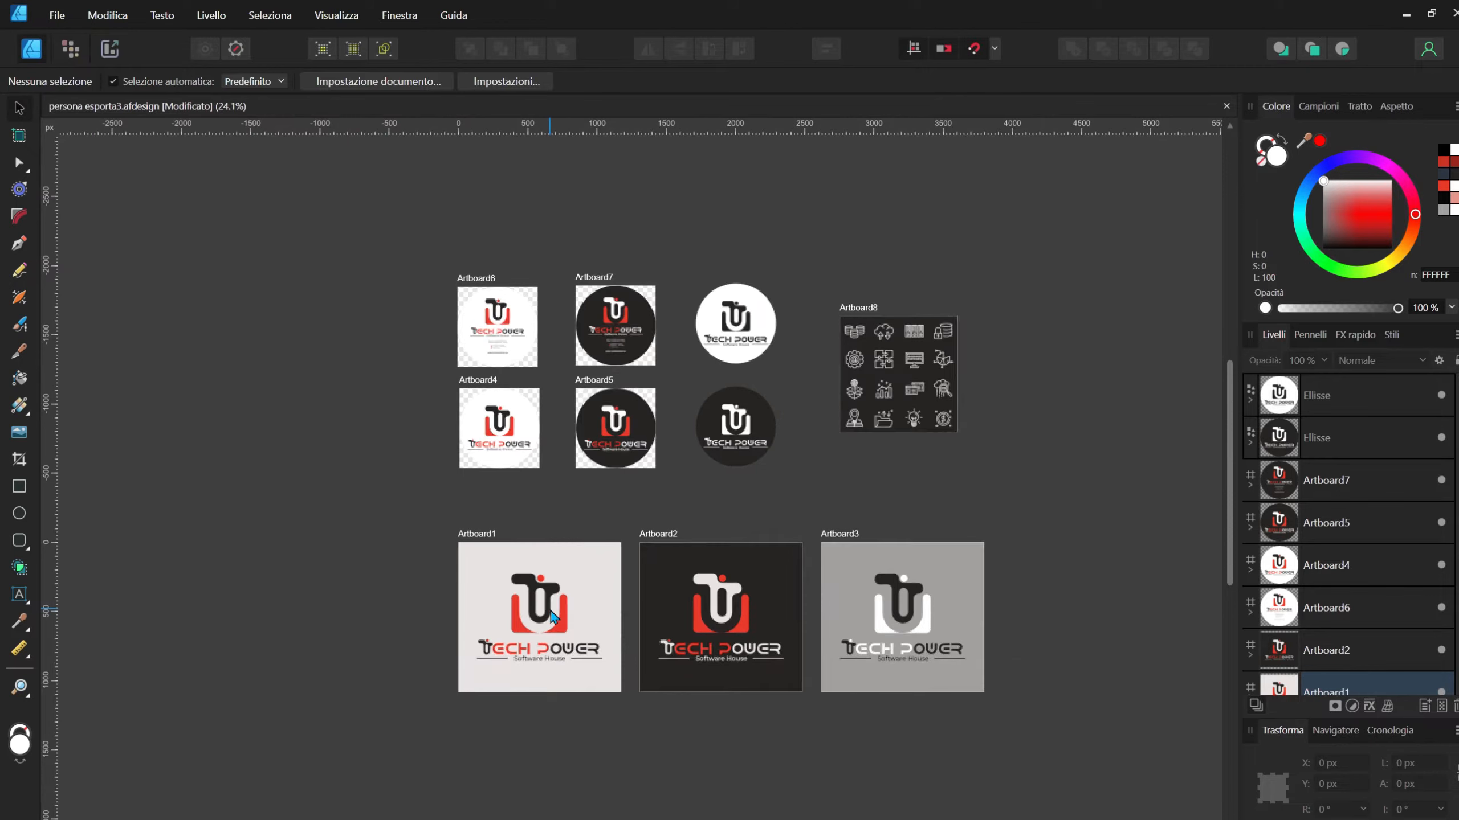
scroll(551, 616, down, 1)
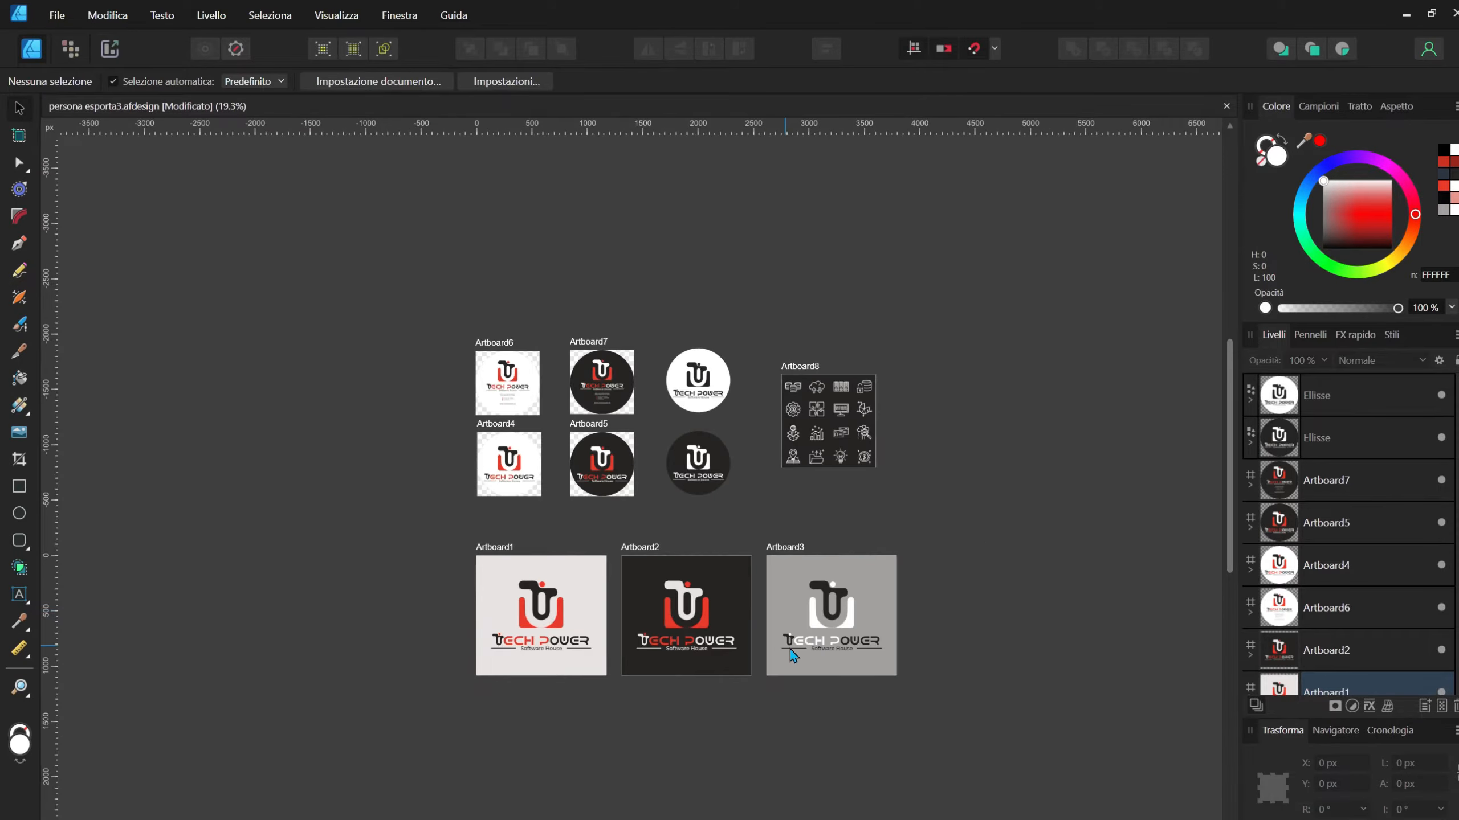
scroll(824, 658, up, 1)
scroll(823, 657, up, 1)
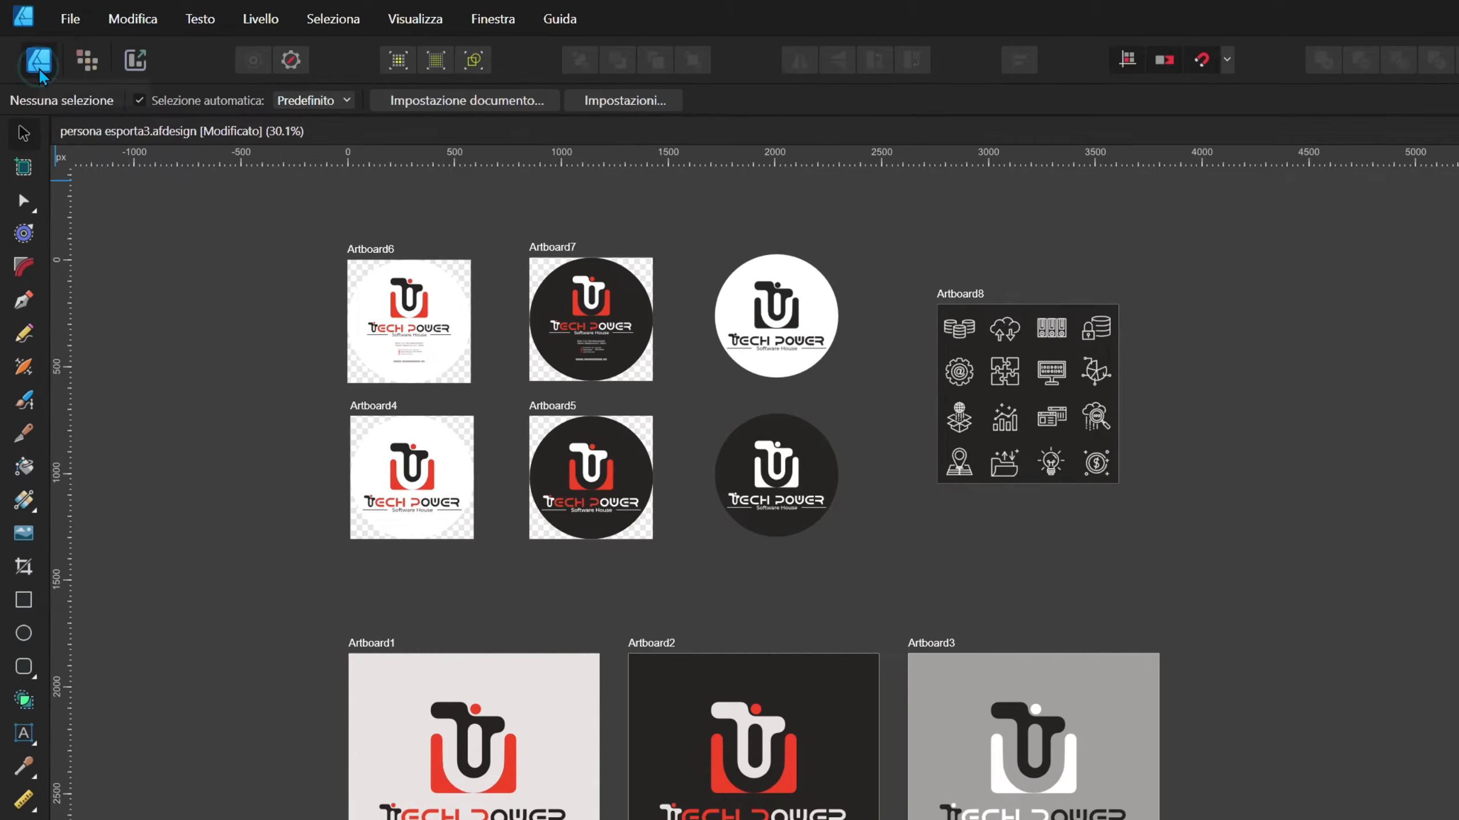
click(135, 60)
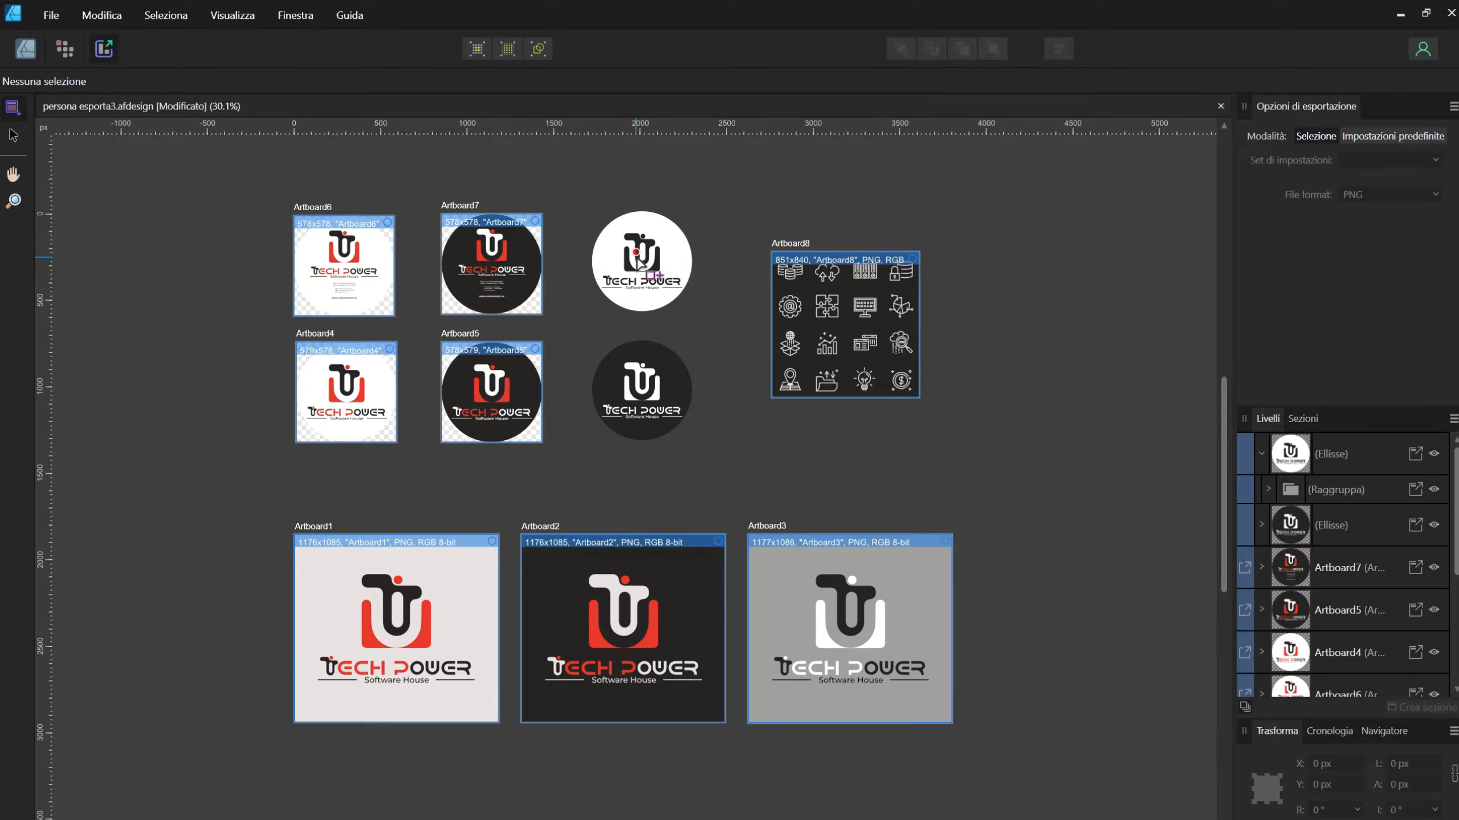
scroll(640, 261, up, 1)
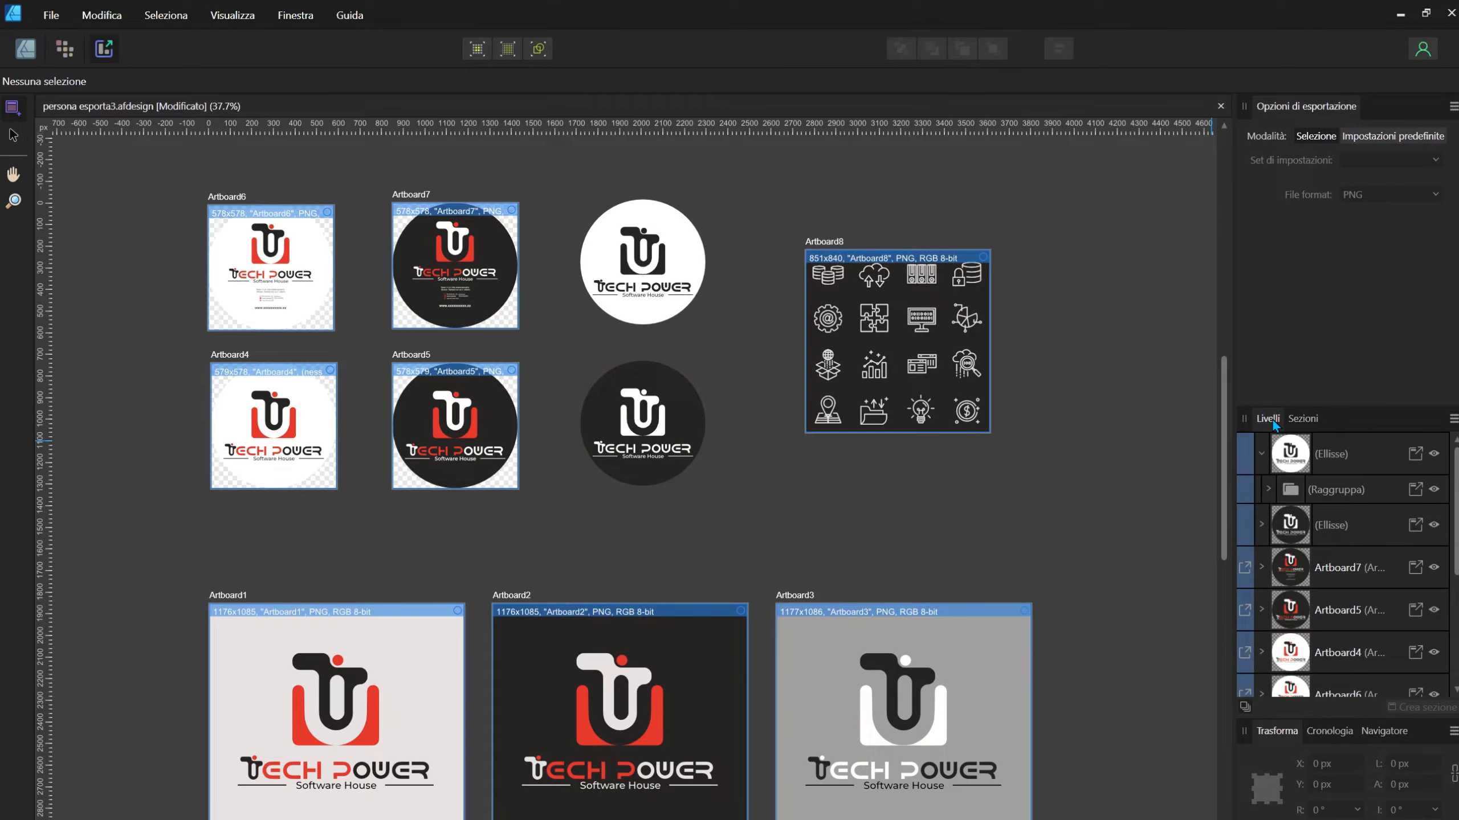
- Separate the Livelli panel from Sezioni as a floating panel over the canvas, and collapse the first Ellisse layer
drag(1246, 410, 1058, 292)
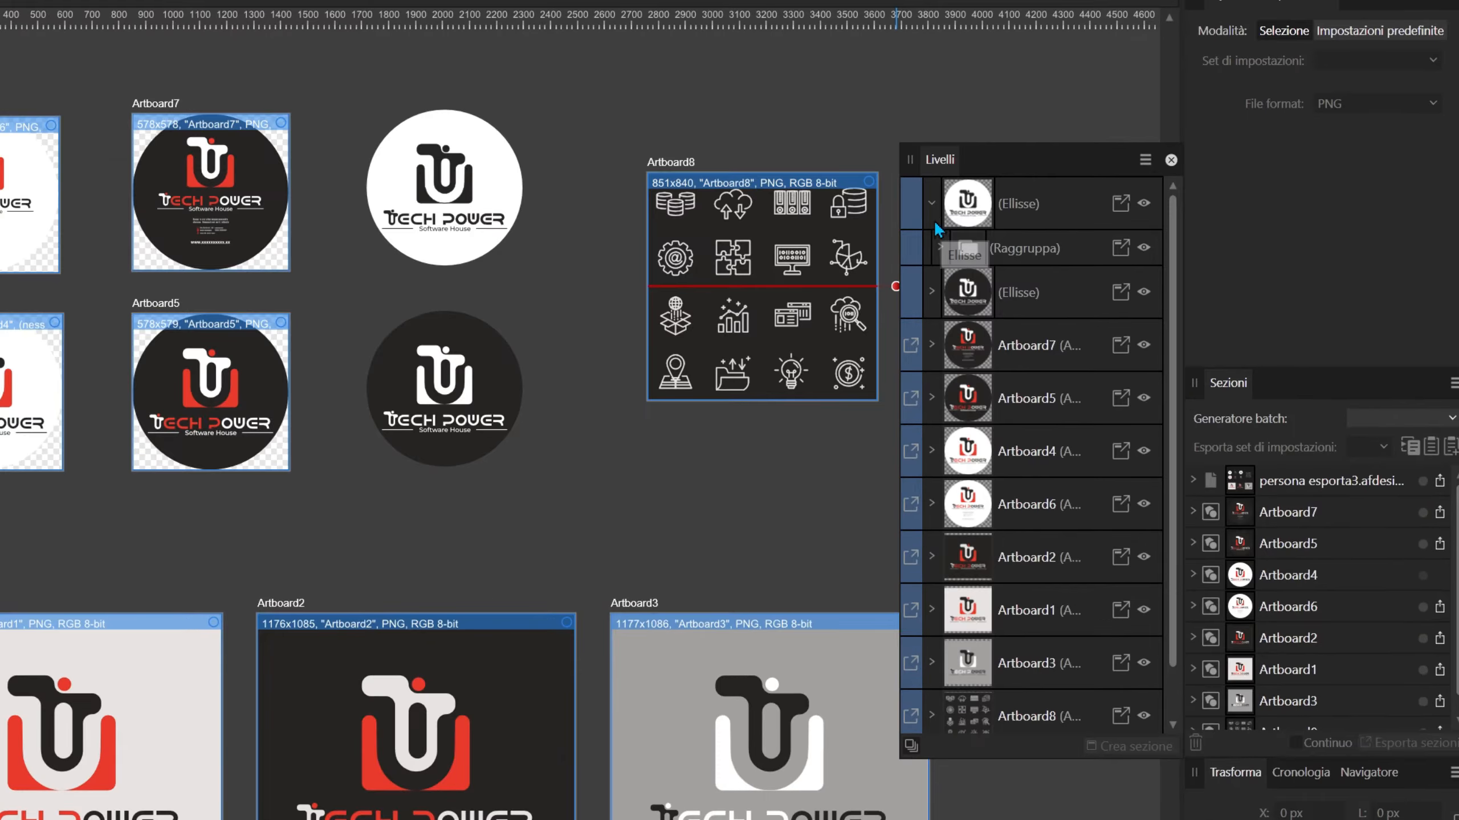
click(1033, 274)
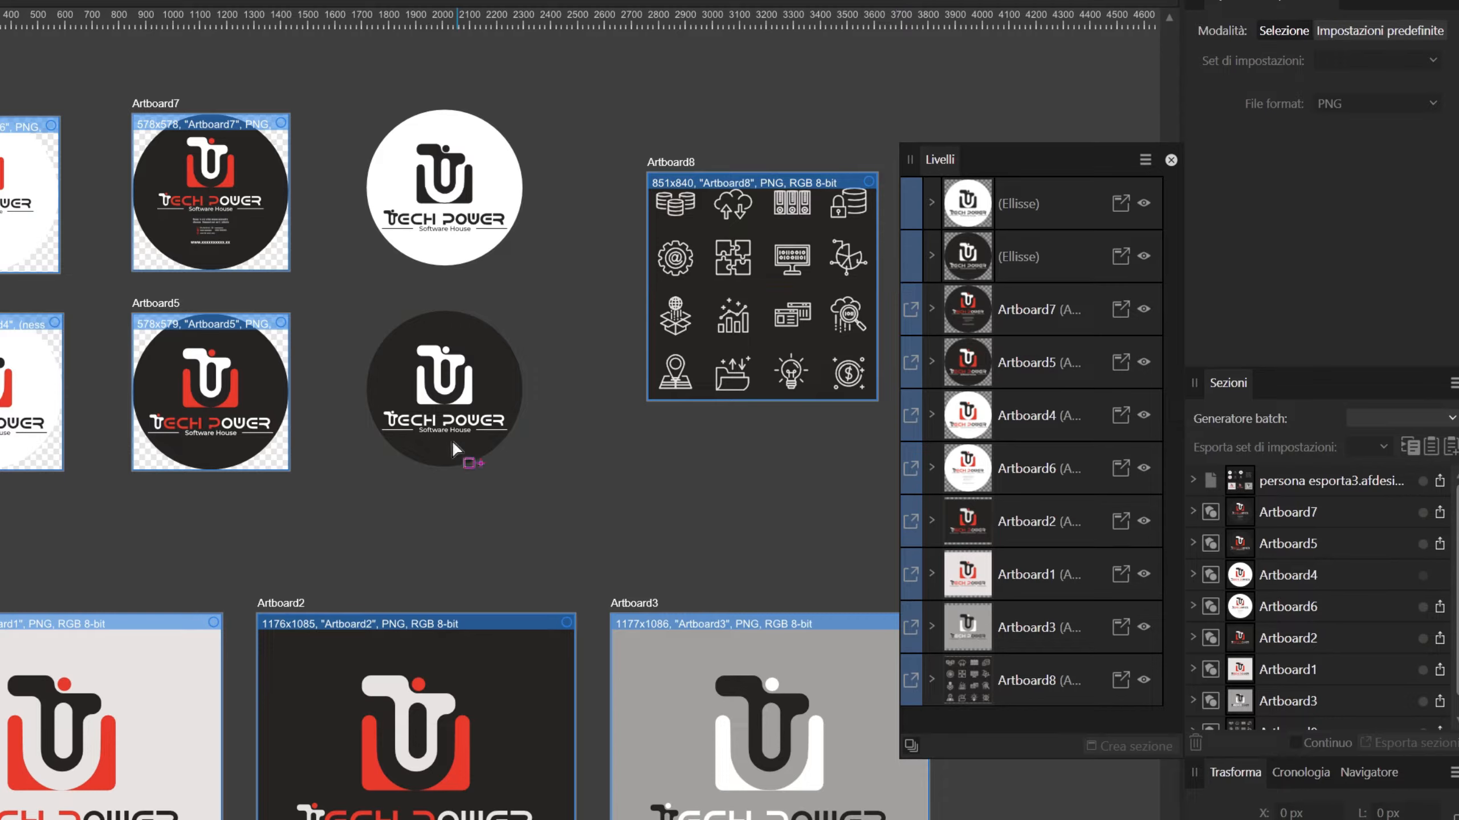
scroll(199, 437, down, 1)
scroll(649, 523, up, 1)
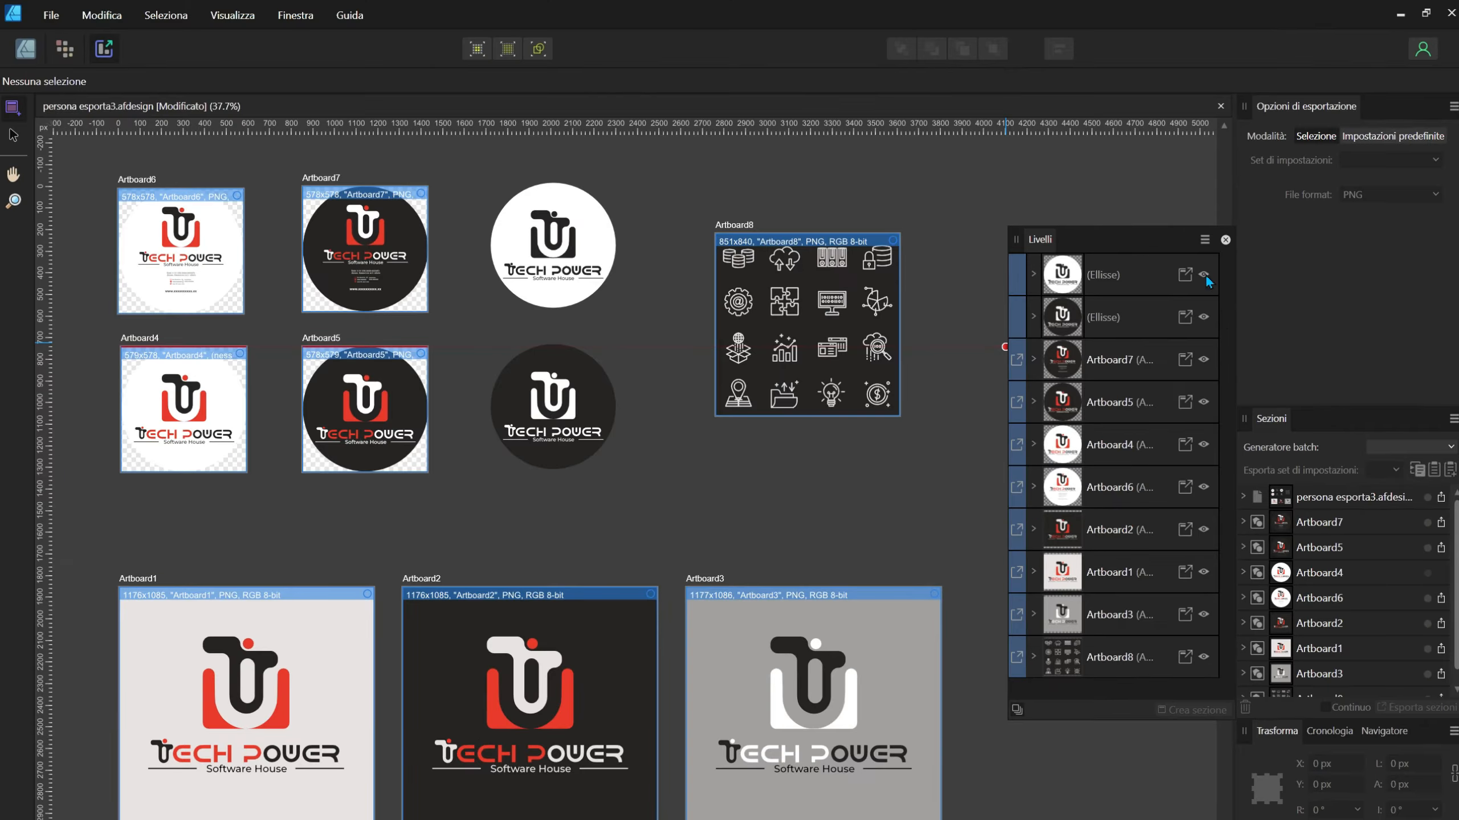
- Expand and collapse Artboard5's layer contents, and hide and show Artboard7, Artboard5 and Artboard6 in turn
click(1033, 402)
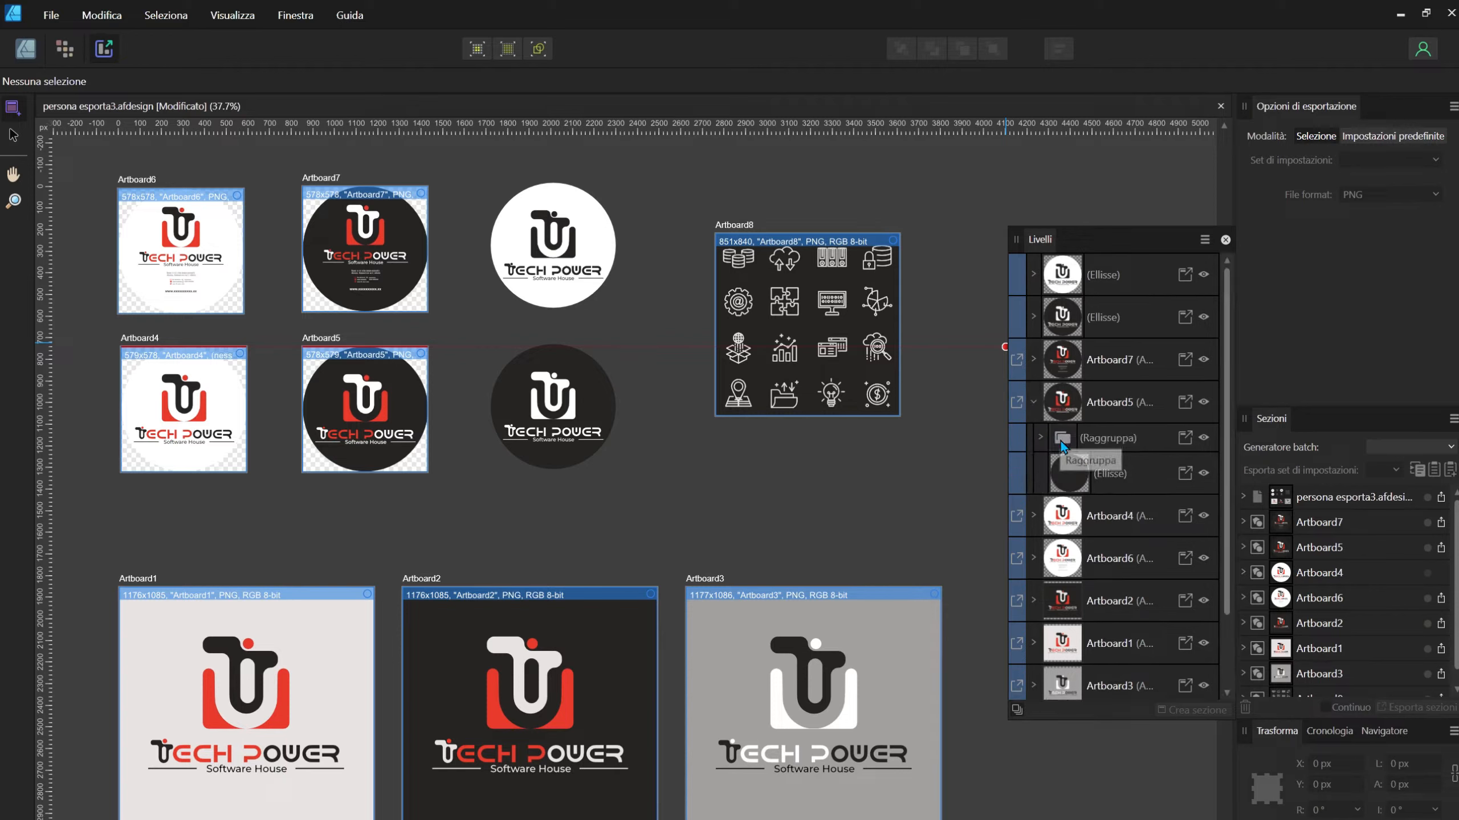
click(1033, 401)
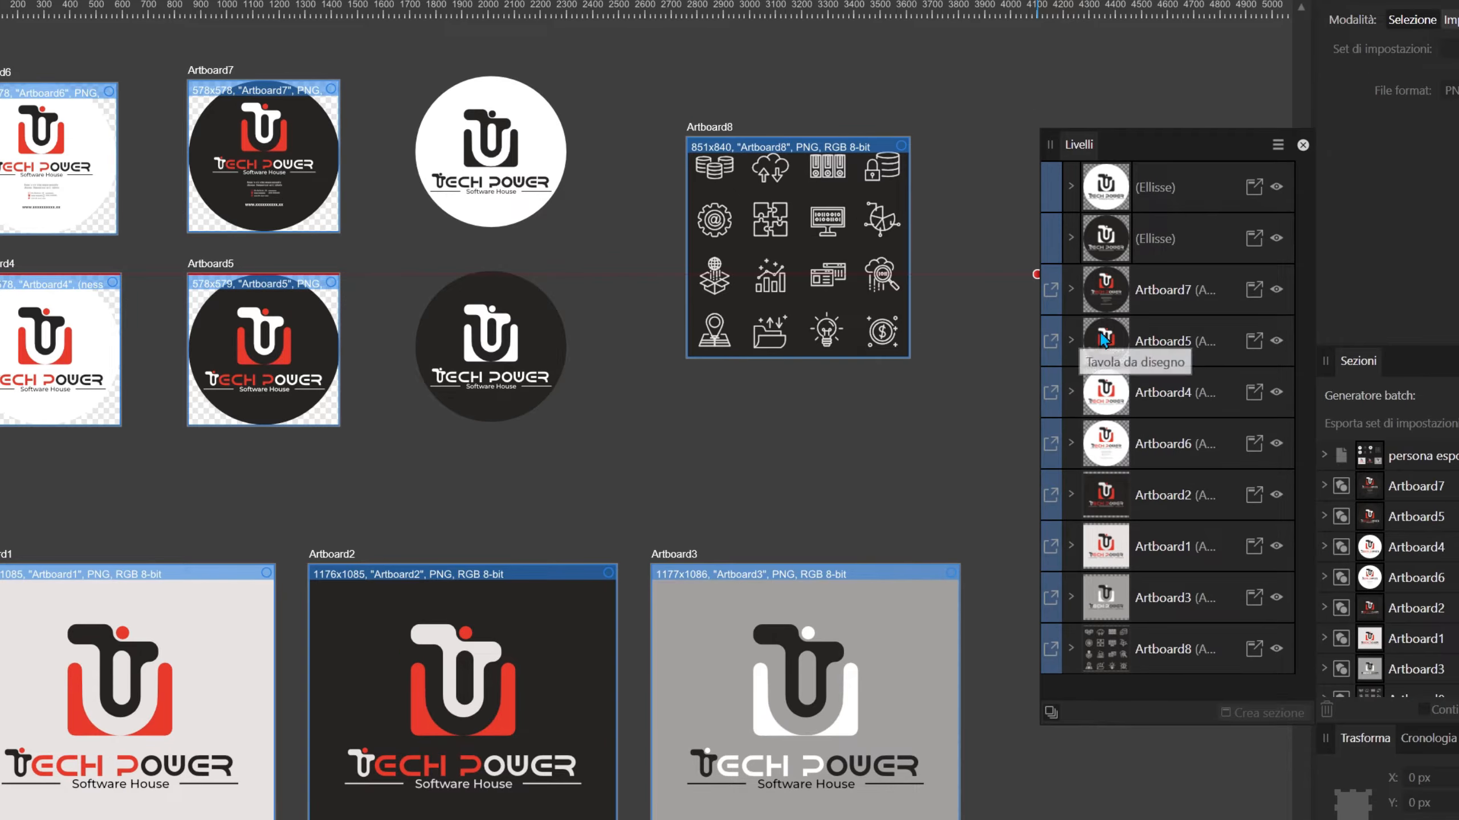
click(1276, 289)
click(1275, 289)
click(1276, 340)
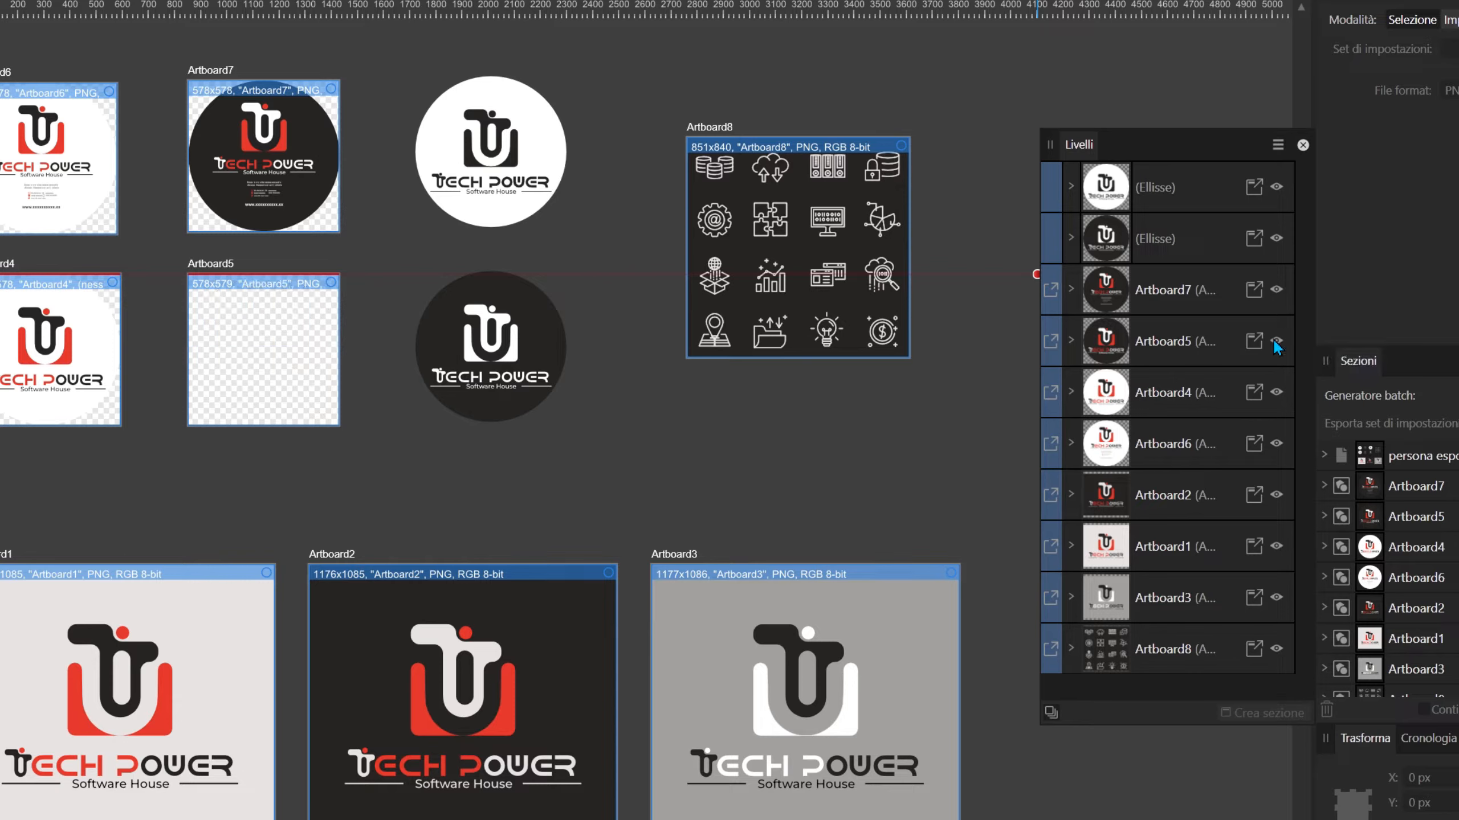
click(1275, 340)
click(1275, 443)
click(1275, 444)
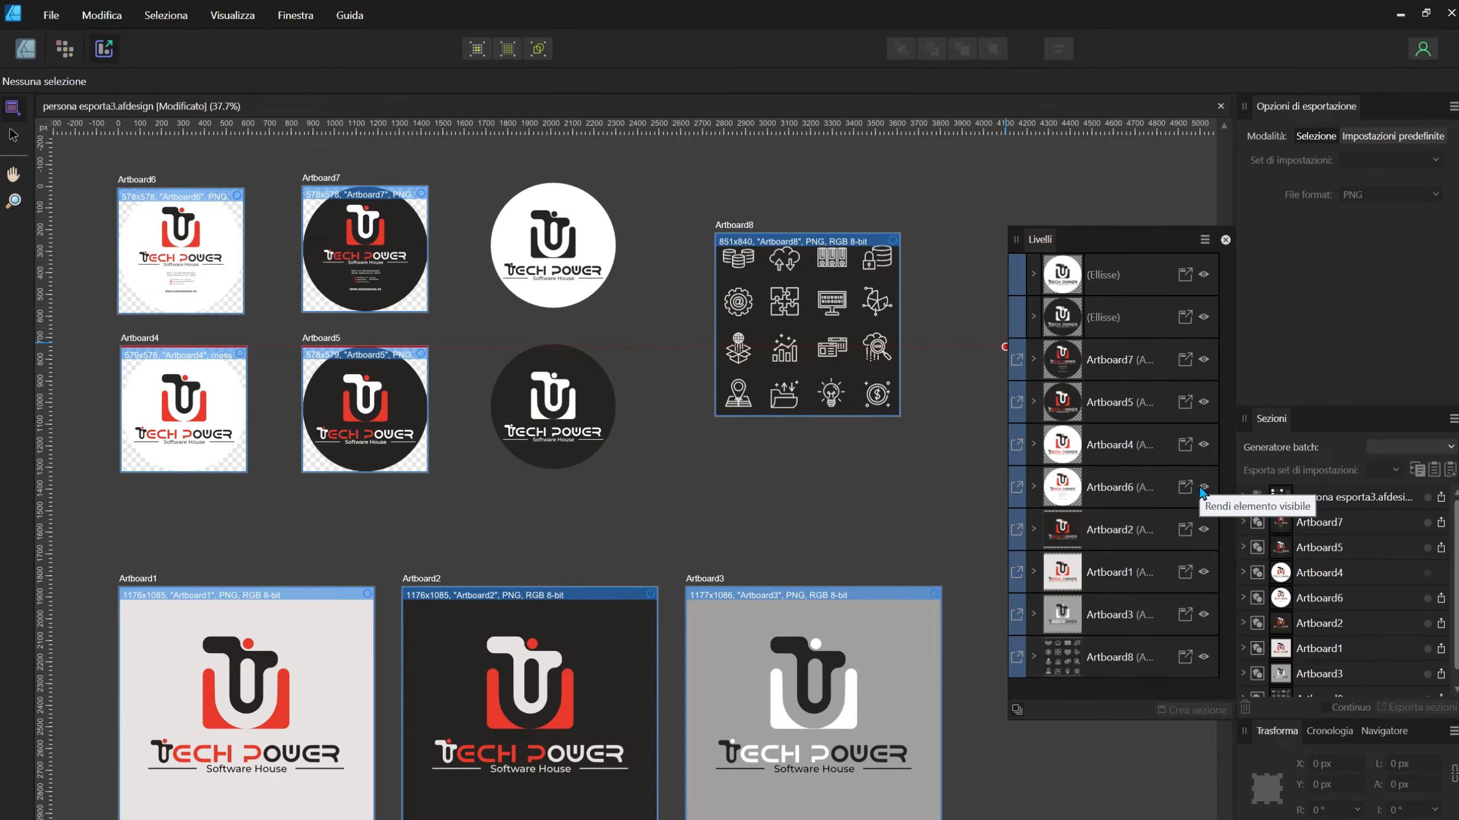
- Dock the Livelli panel back beside Sezioni and float the Opzioni di esportazione panel over the canvas
drag(1034, 246, 1289, 422)
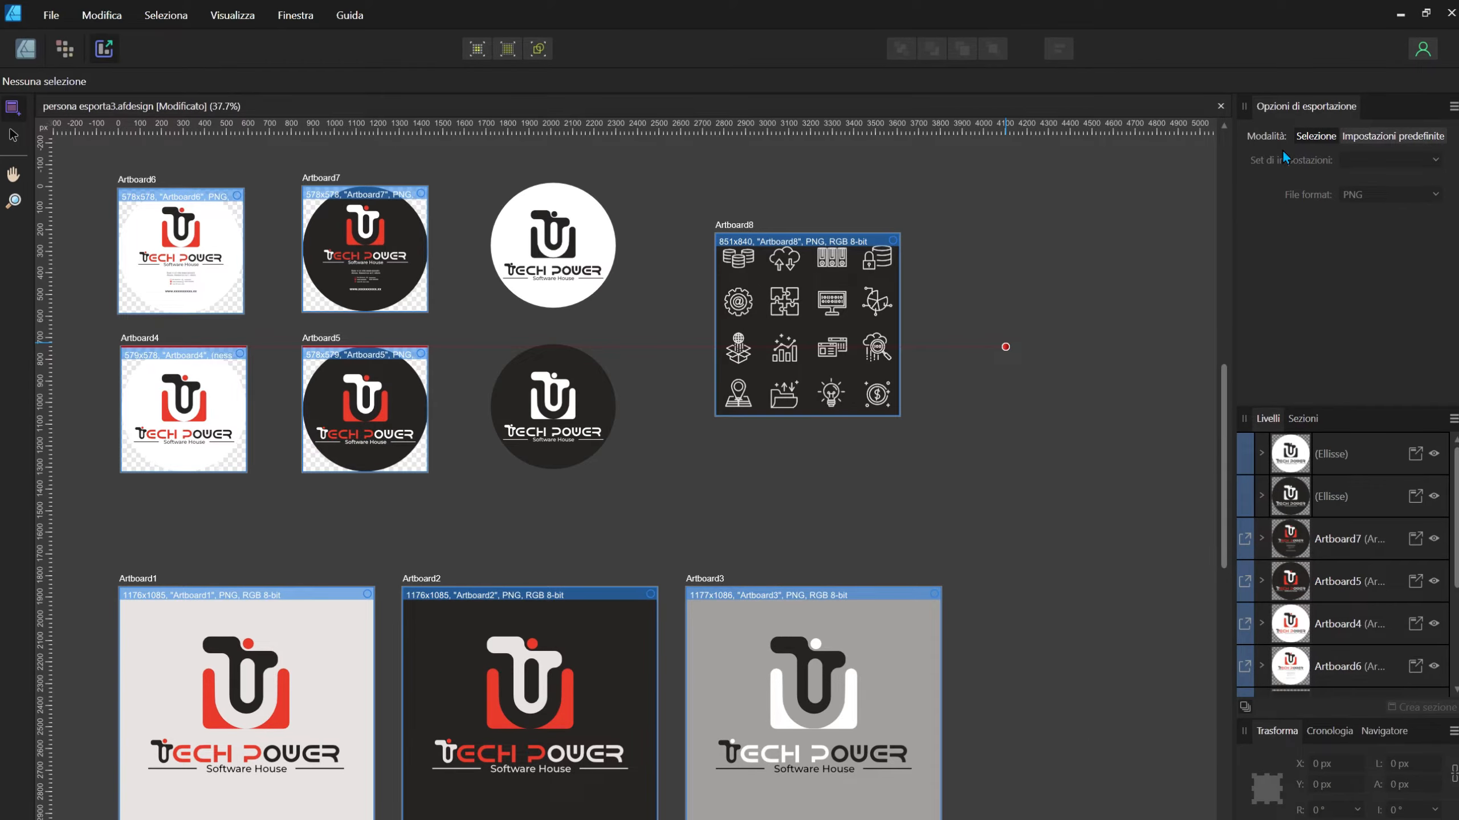
drag(1305, 98, 1028, 204)
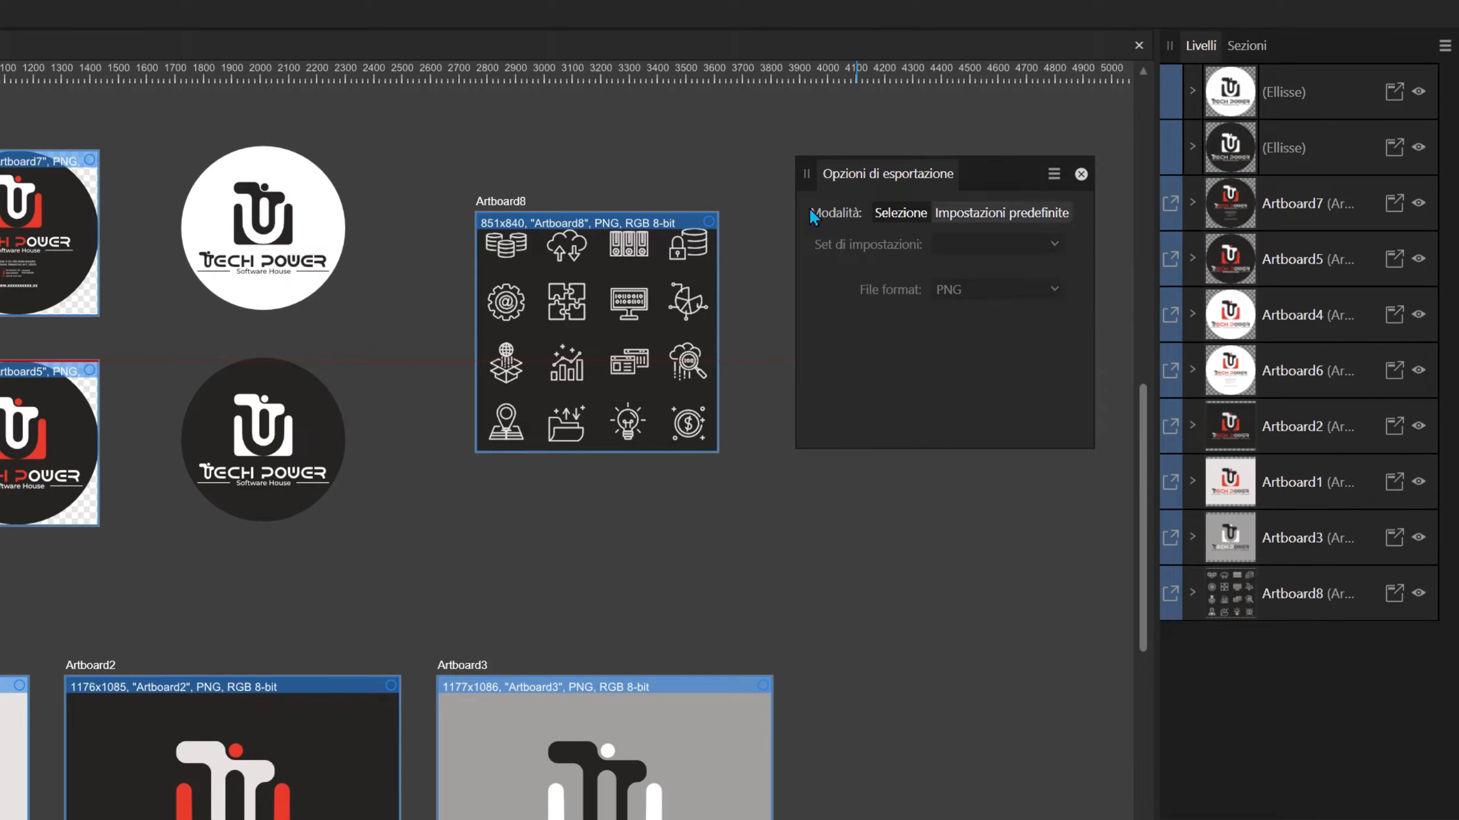
- Switch the export options mode to Impostazioni predefinite and lengthen the floating panel to show all its PDF settings
click(968, 213)
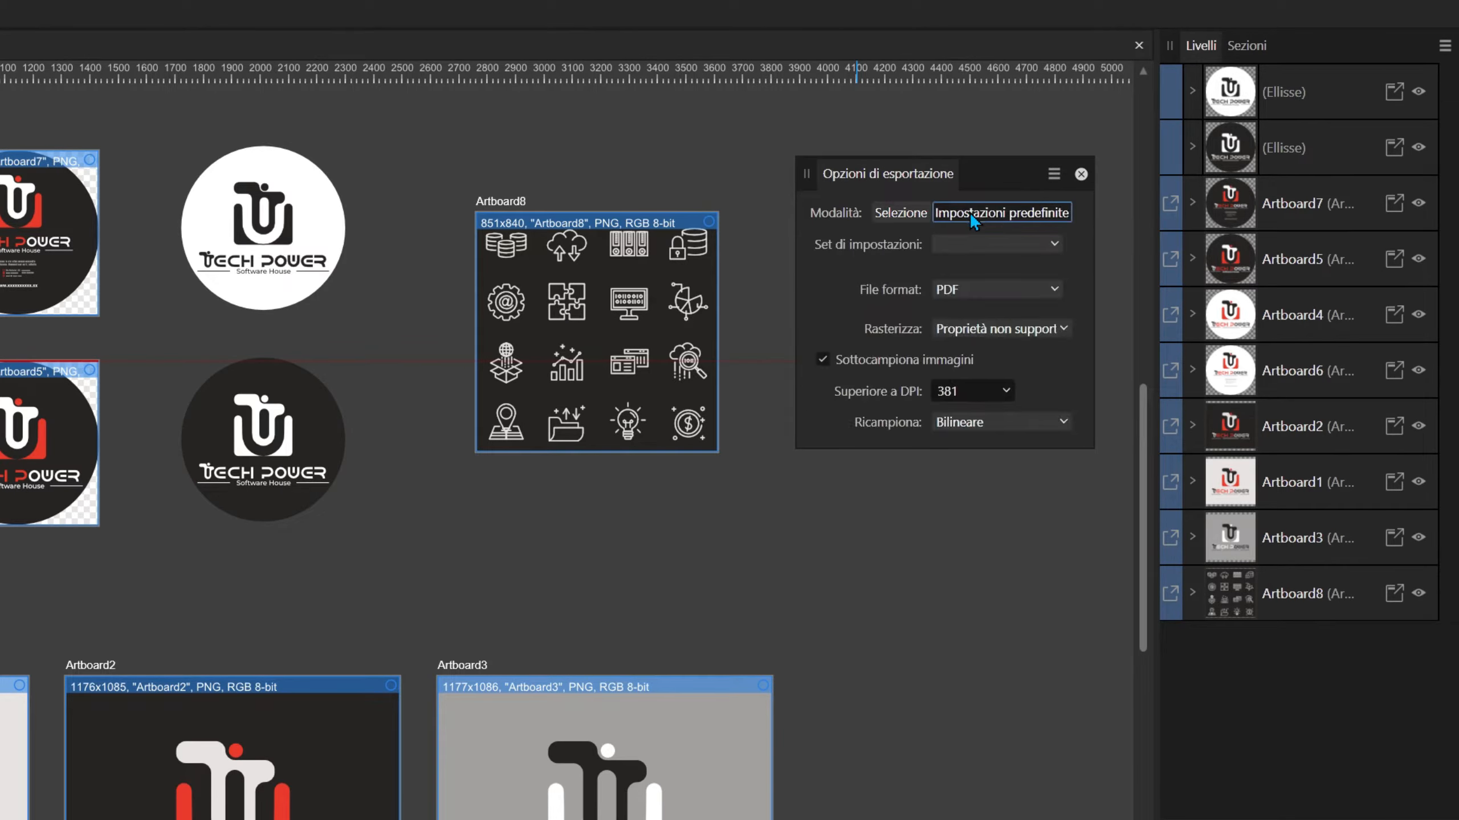
click(890, 216)
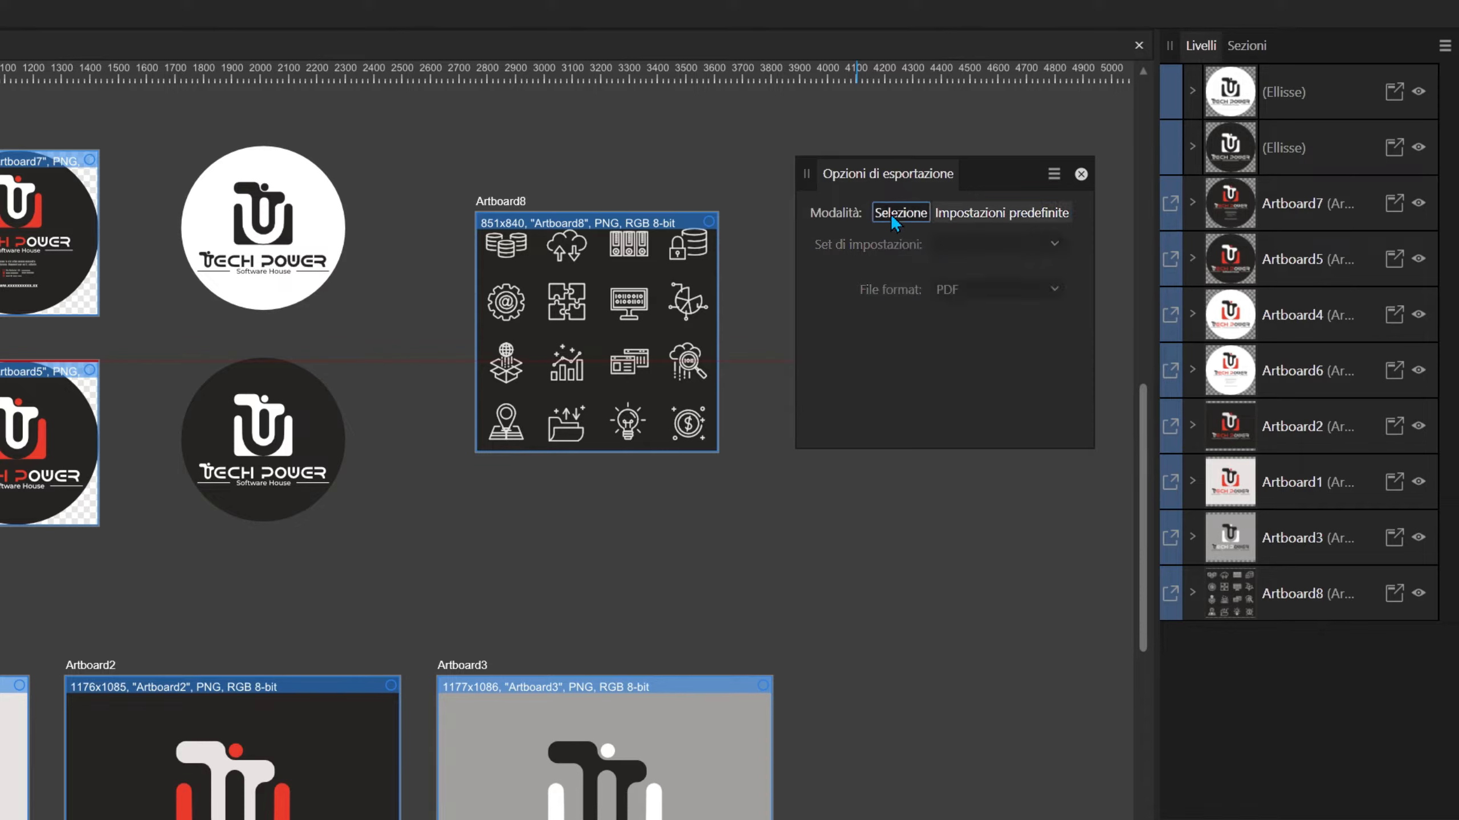
click(960, 215)
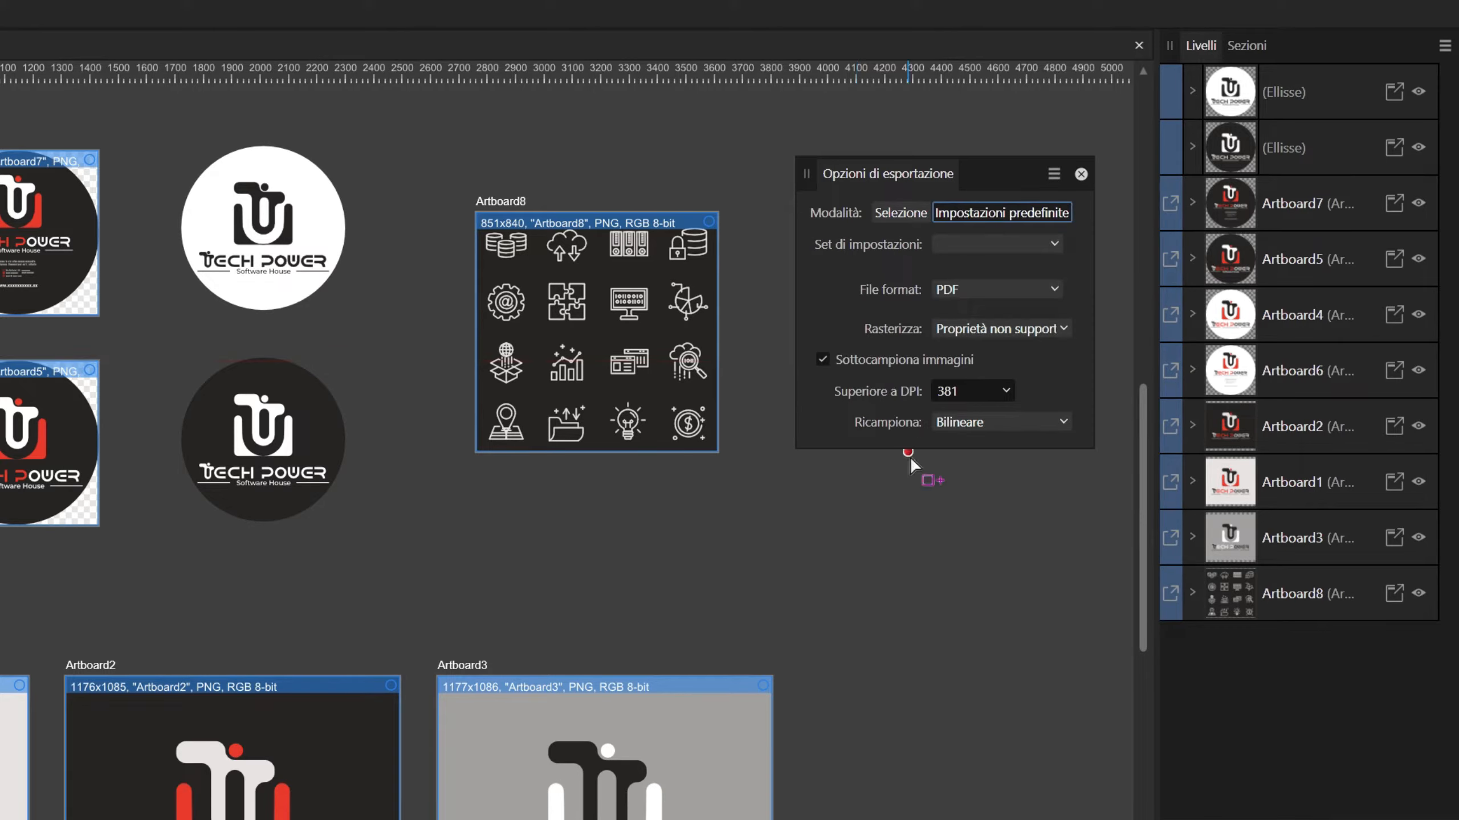
drag(917, 446, 921, 819)
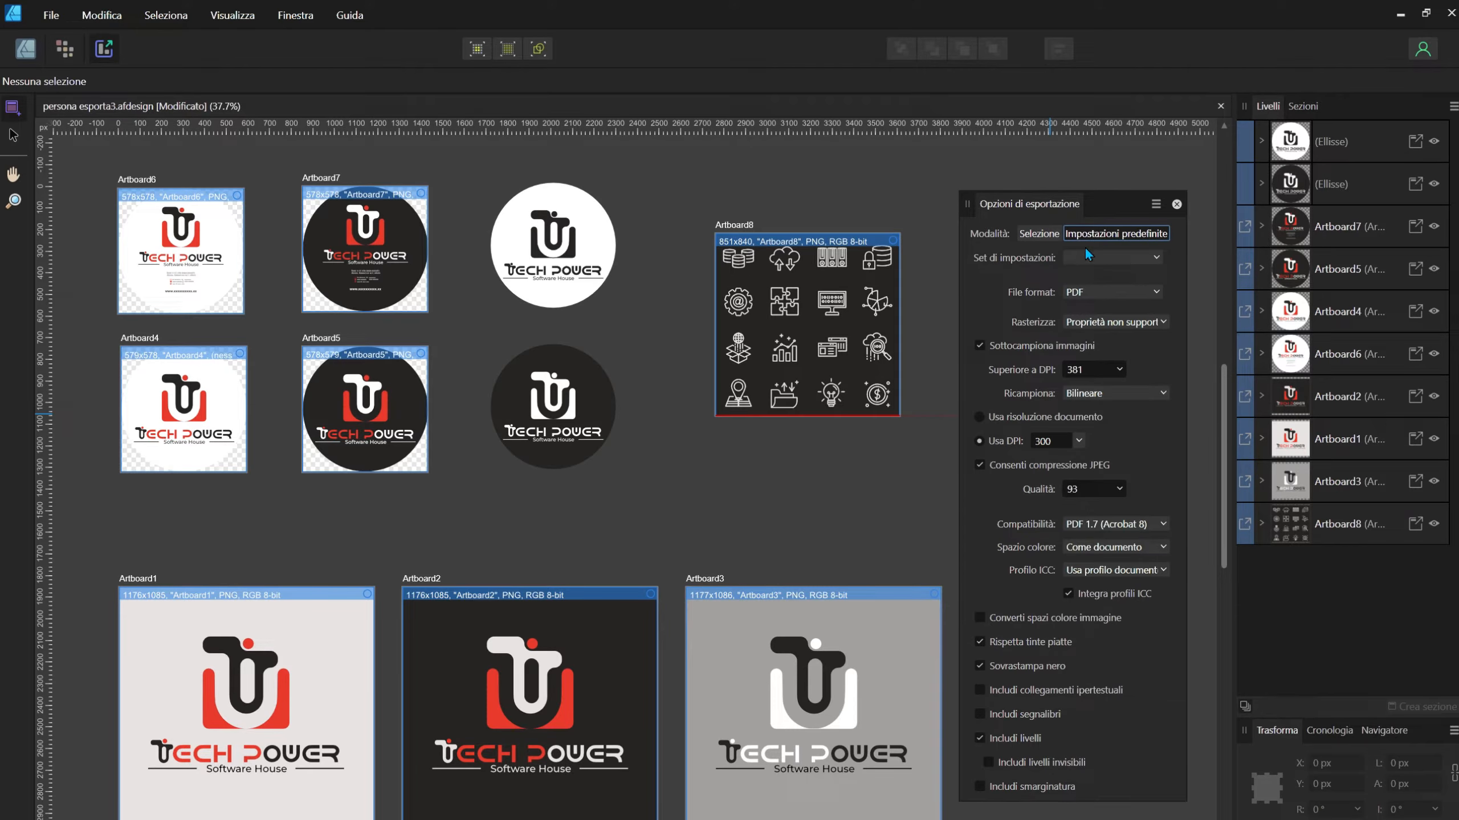
- Look through the available file formats, compare the Selezione and Impostazioni predefinite modes, and move the export options panel slightly higher
click(1098, 292)
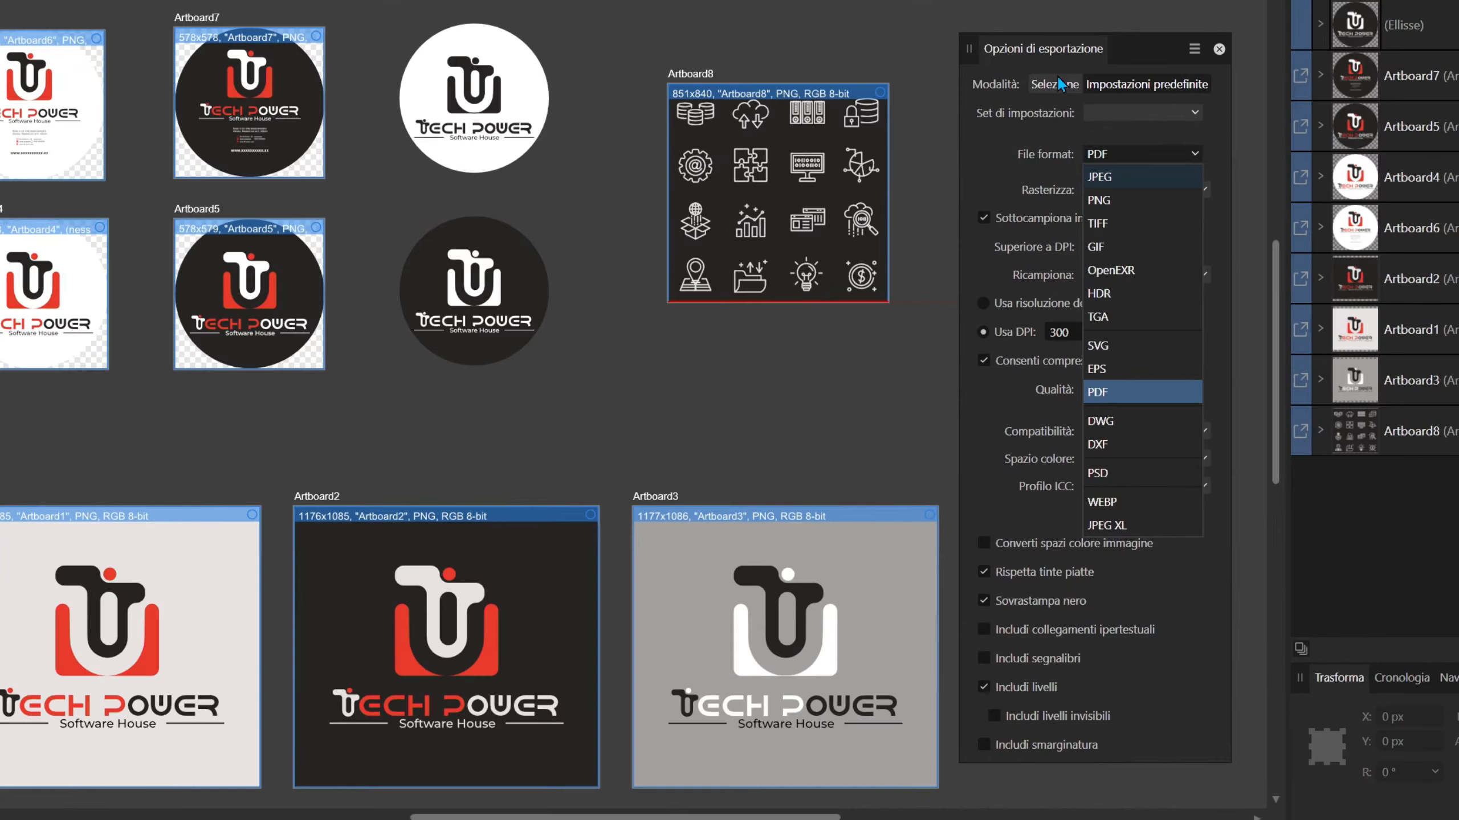
click(1055, 85)
click(1056, 86)
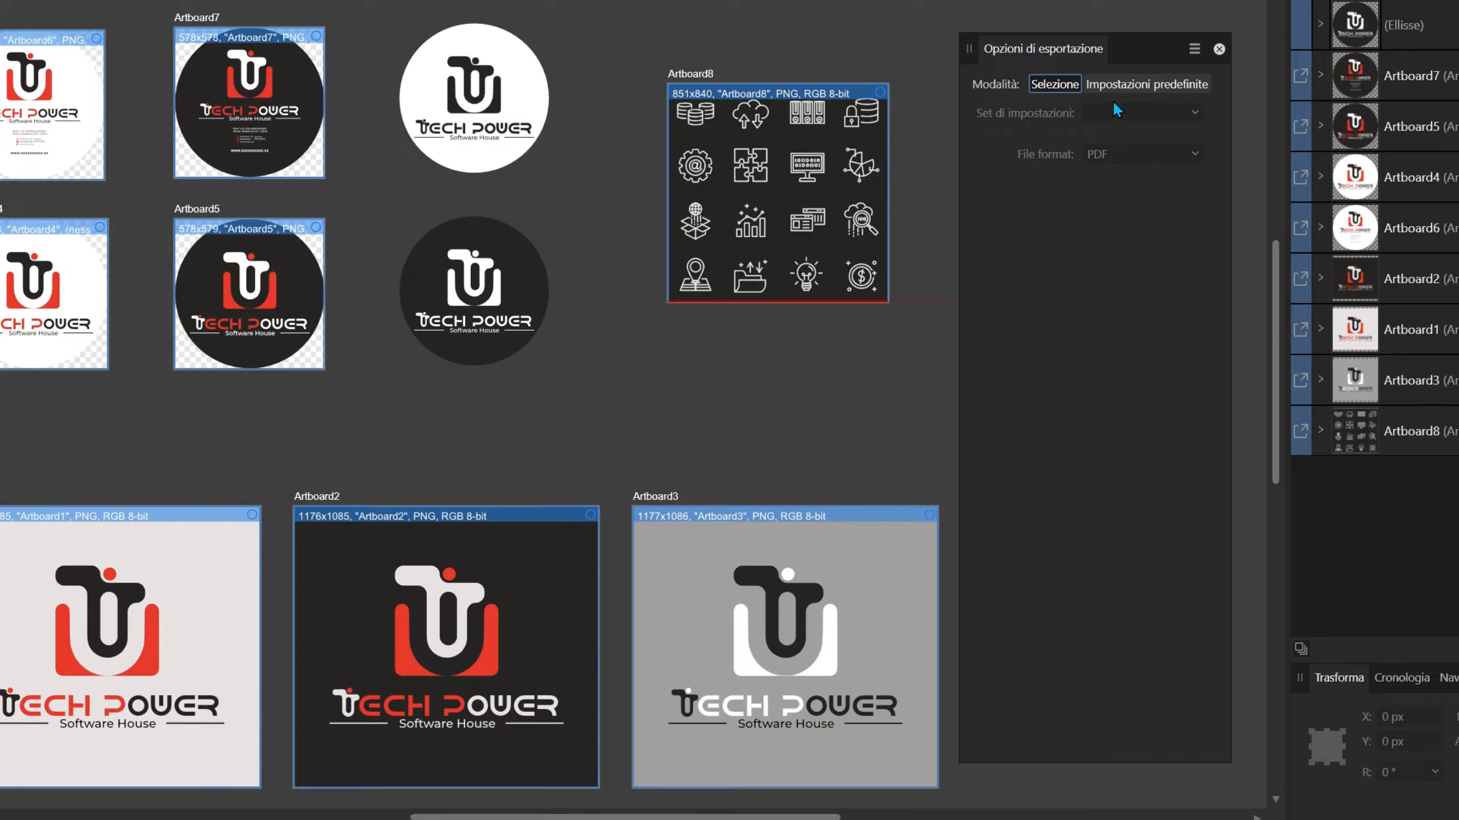
click(1145, 85)
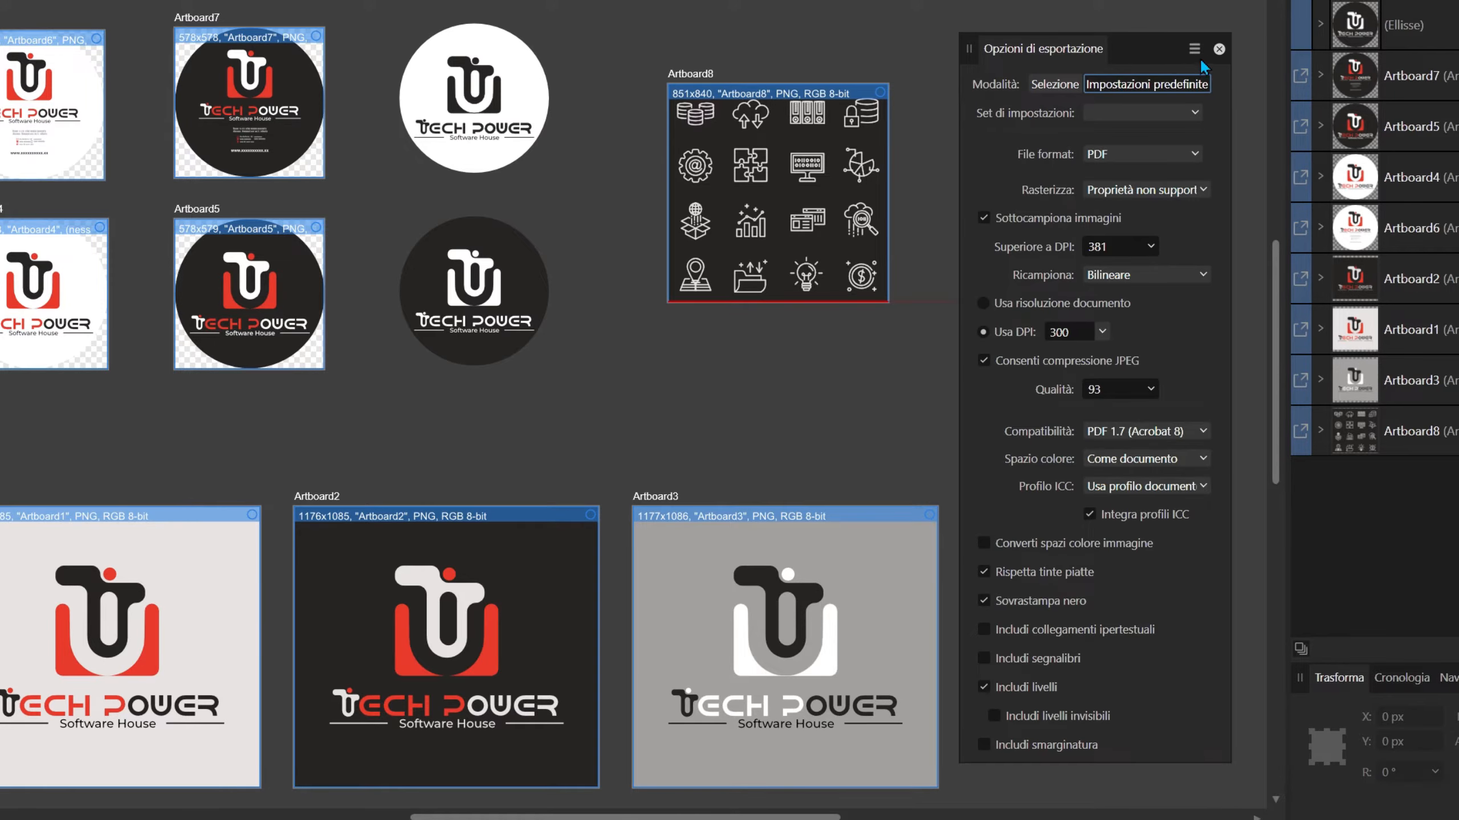
drag(1010, 50, 1020, 6)
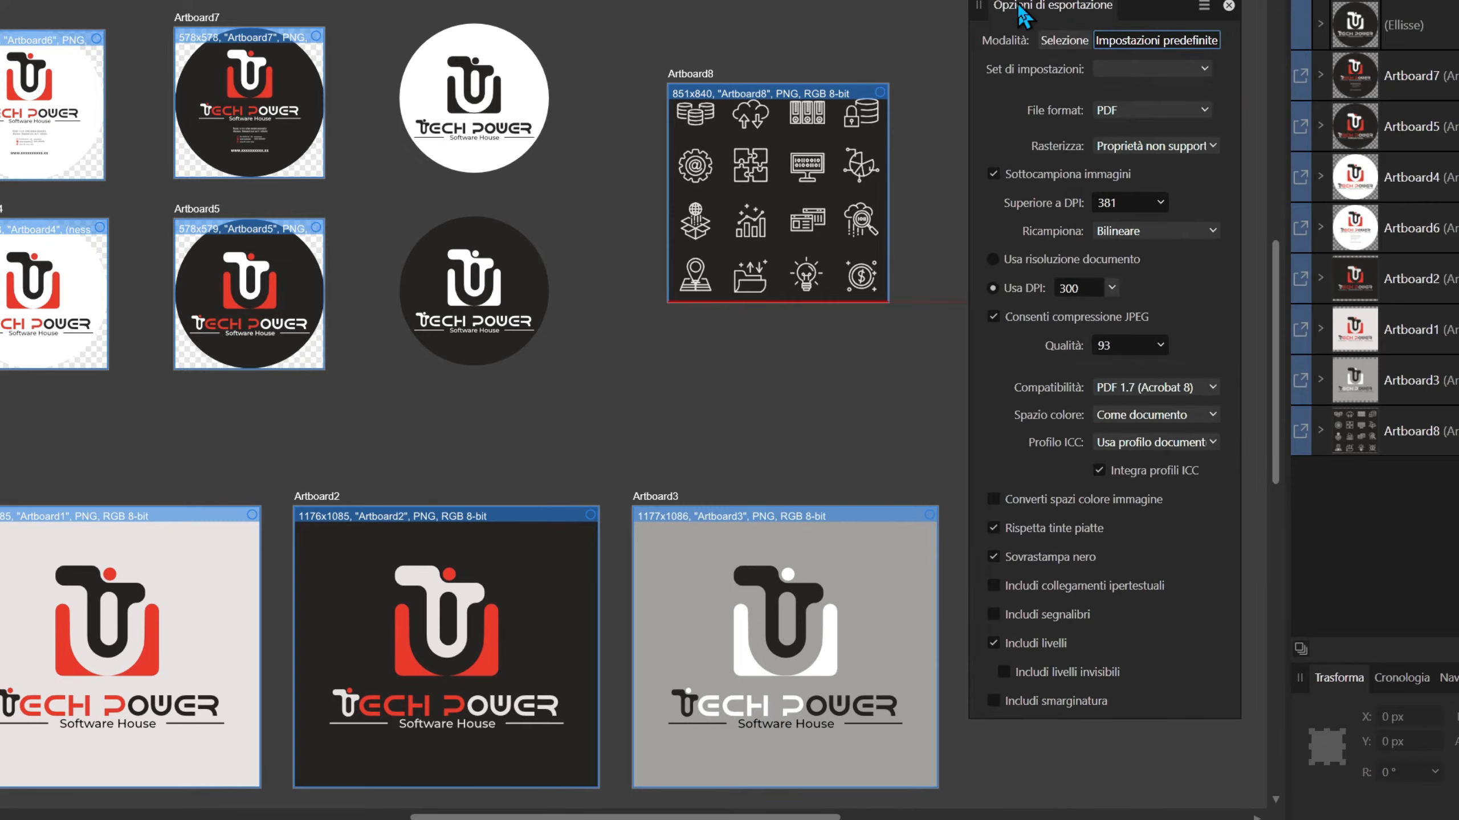
- With the Artboard4 layer selected, set the default export file format to PNG and dock the Opzioni di esportazione panel beside Livelli
click(1415, 177)
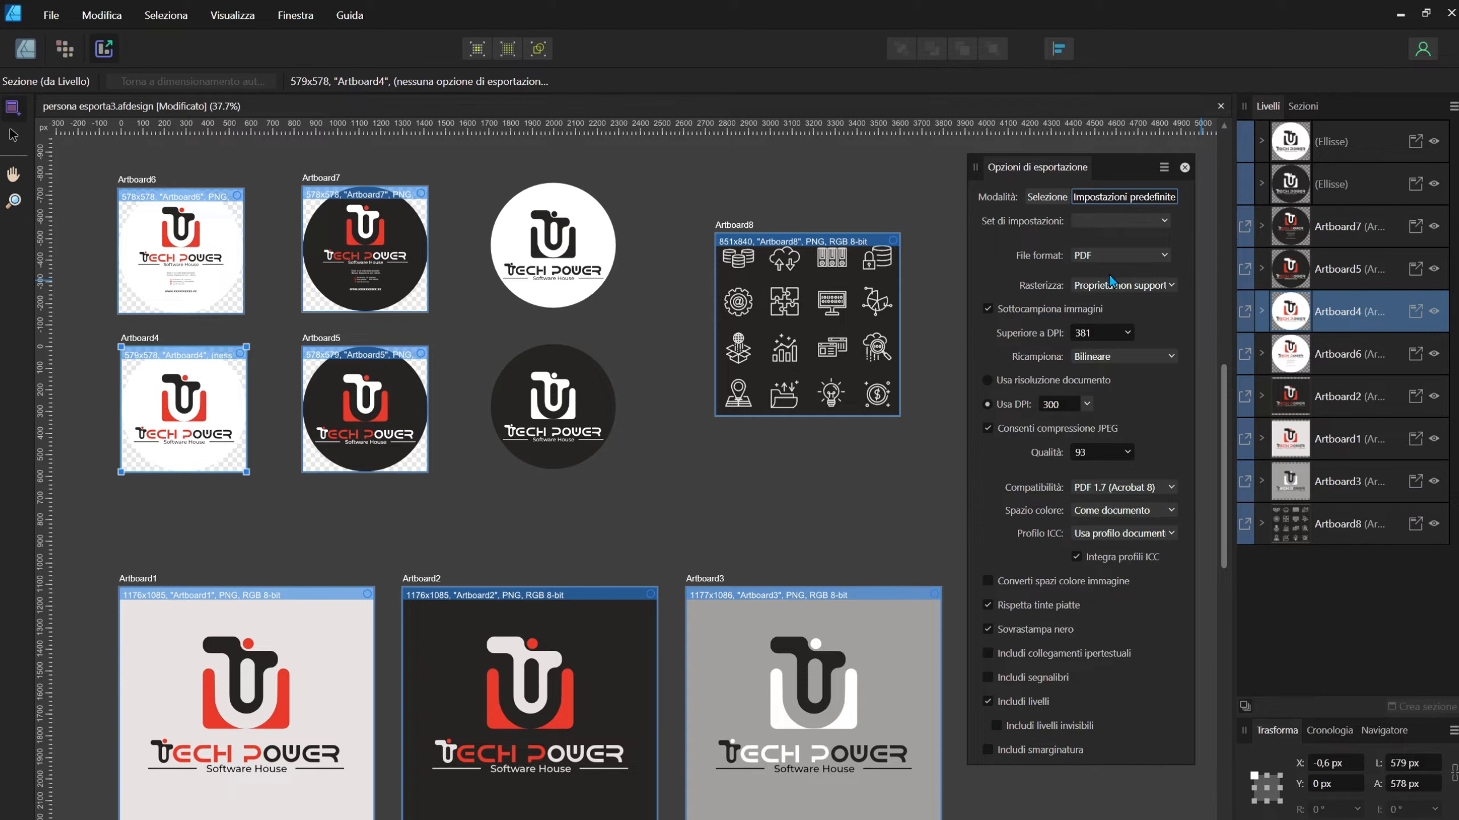
click(1110, 258)
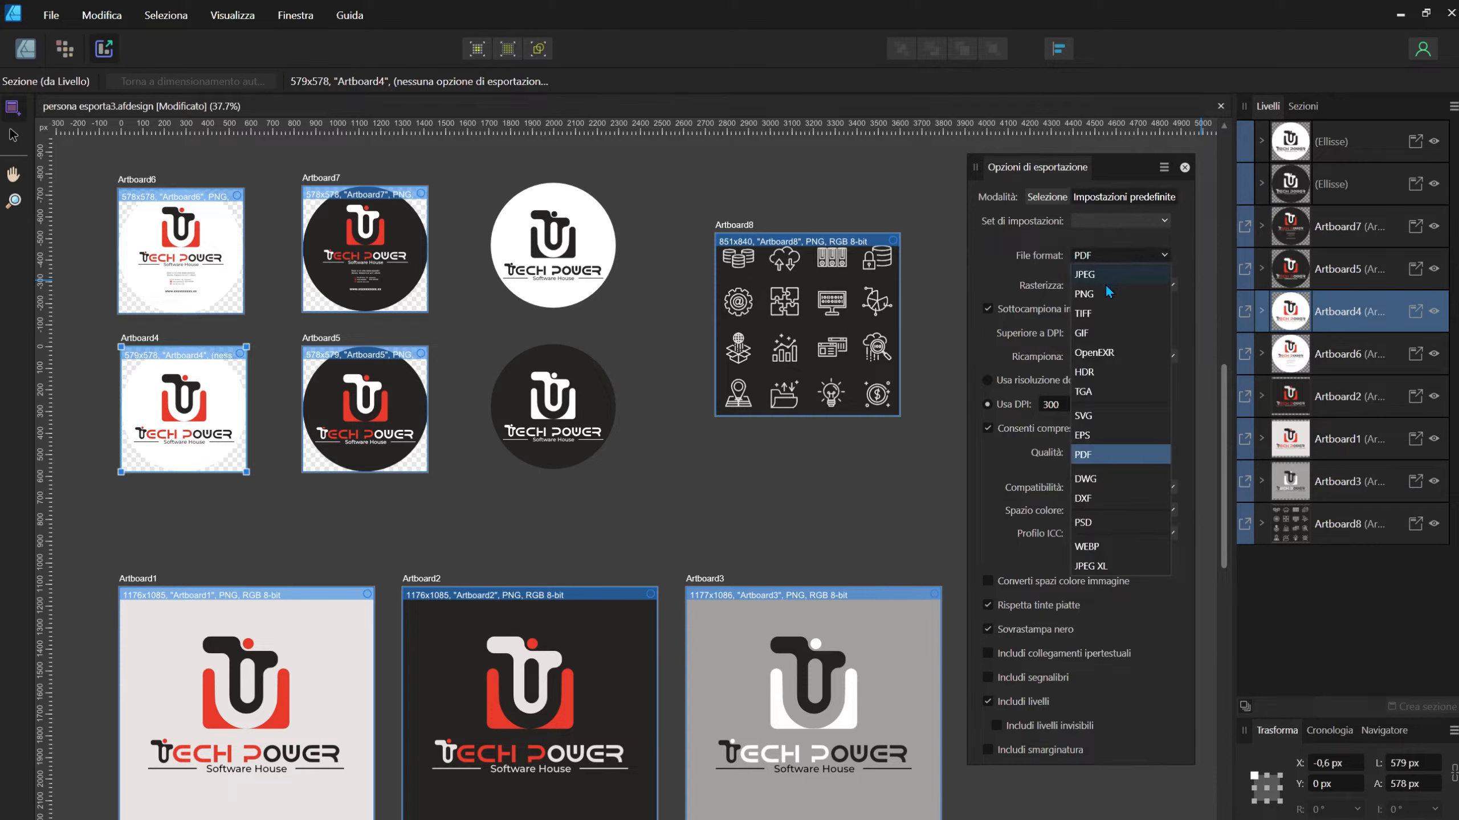
click(1104, 301)
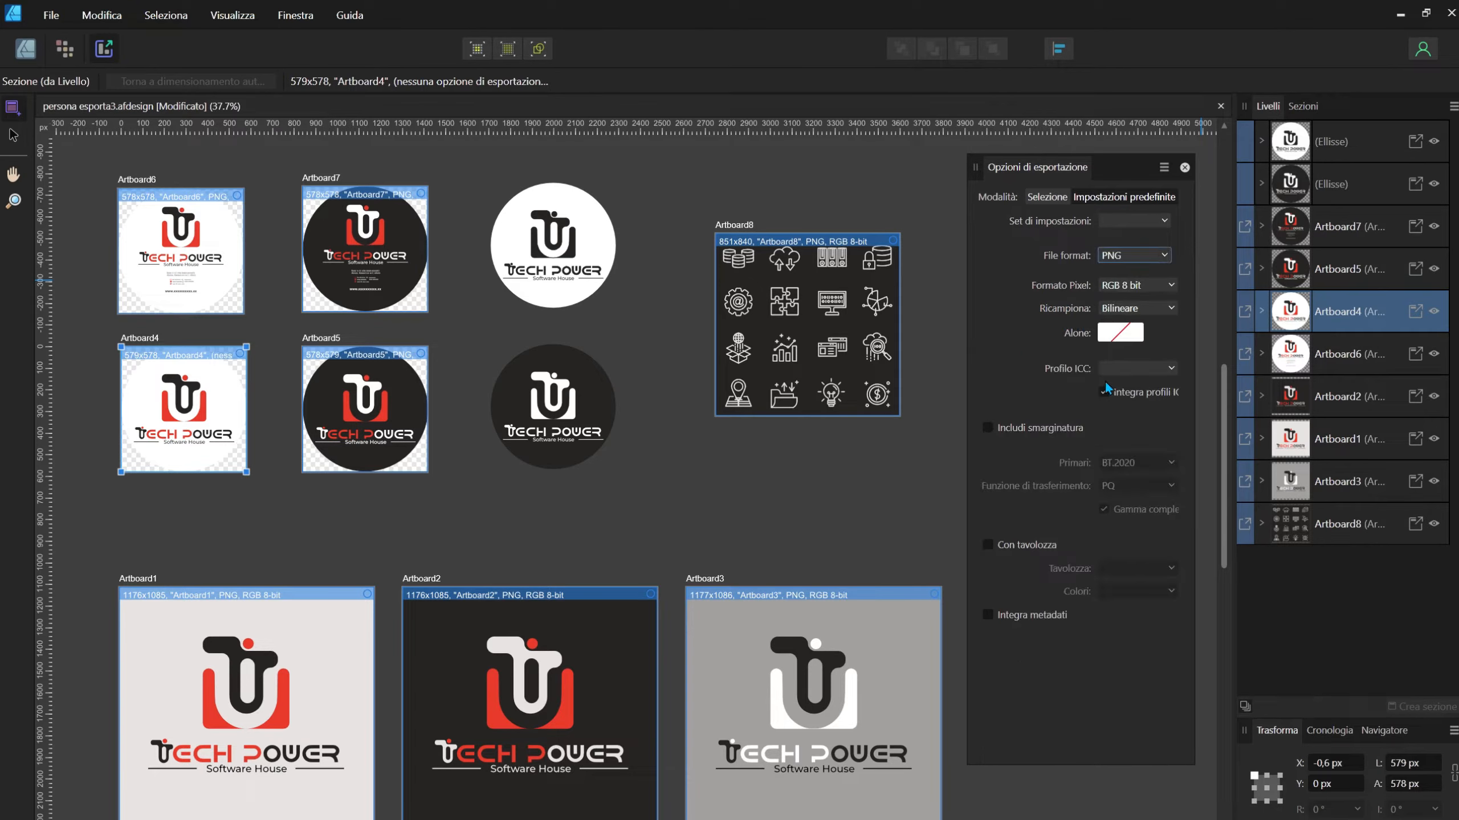
drag(1019, 171, 1311, 117)
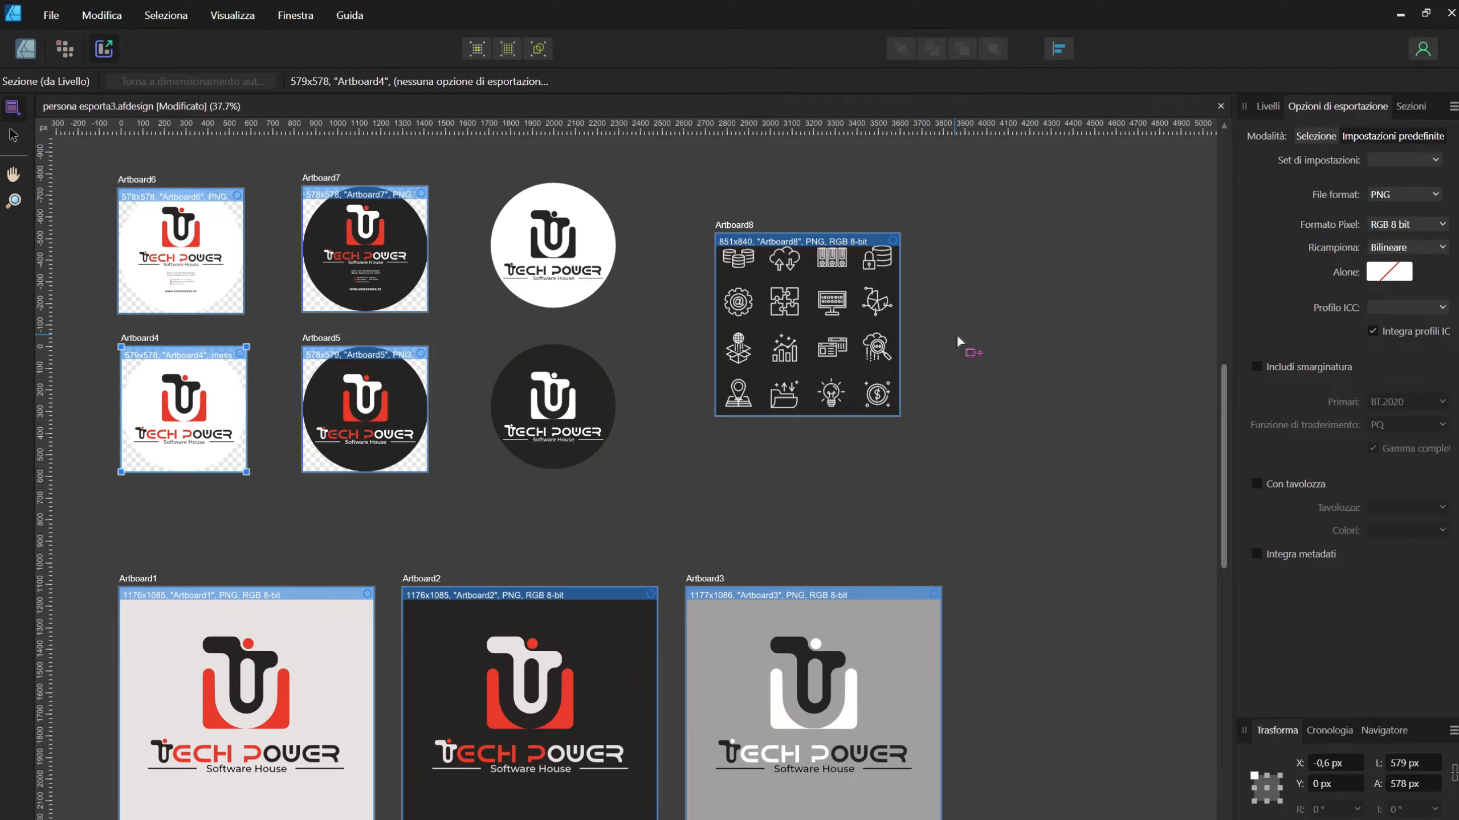
- Examine the slice frames and labels around Artboard1, Artboard2 and Artboard3 up close
scroll(690, 315, up, 1)
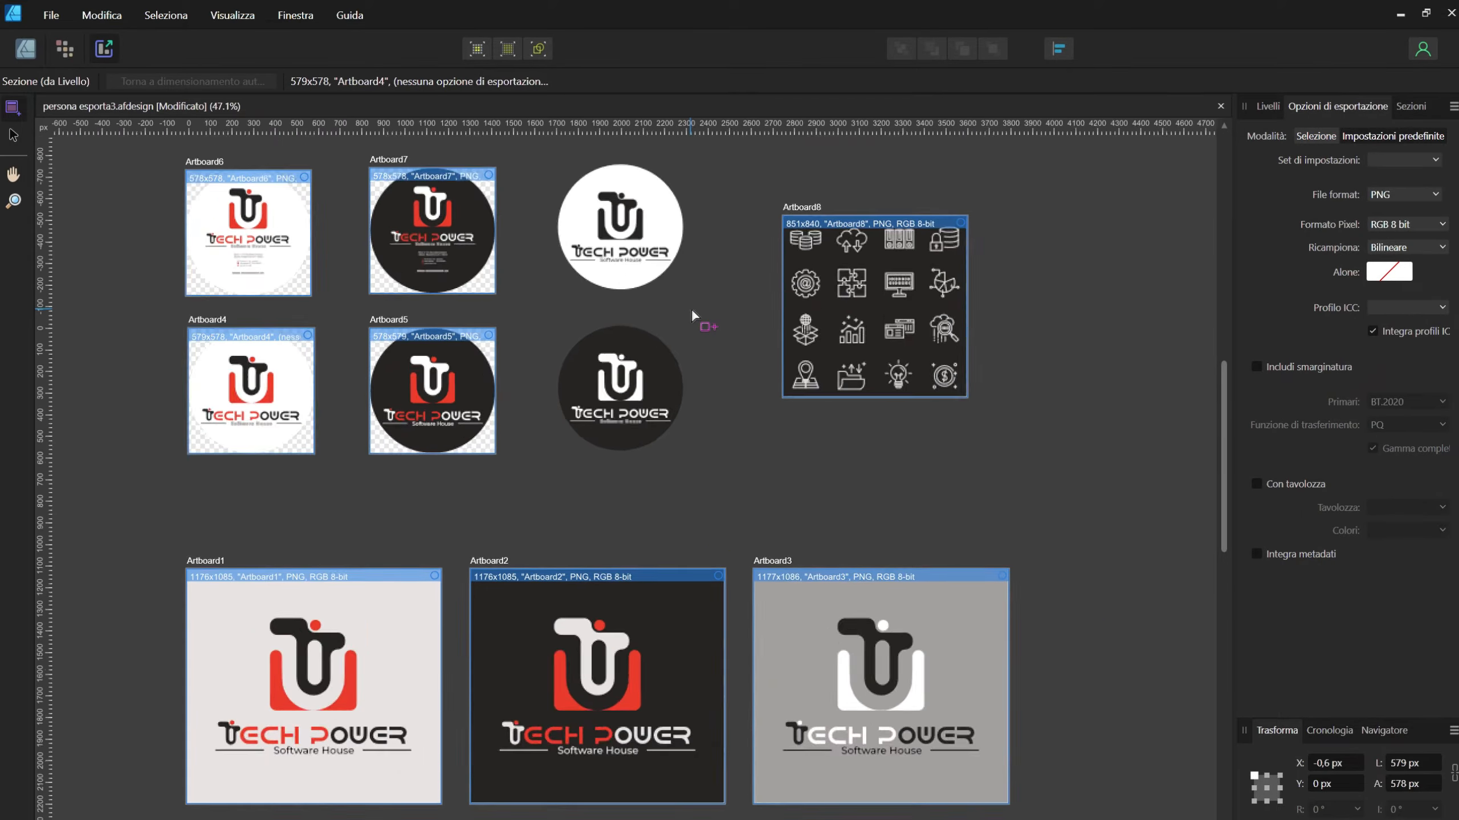
scroll(691, 314, up, 1)
scroll(745, 312, up, 2)
scroll(759, 312, down, 2)
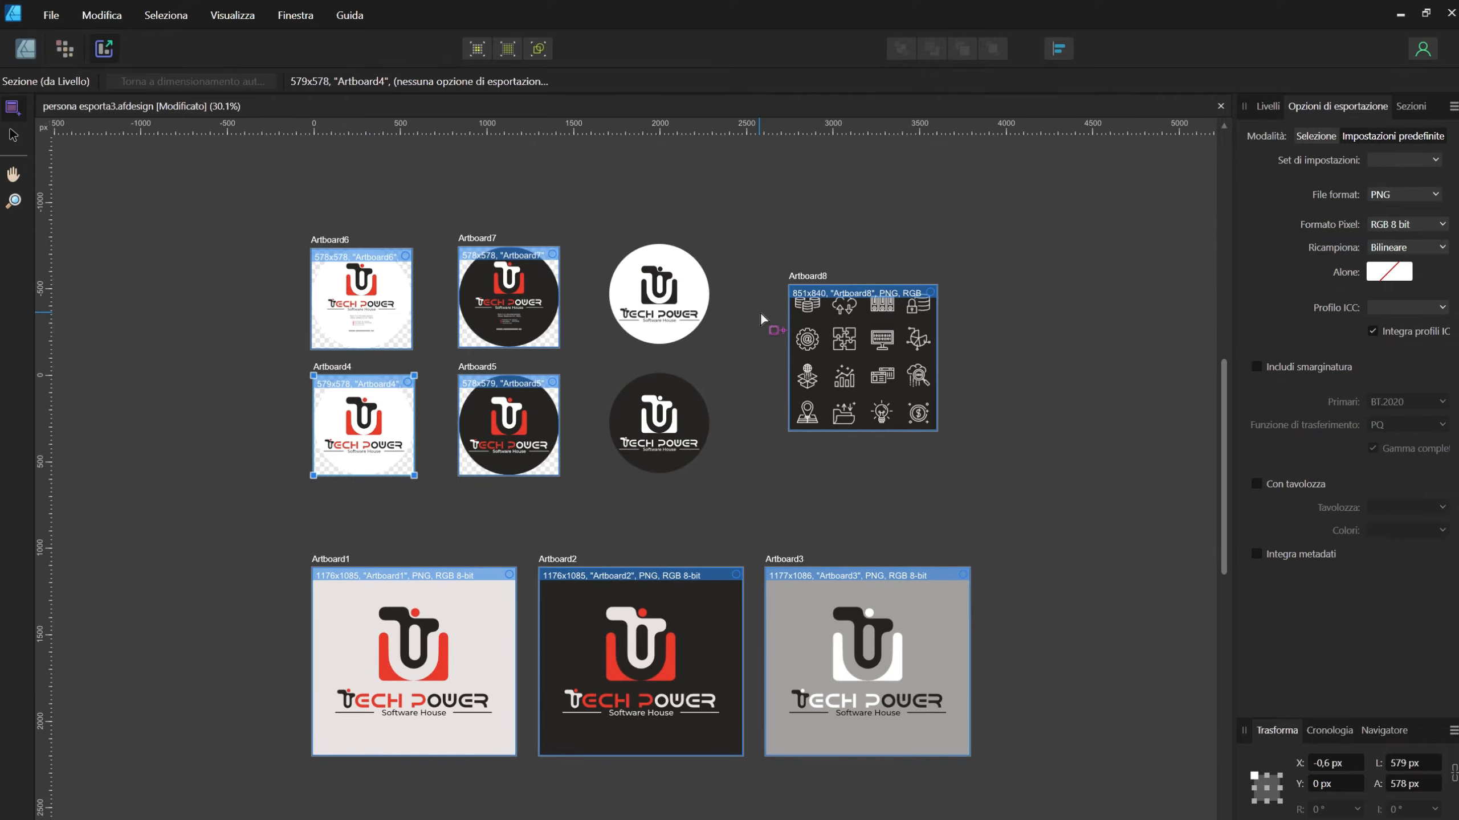
scroll(552, 712, up, 2)
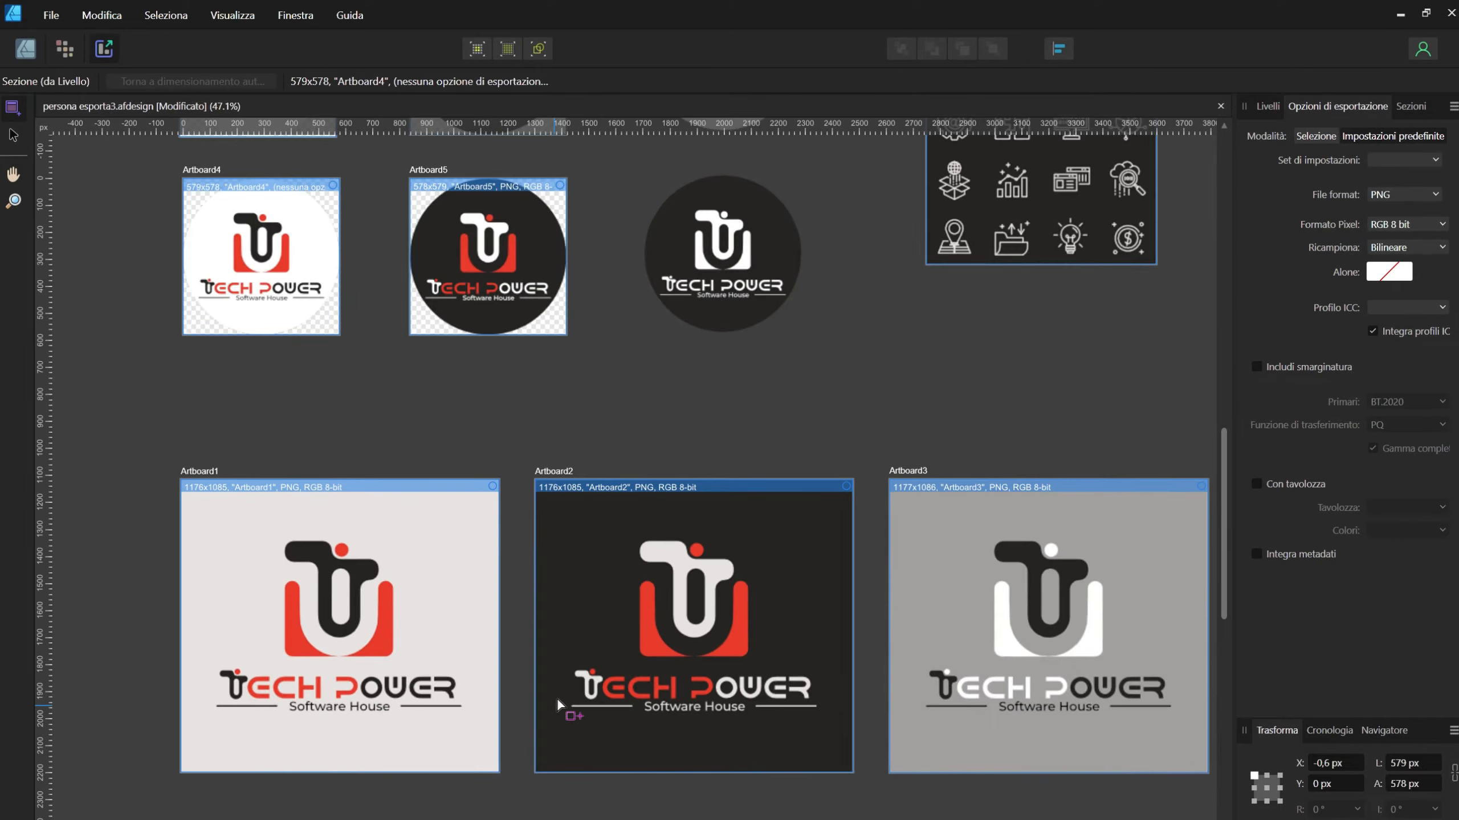
scroll(615, 556, up, 2)
scroll(513, 450, down, 3)
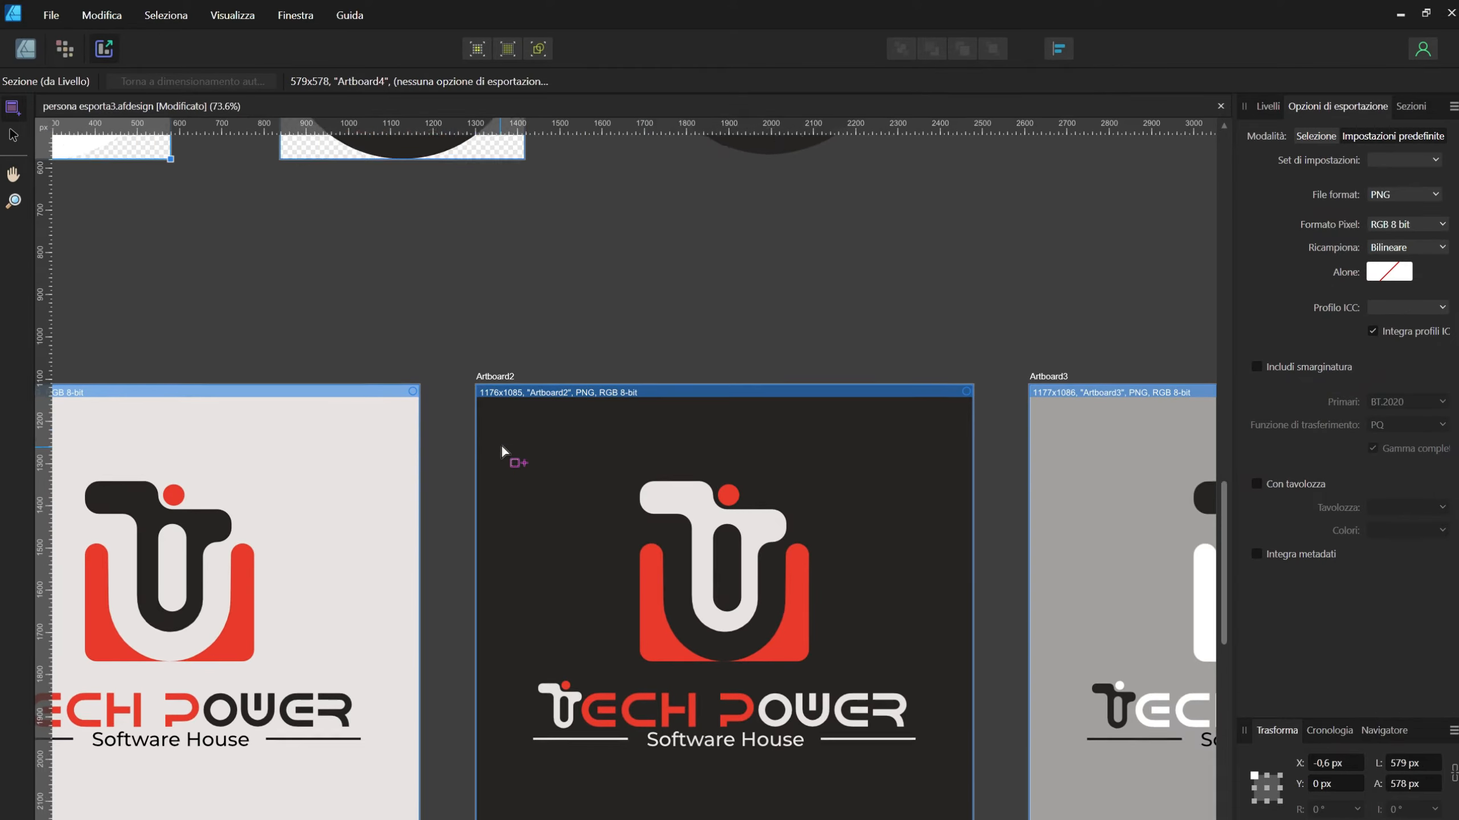
scroll(533, 439, down, 2)
scroll(246, 366, up, 3)
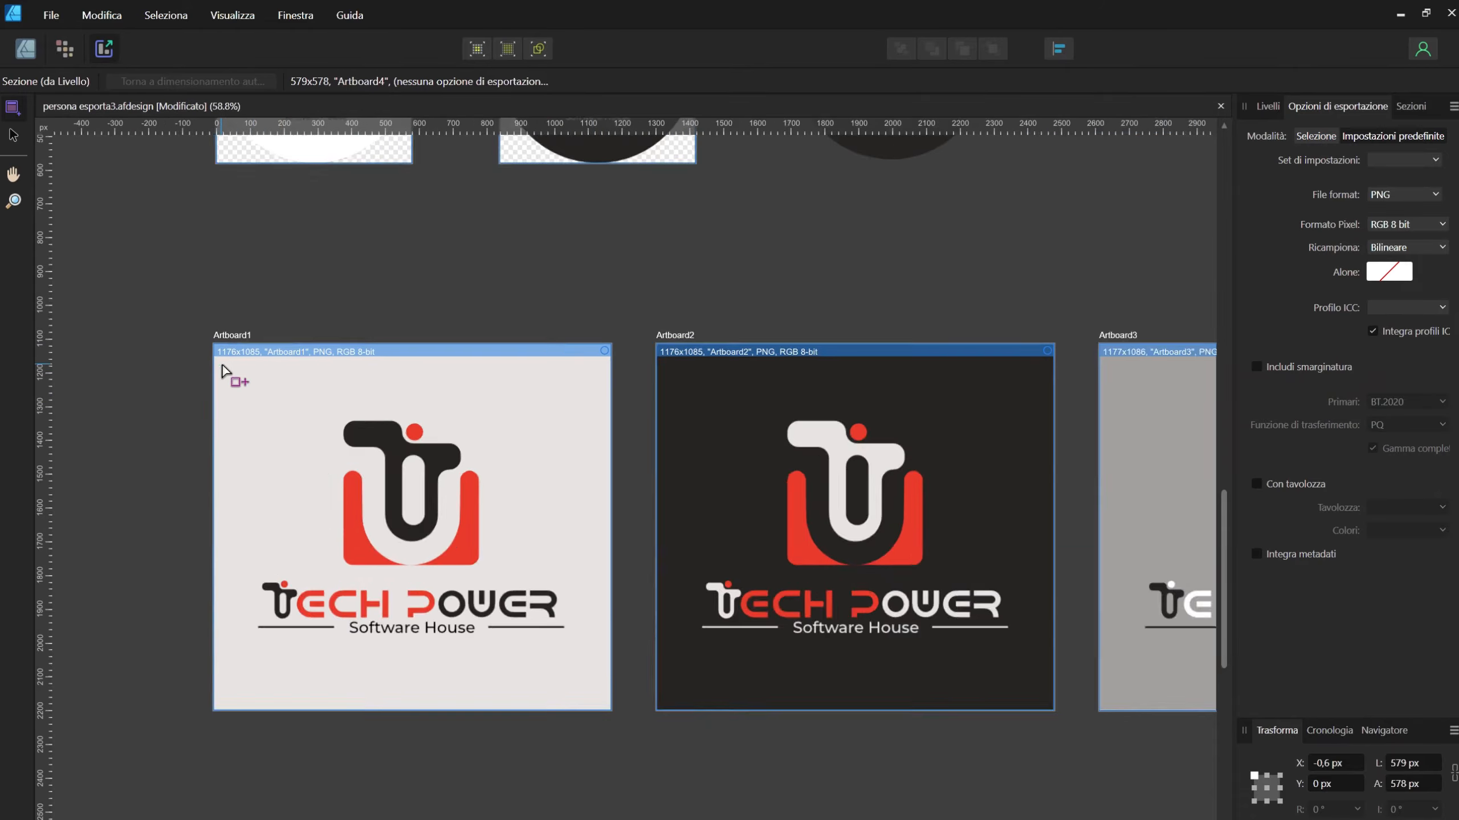
scroll(254, 361, down, 3)
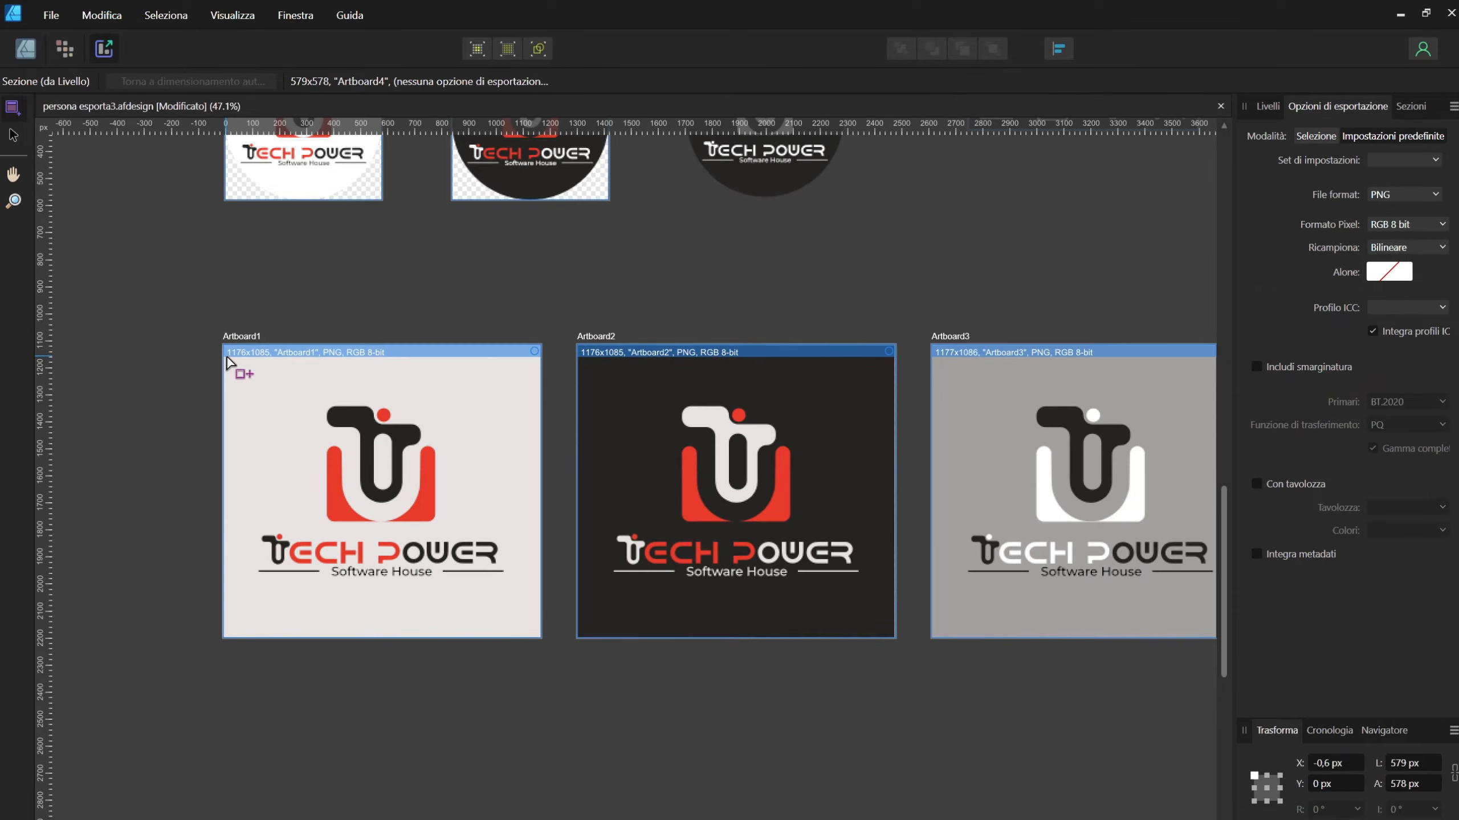
scroll(919, 413, up, 1)
scroll(1141, 386, up, 3)
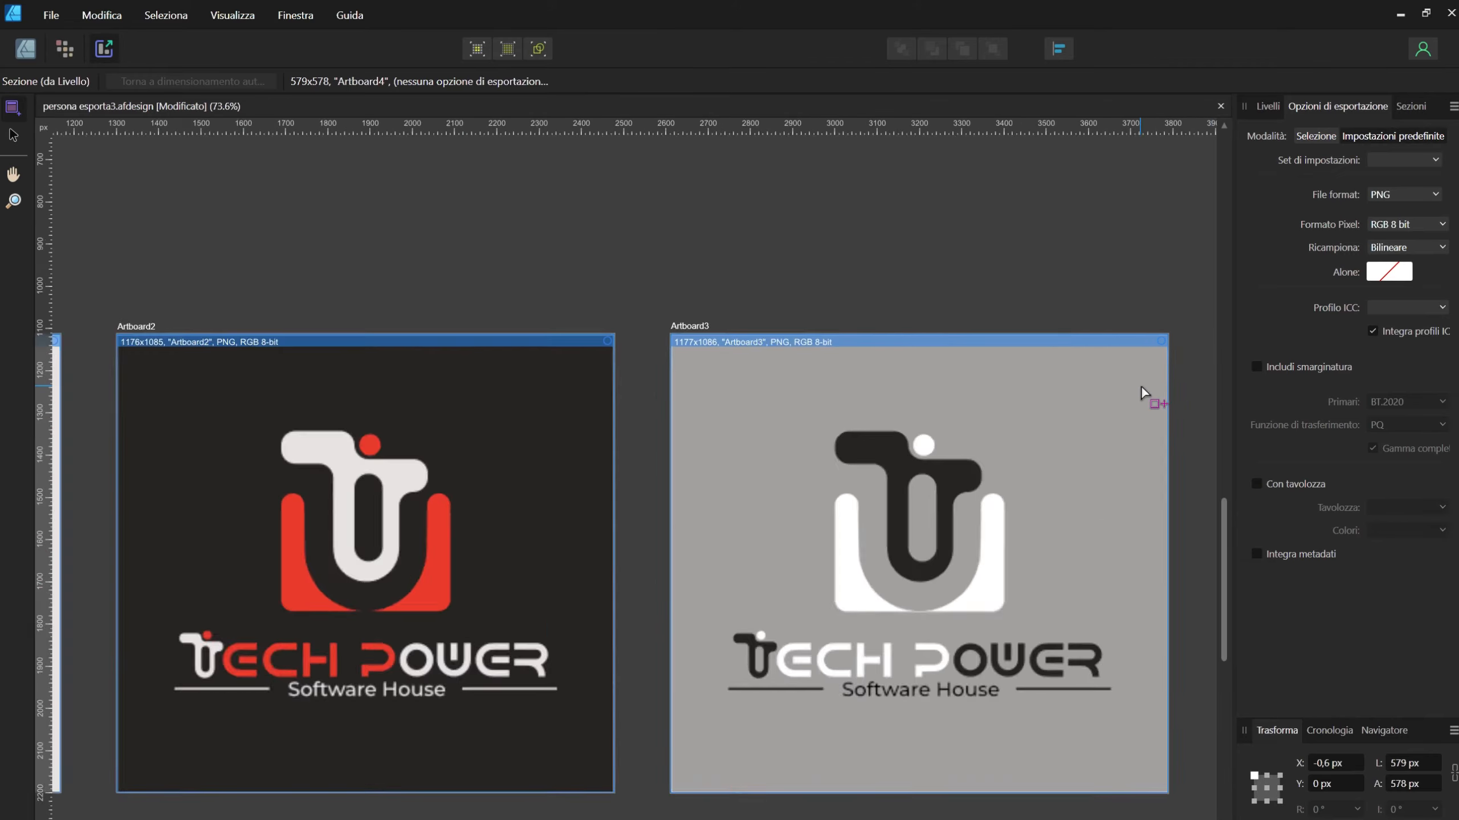
scroll(1033, 394, down, 3)
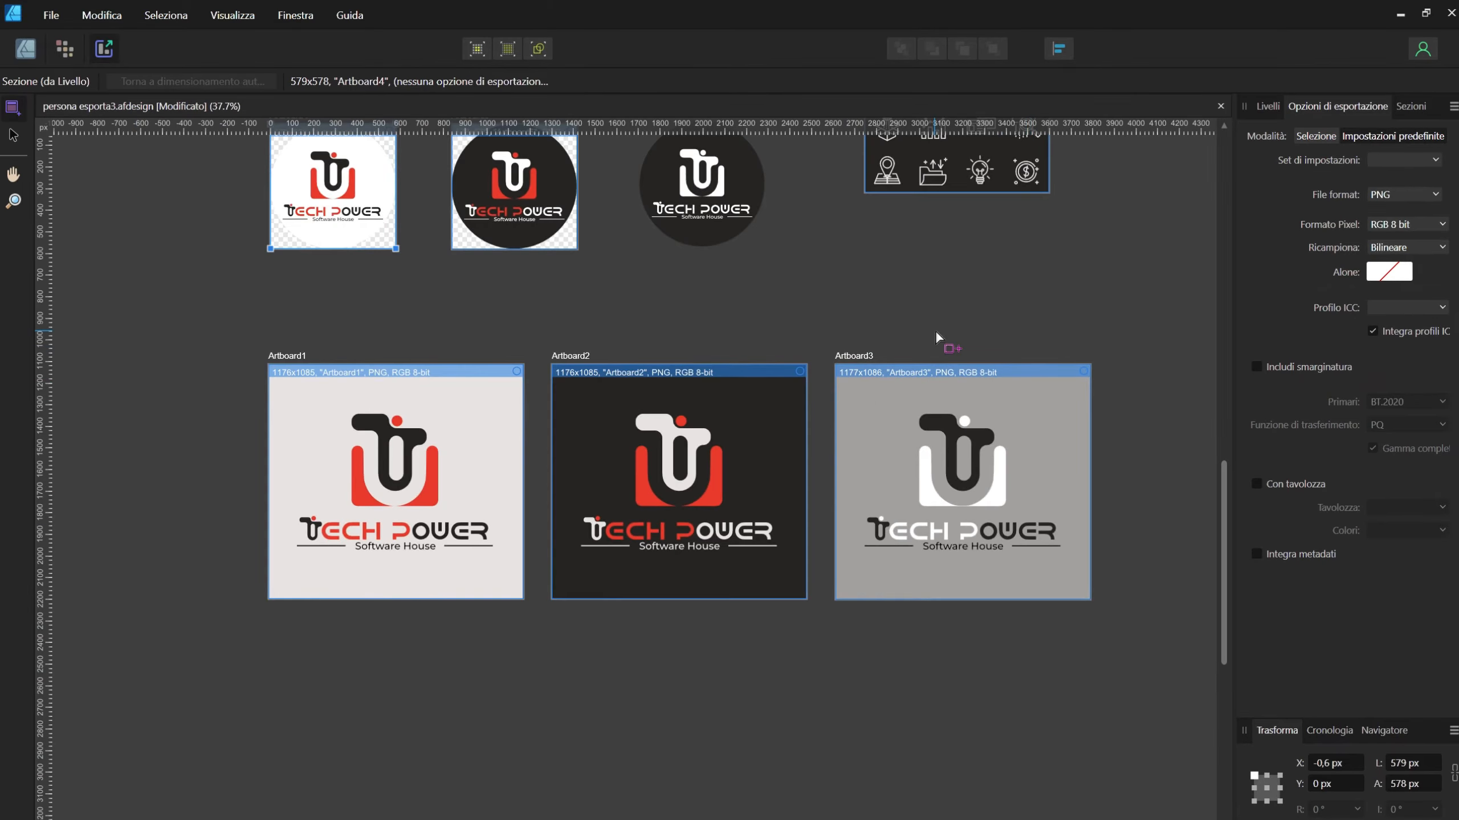
- Show the Sezioni list and examine the slice frames around the round logos of Artboard4 and Artboard6
scroll(935, 332, up, 3)
scroll(937, 336, up, 2)
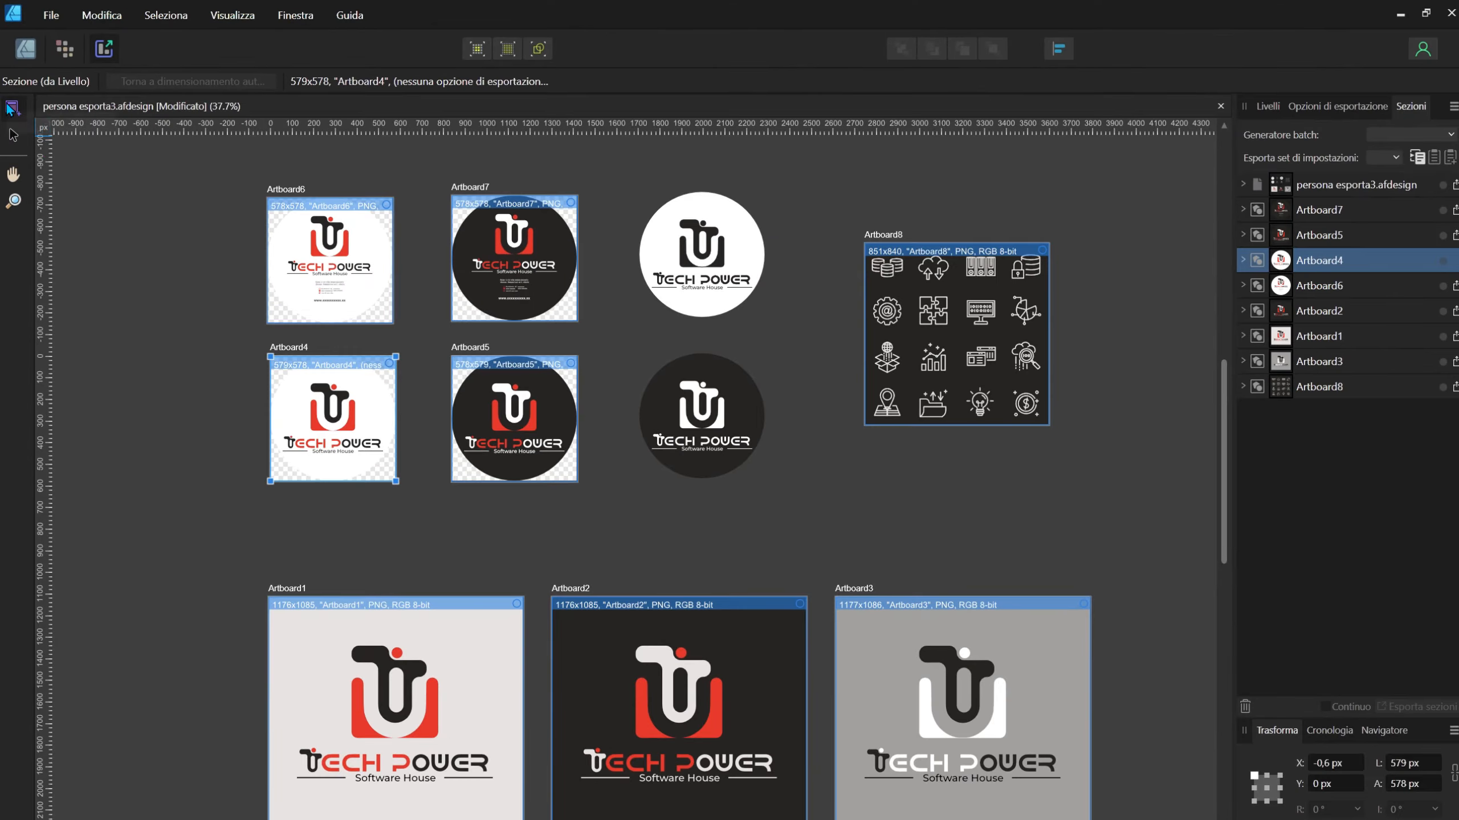
scroll(296, 270, up, 4)
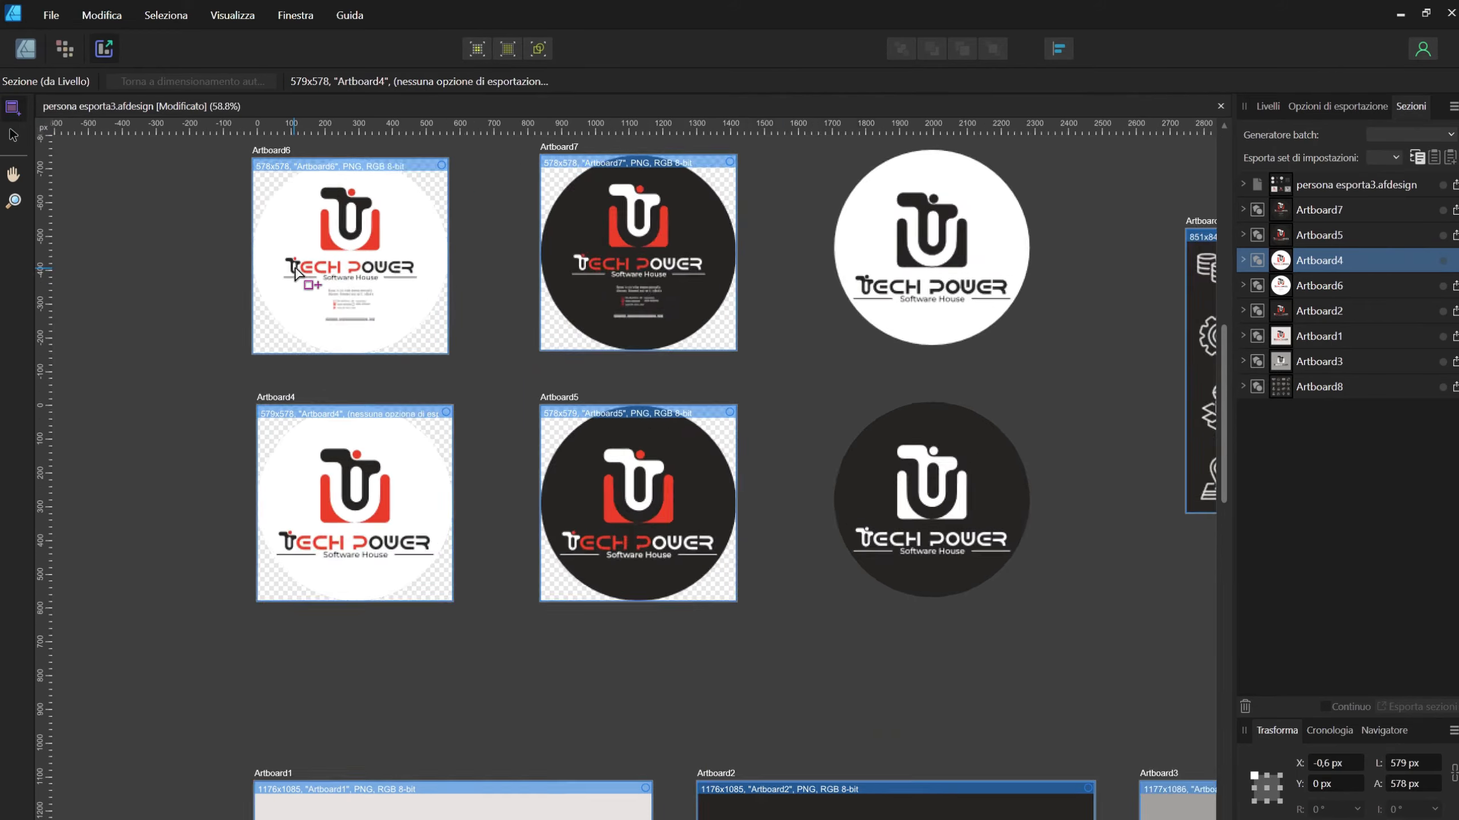
scroll(247, 272, down, 3)
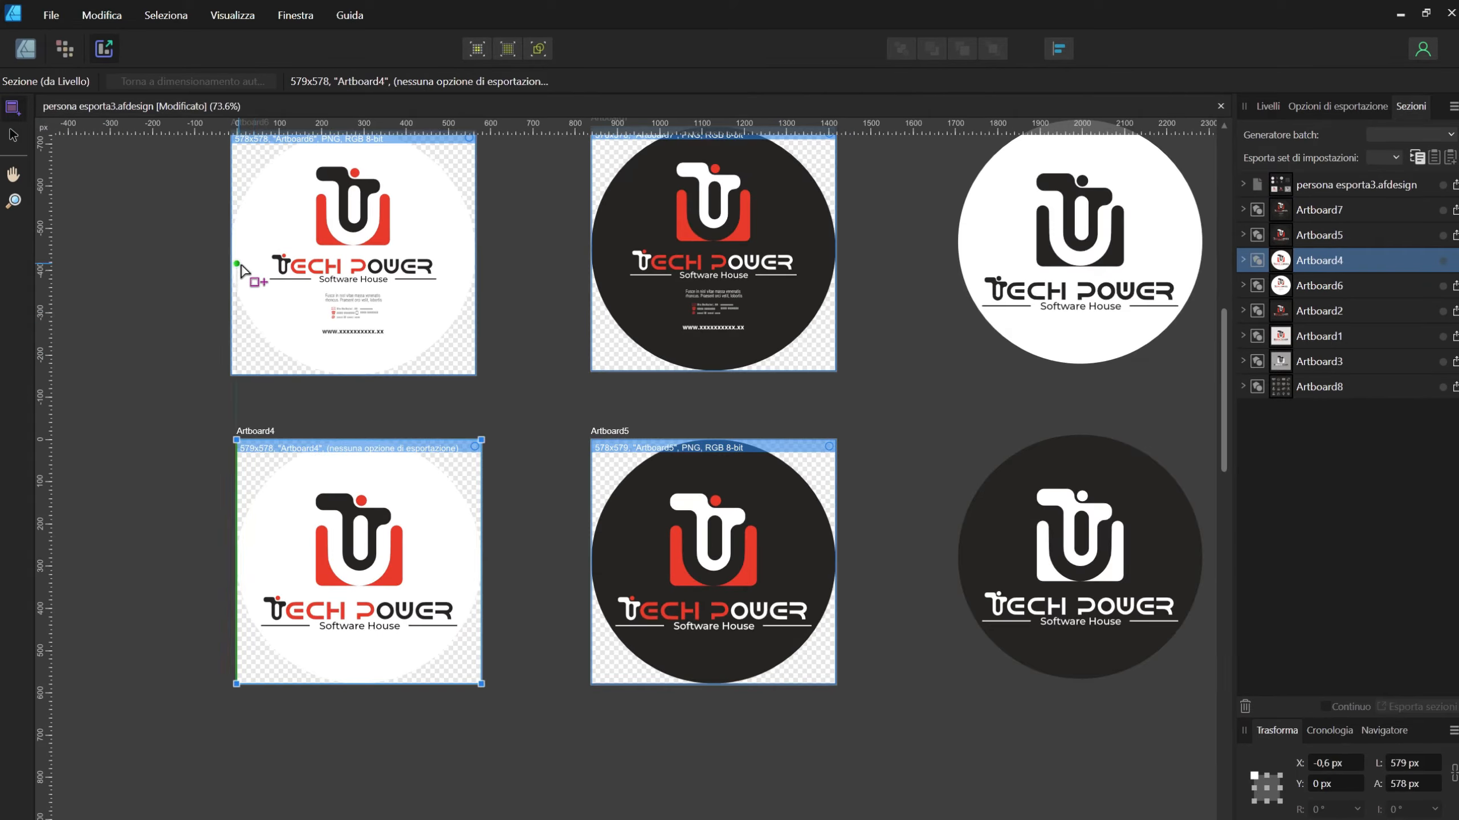
scroll(585, 253, down, 3)
- Float the Sezioni panel over the canvas and lengthen it to show every slice in the list
drag(1411, 106, 879, 232)
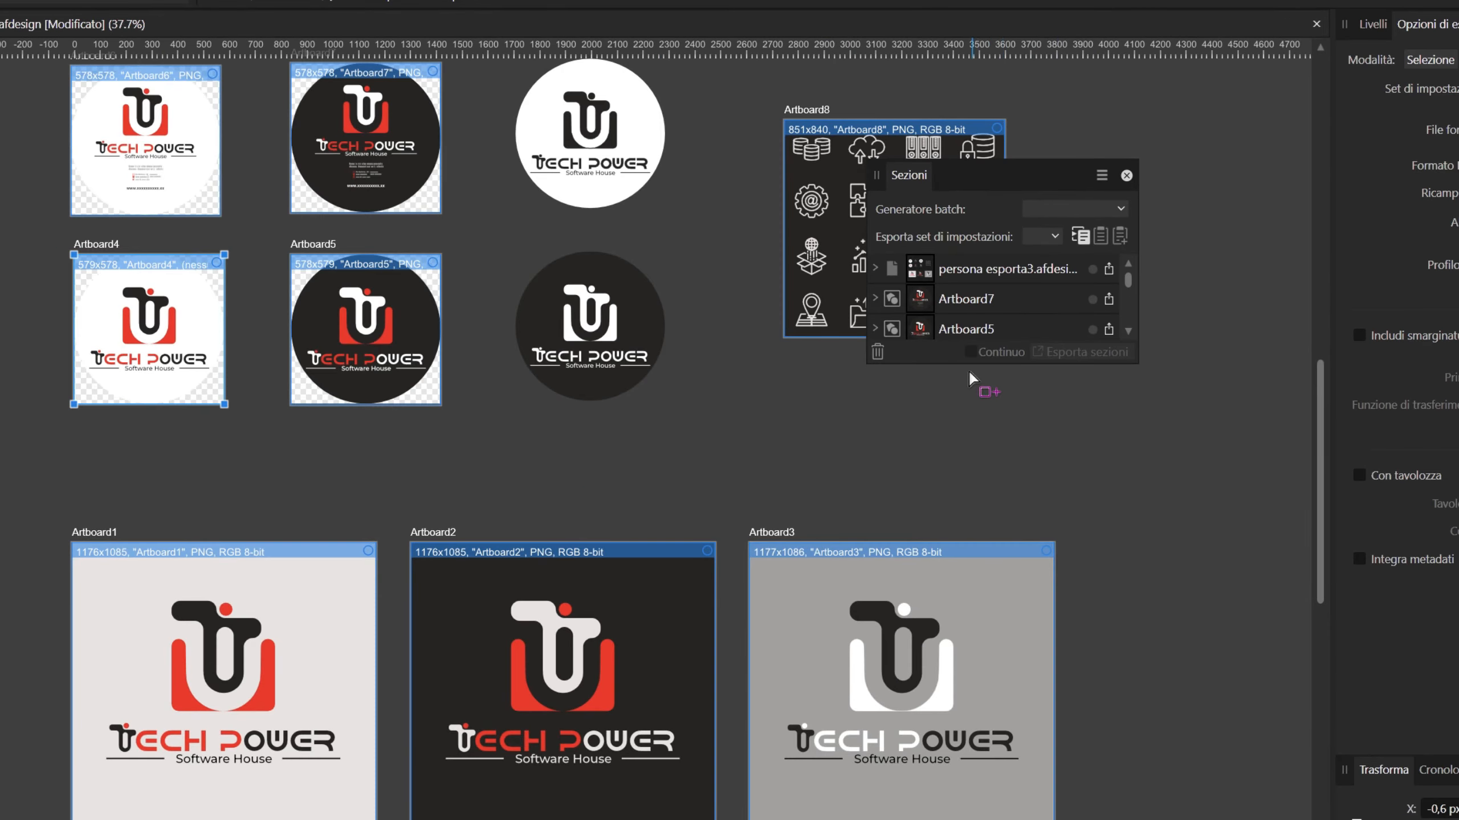
drag(953, 364, 957, 782)
scroll(725, 482, up, 1)
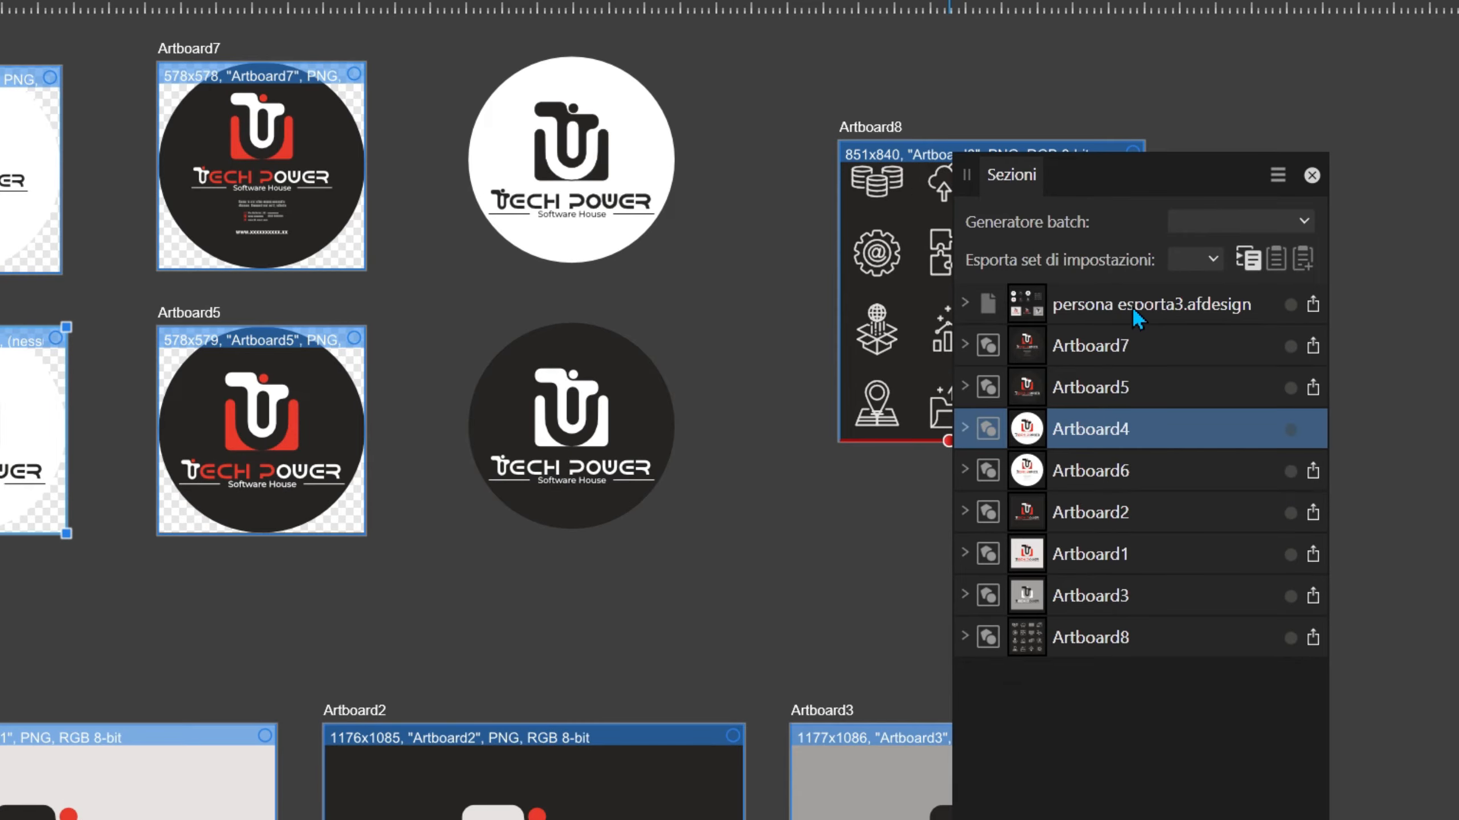
- Select the whole-document slice persona esporta3.afdesign and bring all the artboards into view
click(1133, 310)
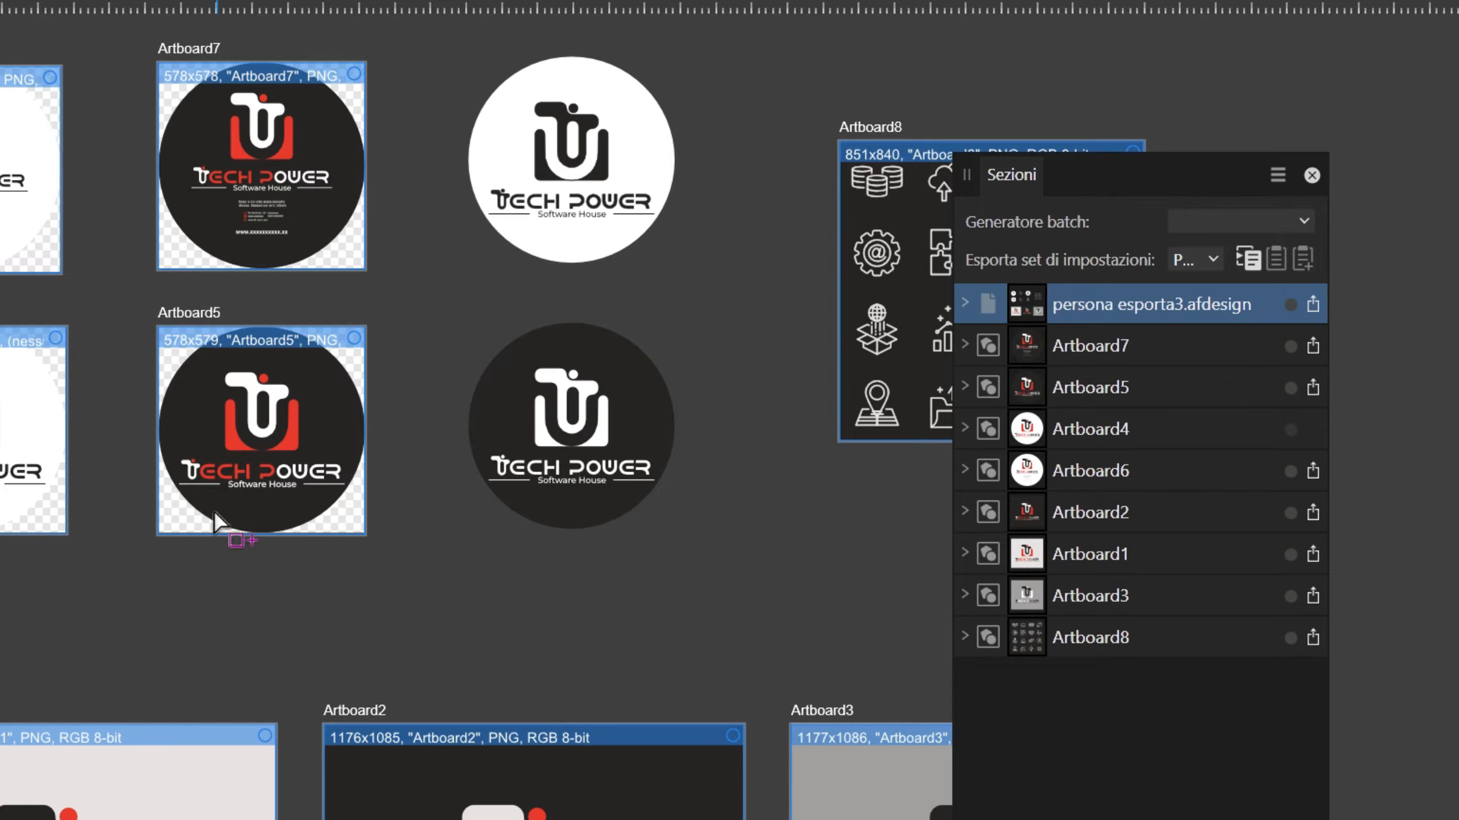
scroll(161, 531, down, 1)
scroll(376, 510, down, 1)
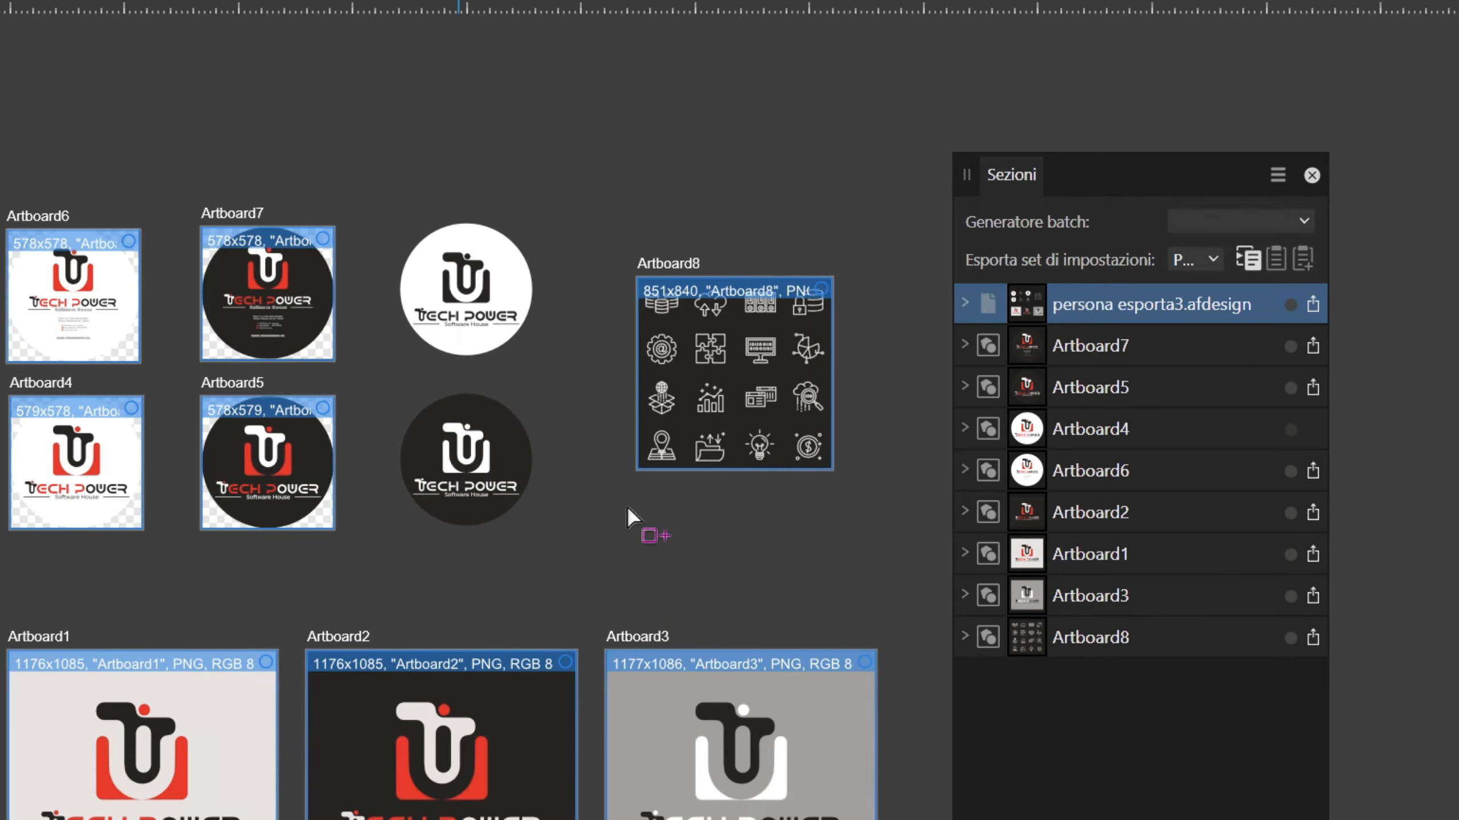
scroll(902, 487, up, 1)
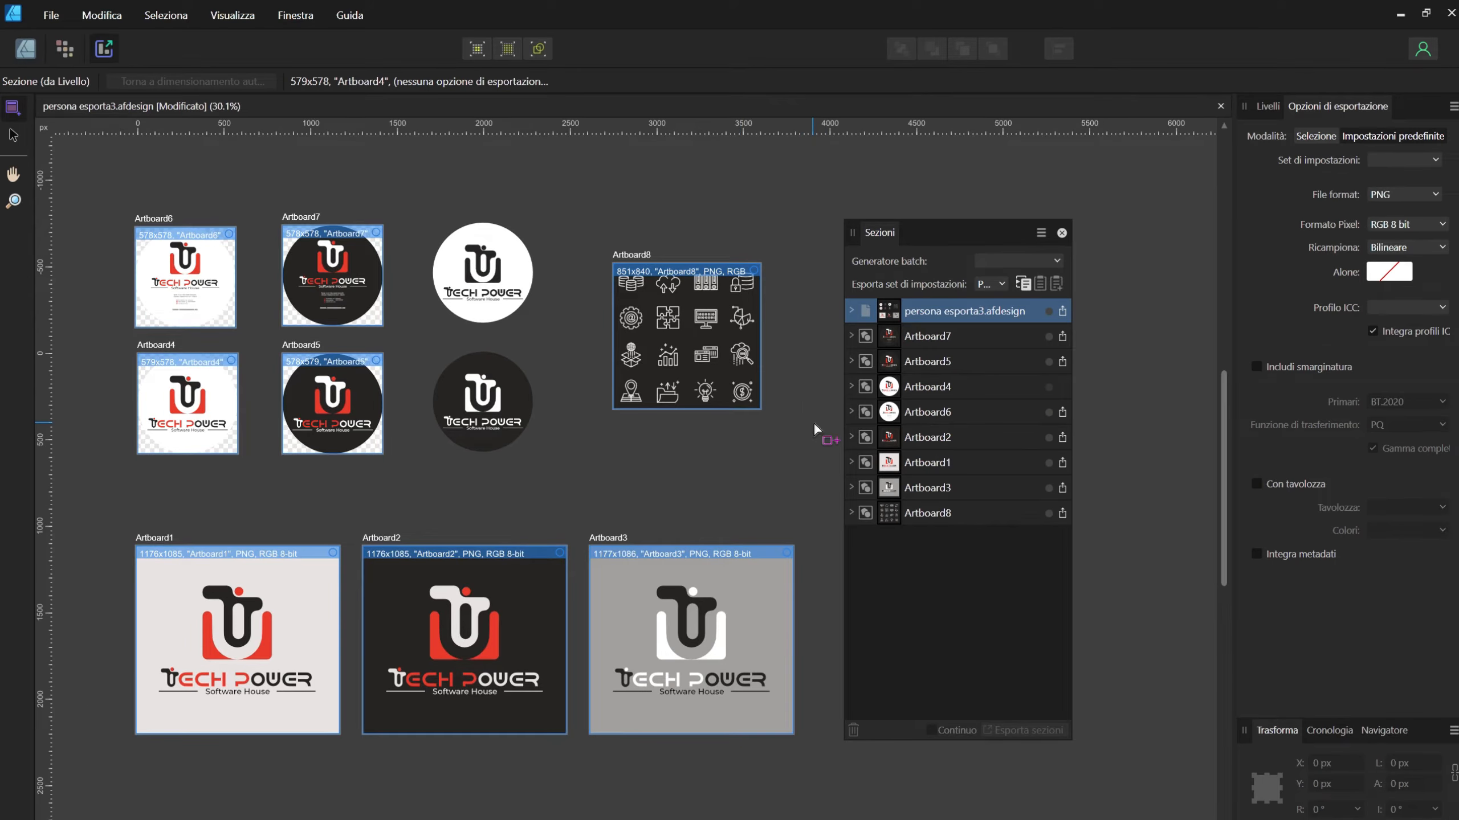